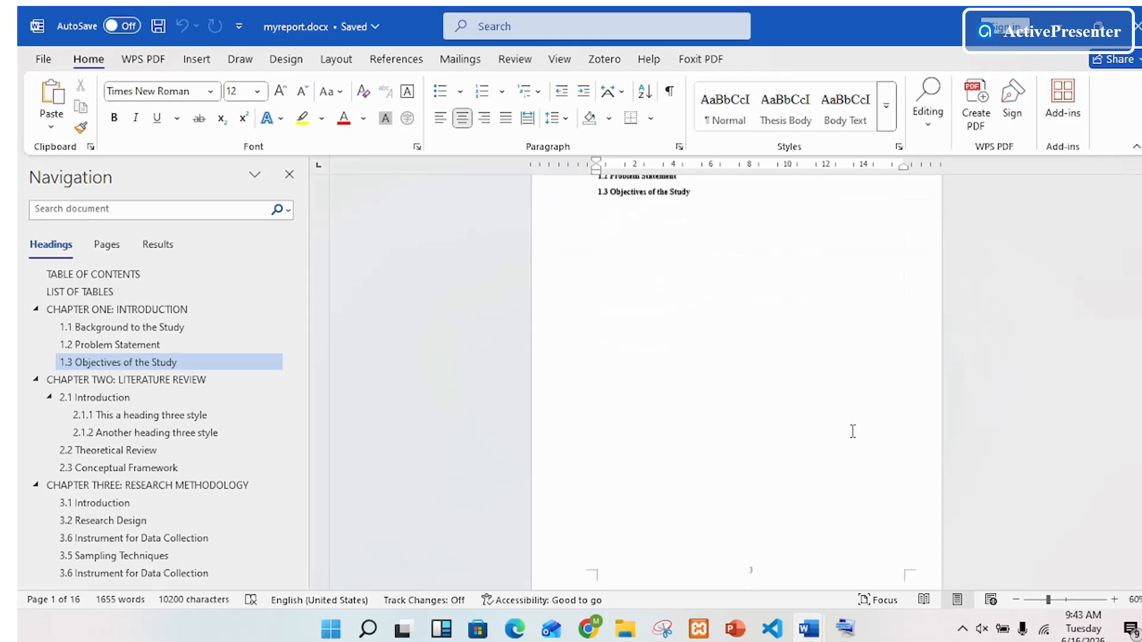
Step: Insert blank paragraphs after the paragraph ending "in the new Reading view." on page 6
scroll(856, 422, "down", 5)
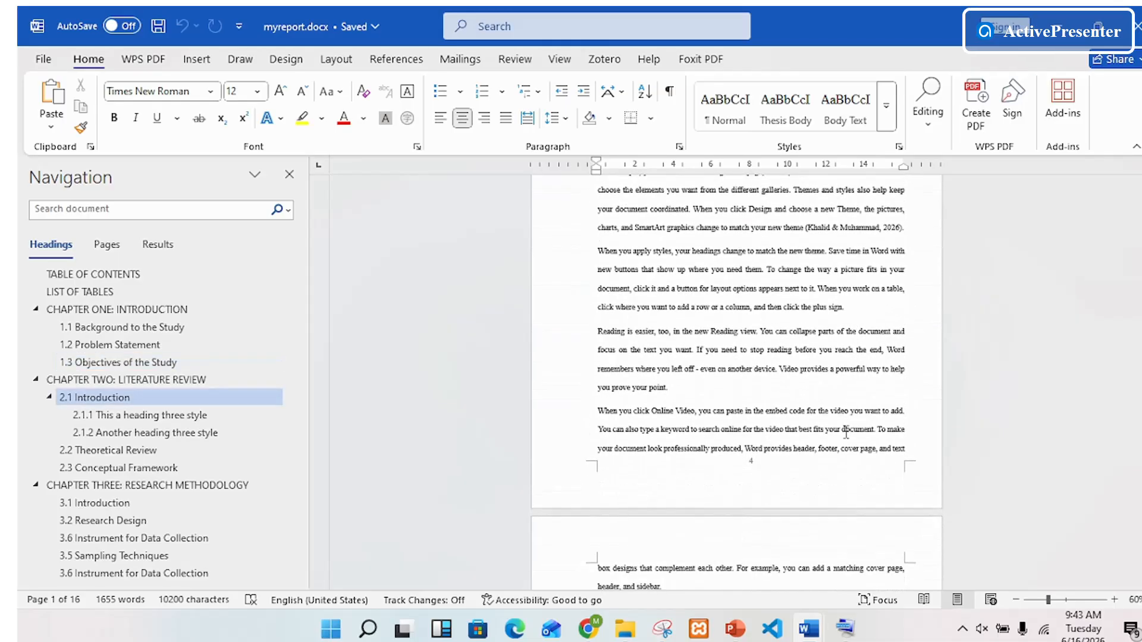
scroll(789, 459, "down", 10)
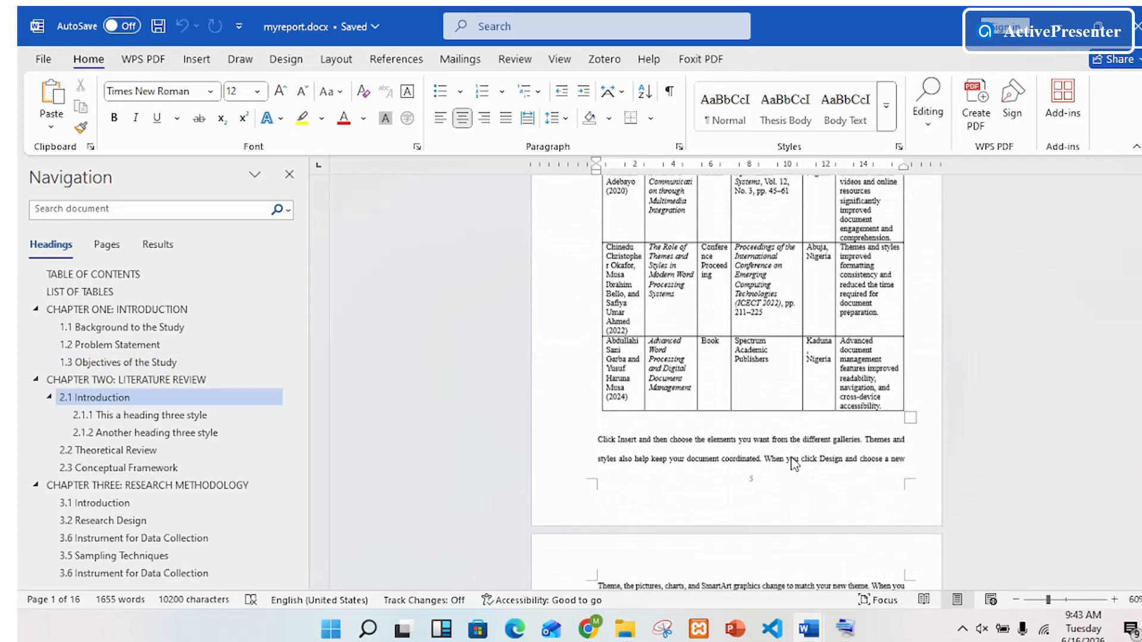
left_click(783, 400)
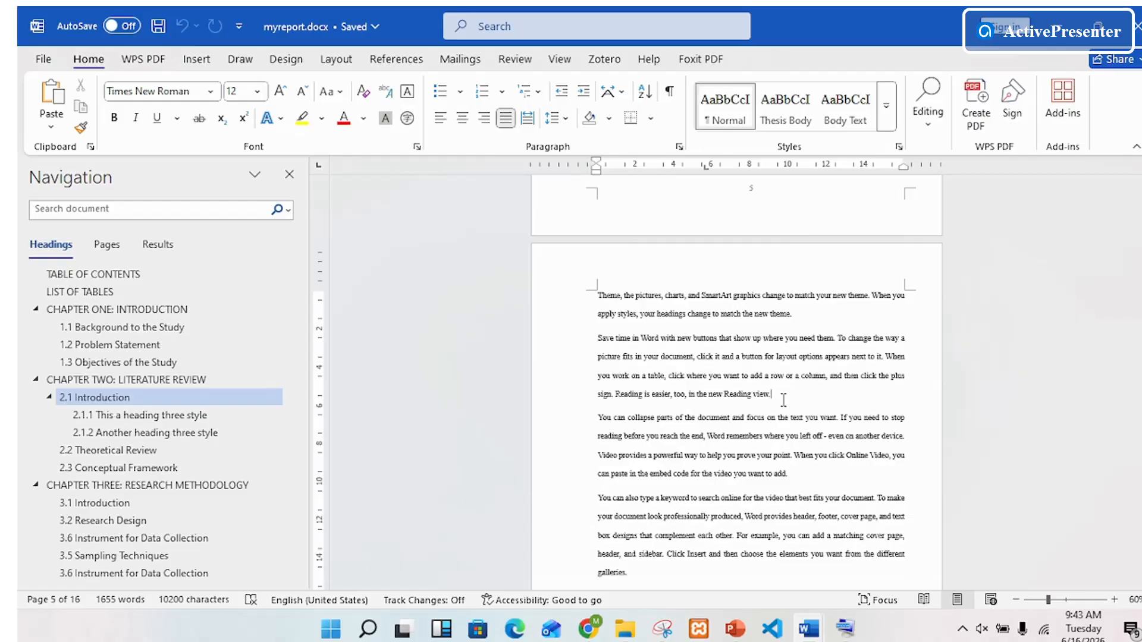
key("Return")
key("Return")
key("Return")
key("Return")
key("Return")
key("Return")
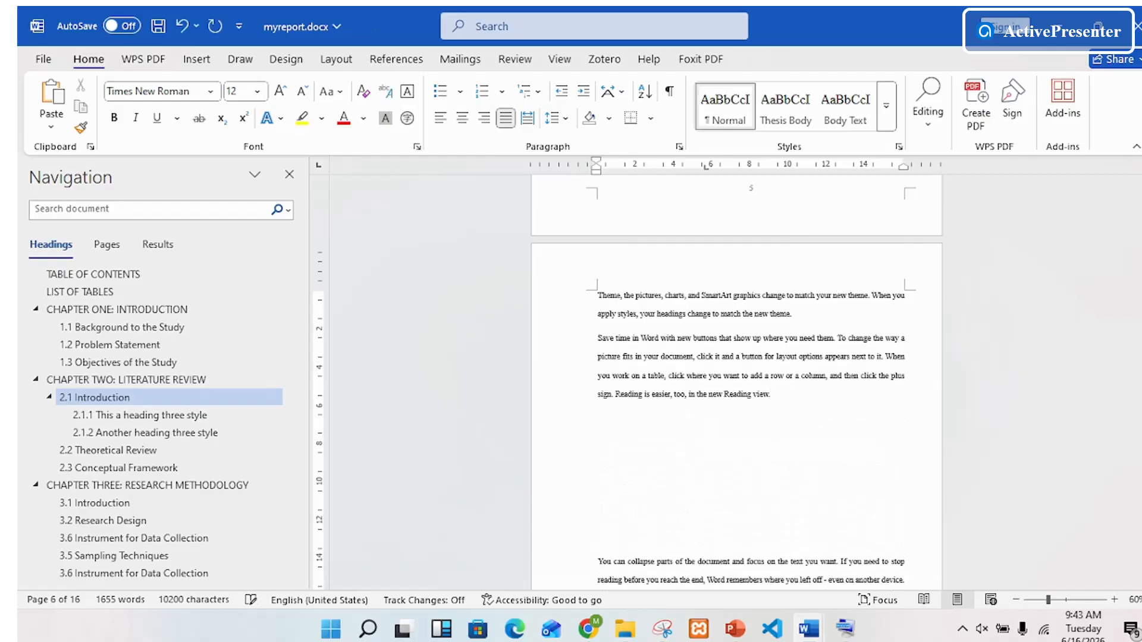
Step: Capture the full screen of the statistical charts results in Chrome and paste the screenshot into the blank space in myreport.docx
left_click(588, 628)
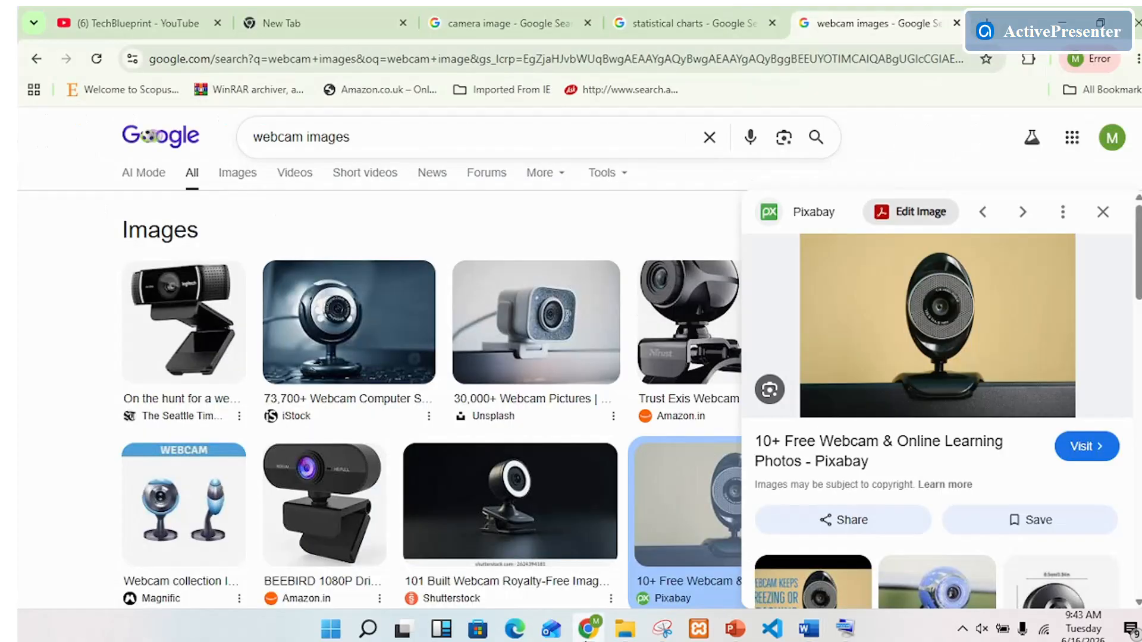
left_click(730, 30)
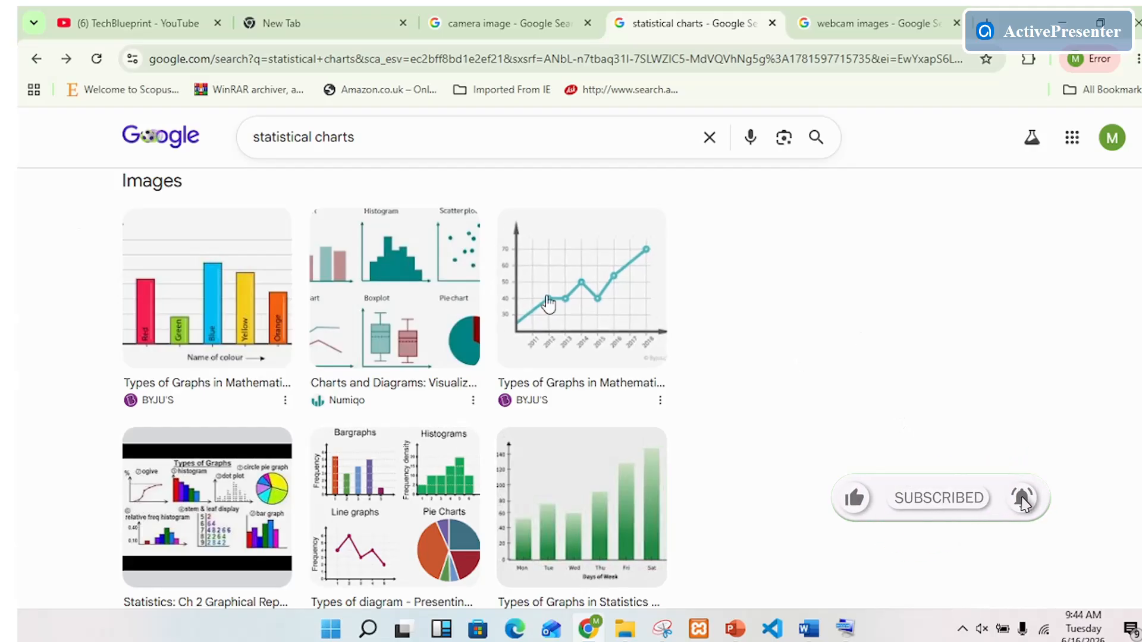
right_click(813, 340)
left_click(809, 629)
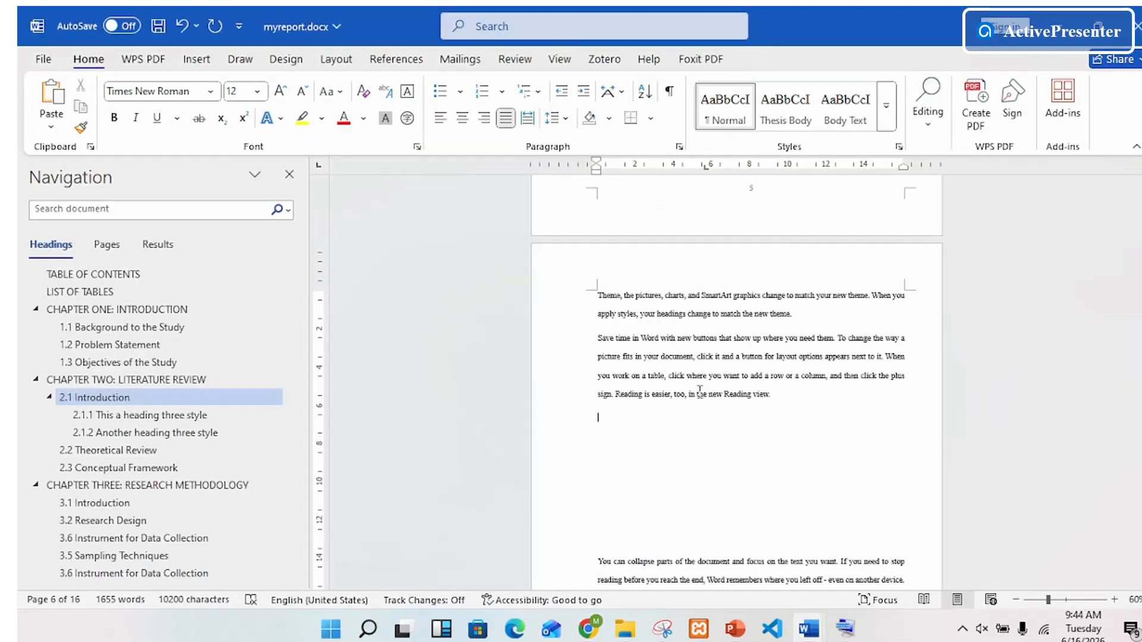
key("ctrl+v")
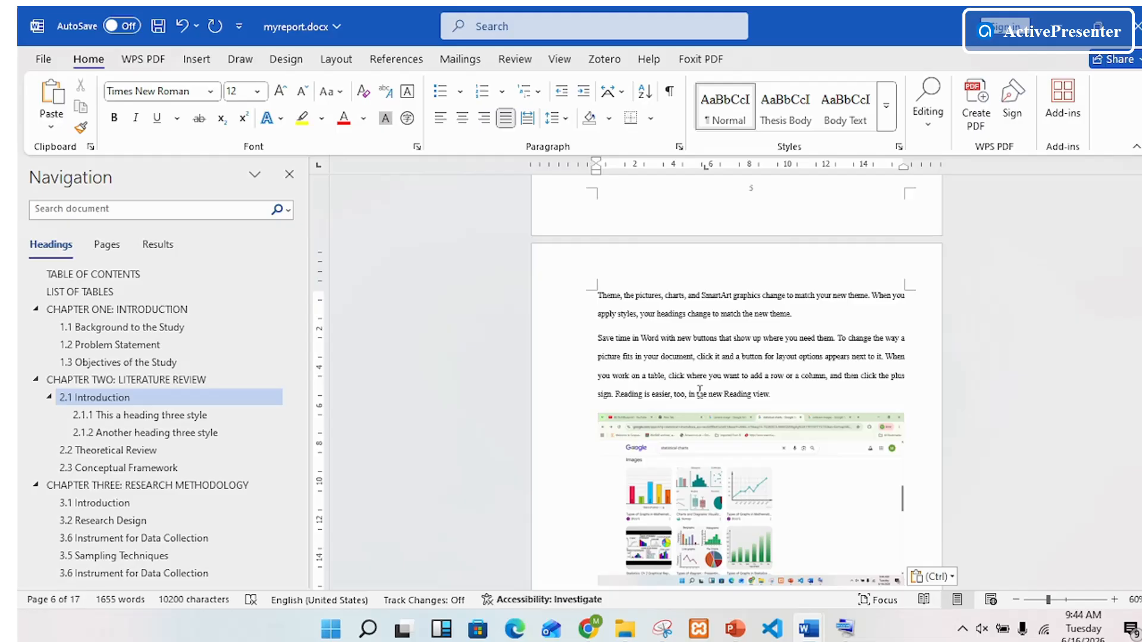
Step: Place the insertion point in the blank space after "to match your new" on page 7, and return to the statistical charts results in Chrome
scroll(999, 376, "down", 3)
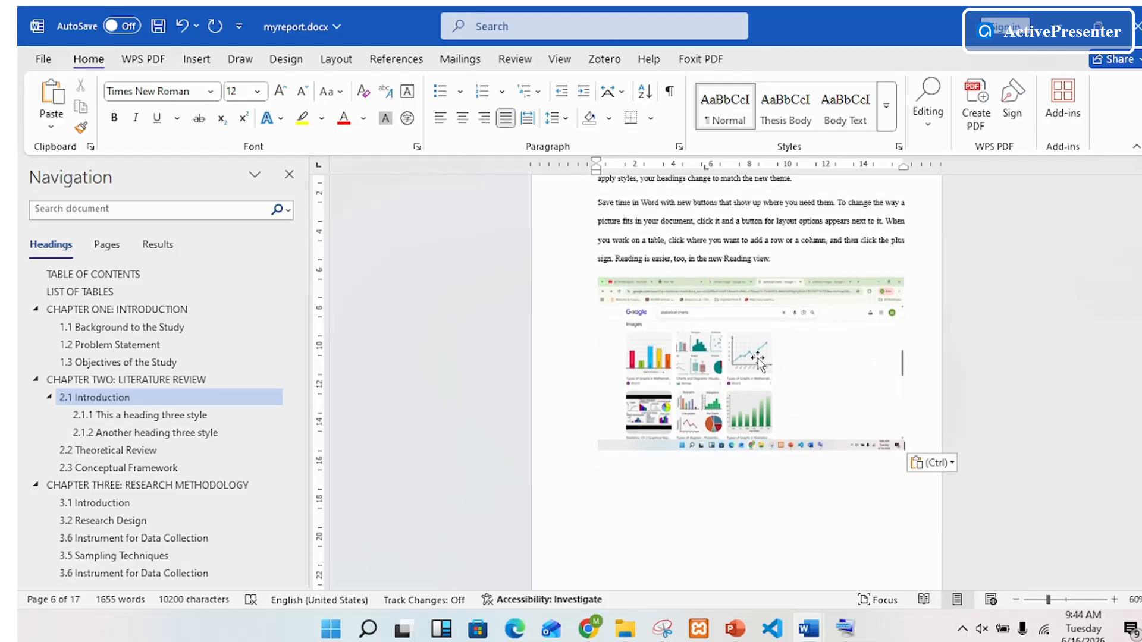
scroll(758, 360, "down", 8)
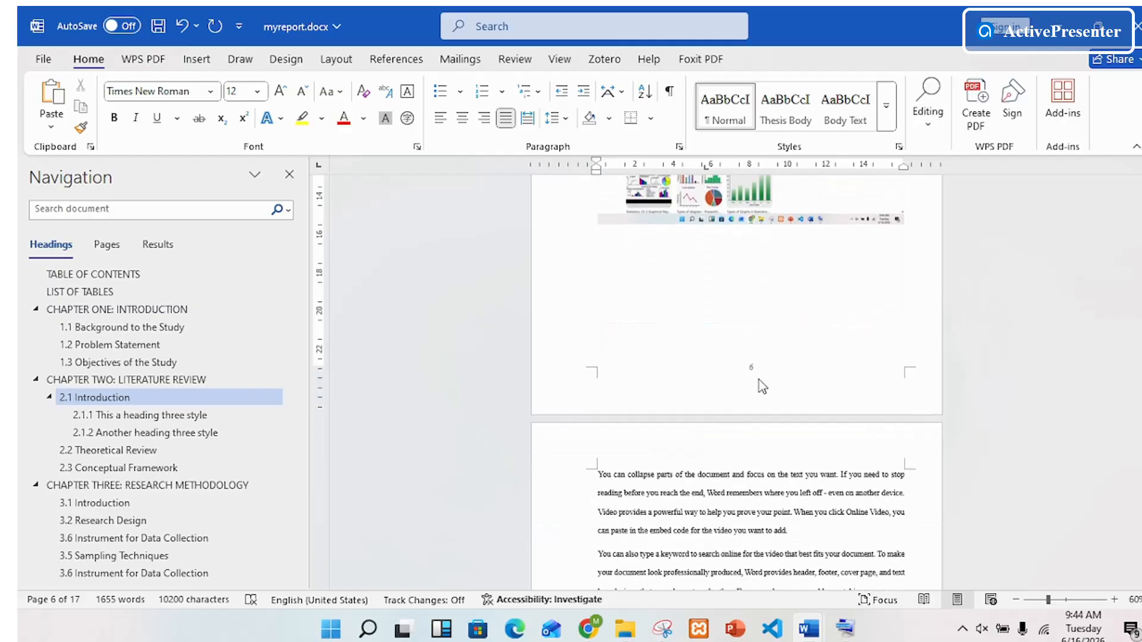
scroll(728, 557, "down", 2)
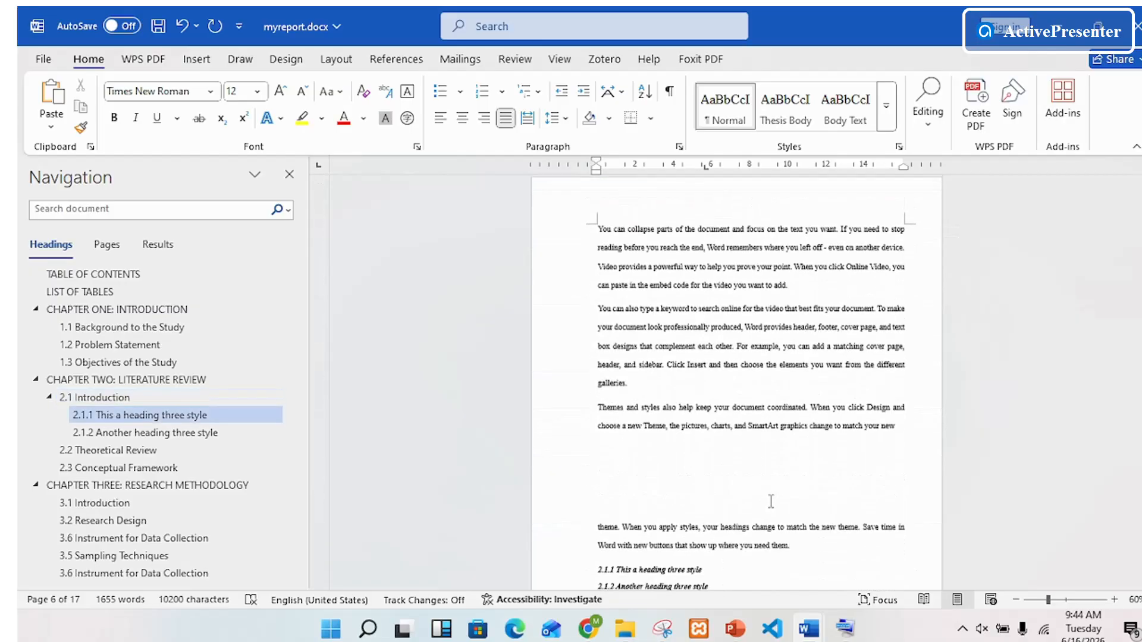
left_click(702, 443)
mouse_move(735, 628)
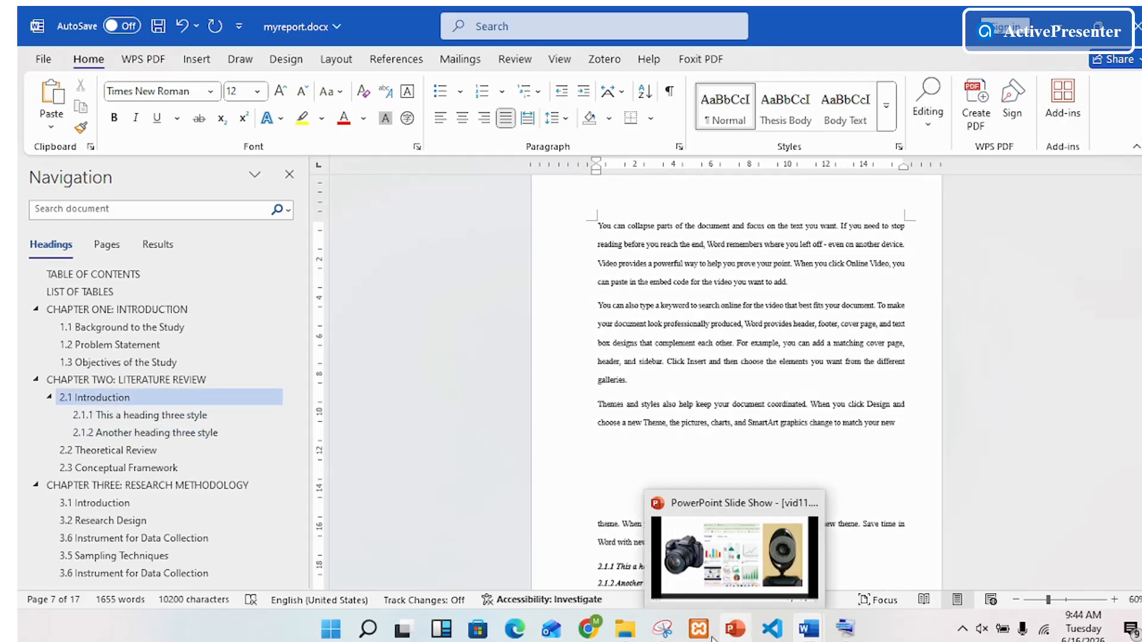
left_click(587, 631)
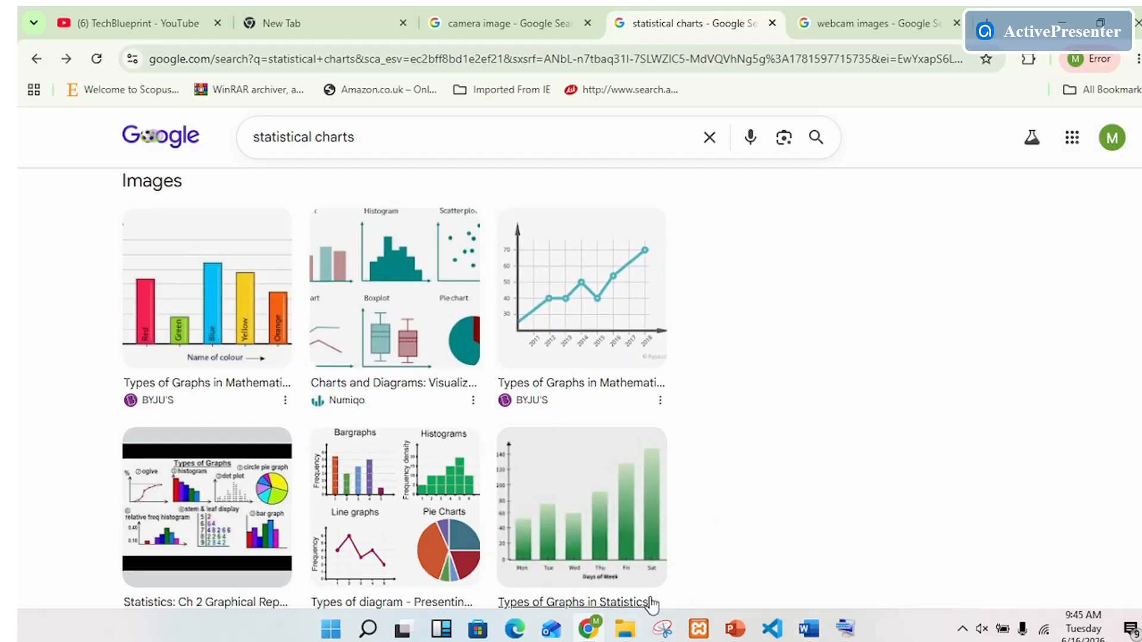
mouse_move(662, 630)
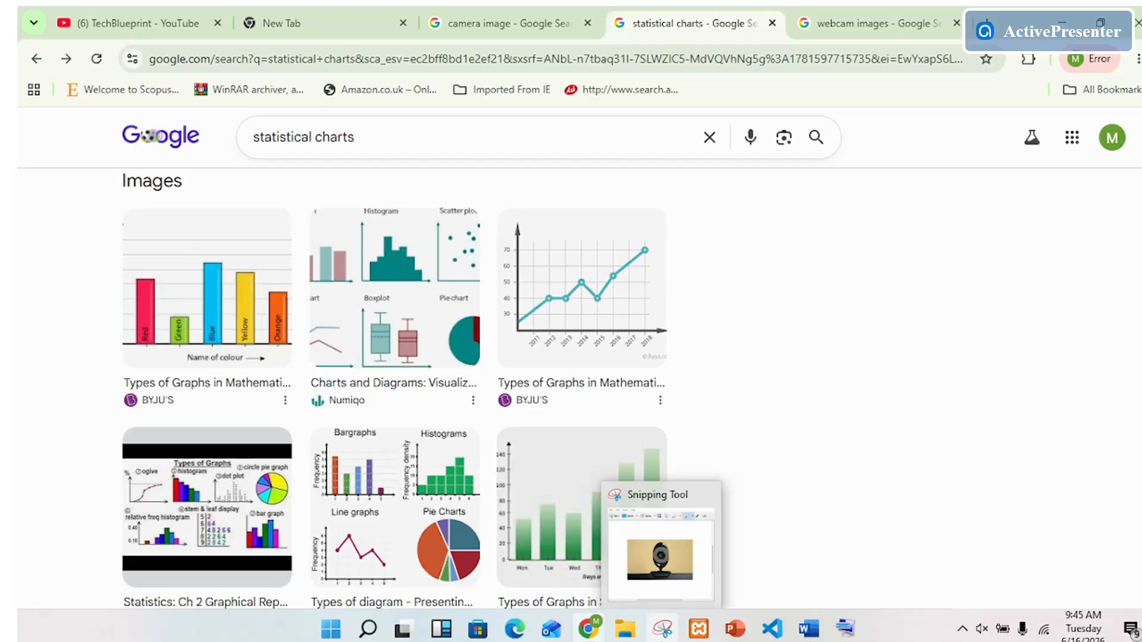
Step: Search Windows for Snipping Tool and examine its pinning options
left_click(329, 634)
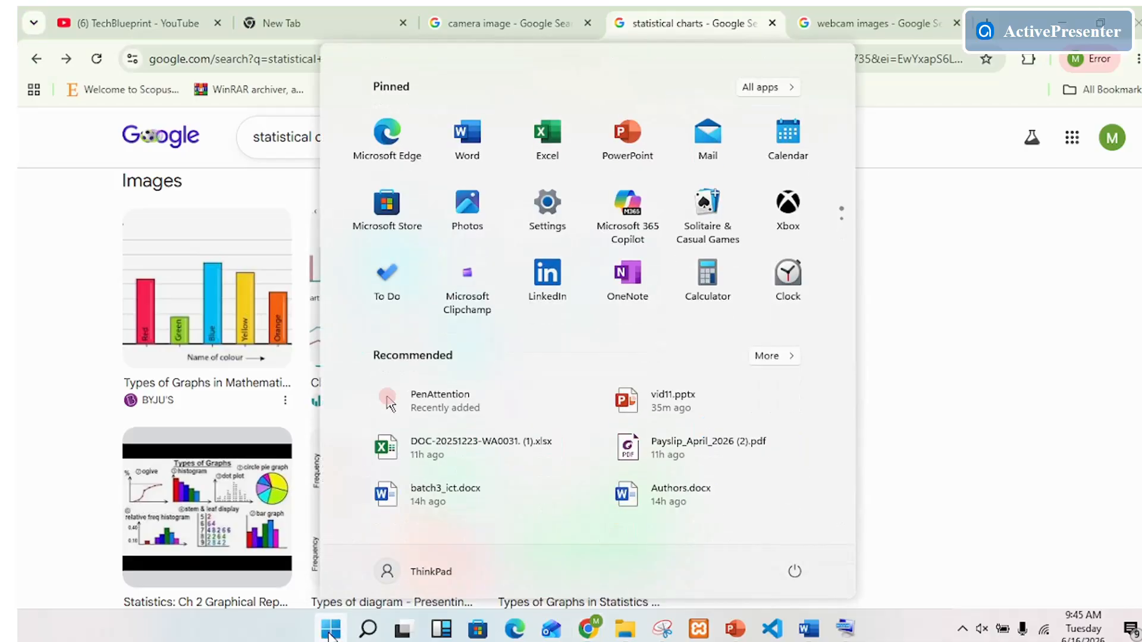
type("sipp")
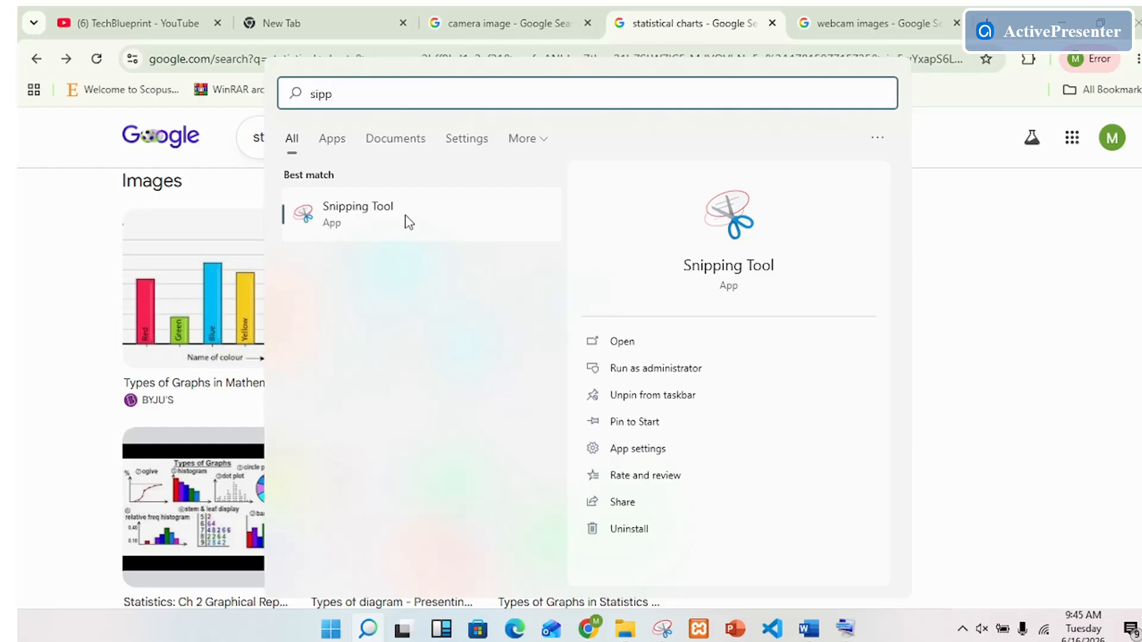
right_click(753, 228)
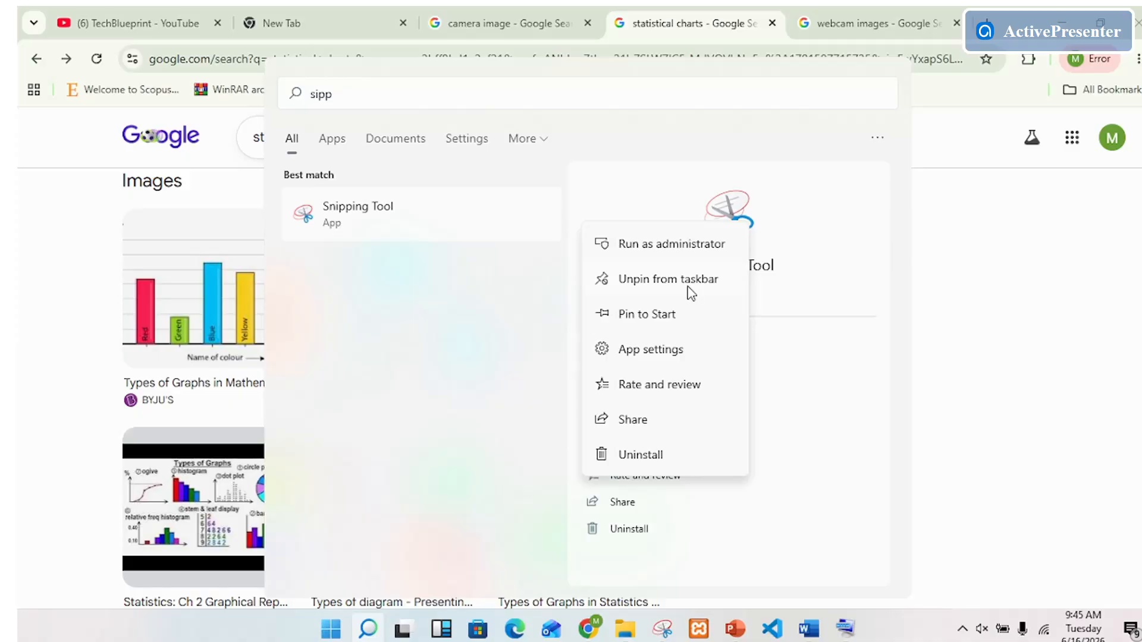
left_click(1114, 453)
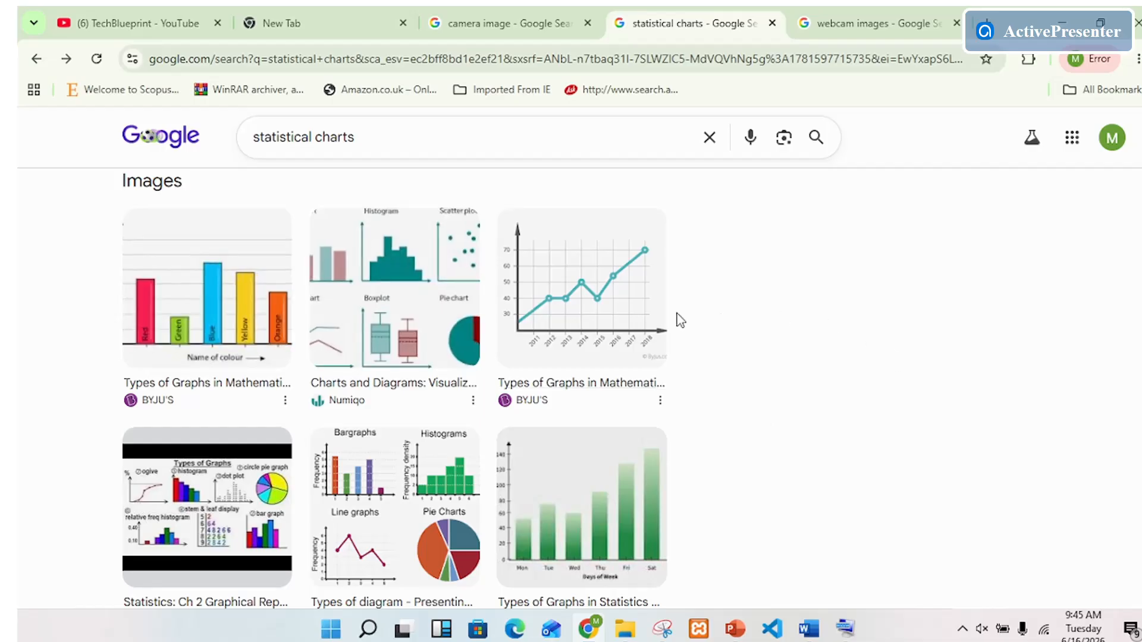
Step: Open Snipping Tool, snip the coloured bar chart with its title, and move the tool's window clear of the charts
left_click(664, 629)
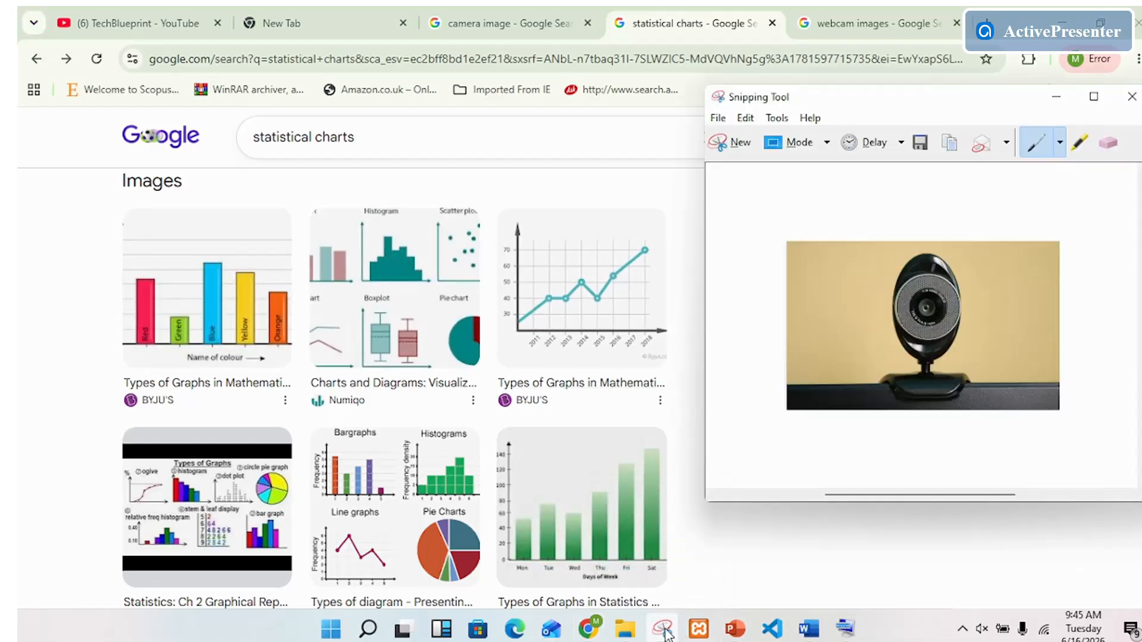
left_click(737, 144)
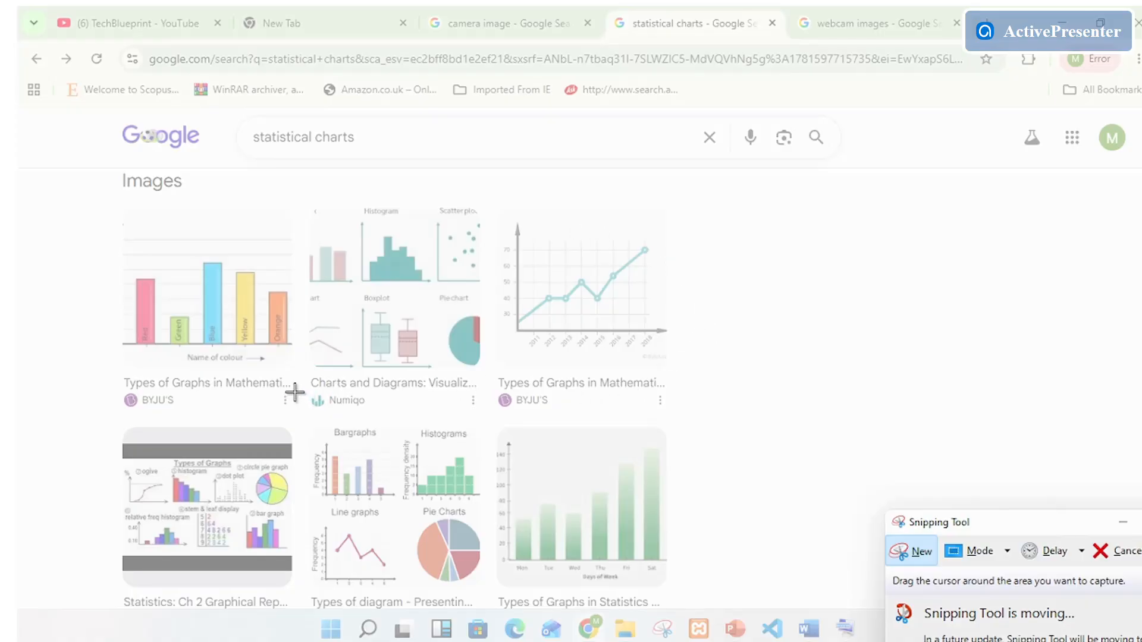
left_click_drag(294, 392, 117, 245)
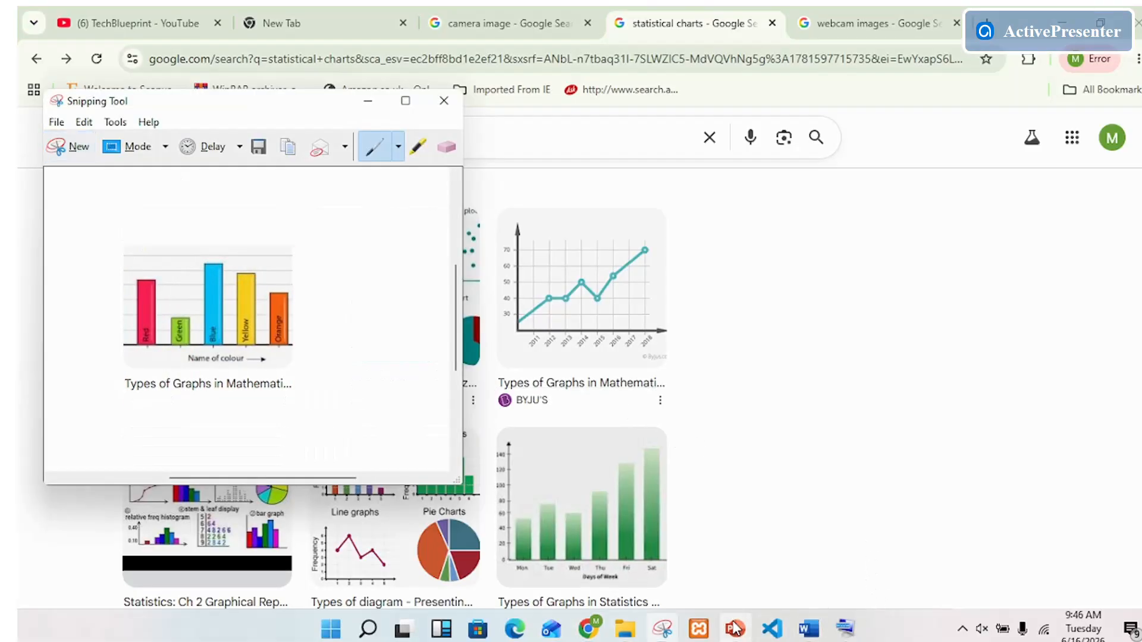
left_click(662, 634)
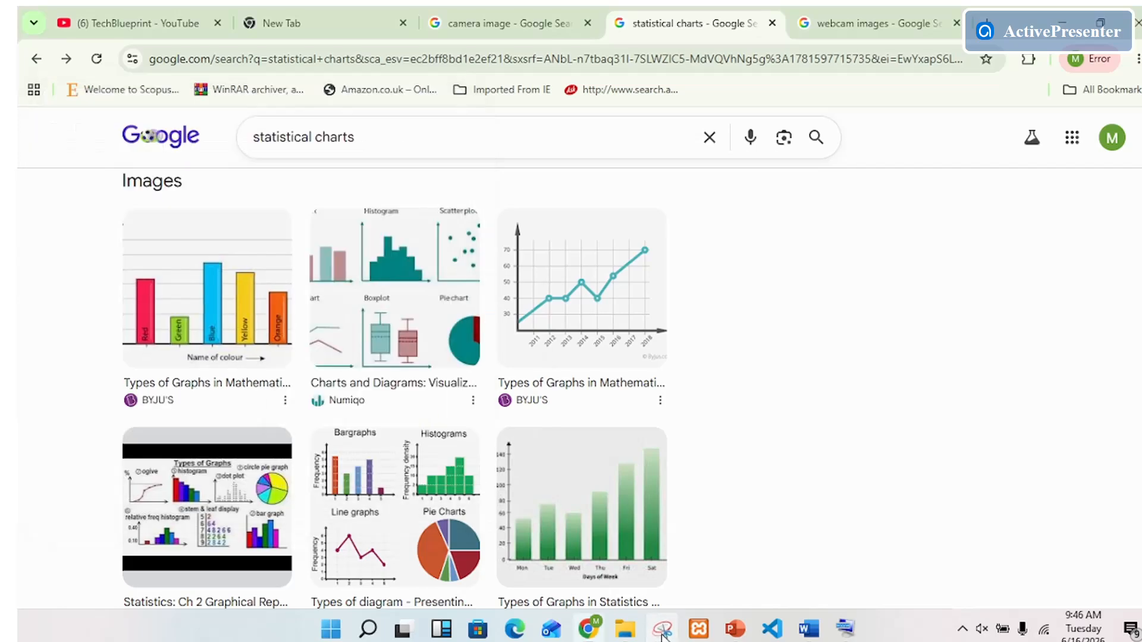
left_click(664, 634)
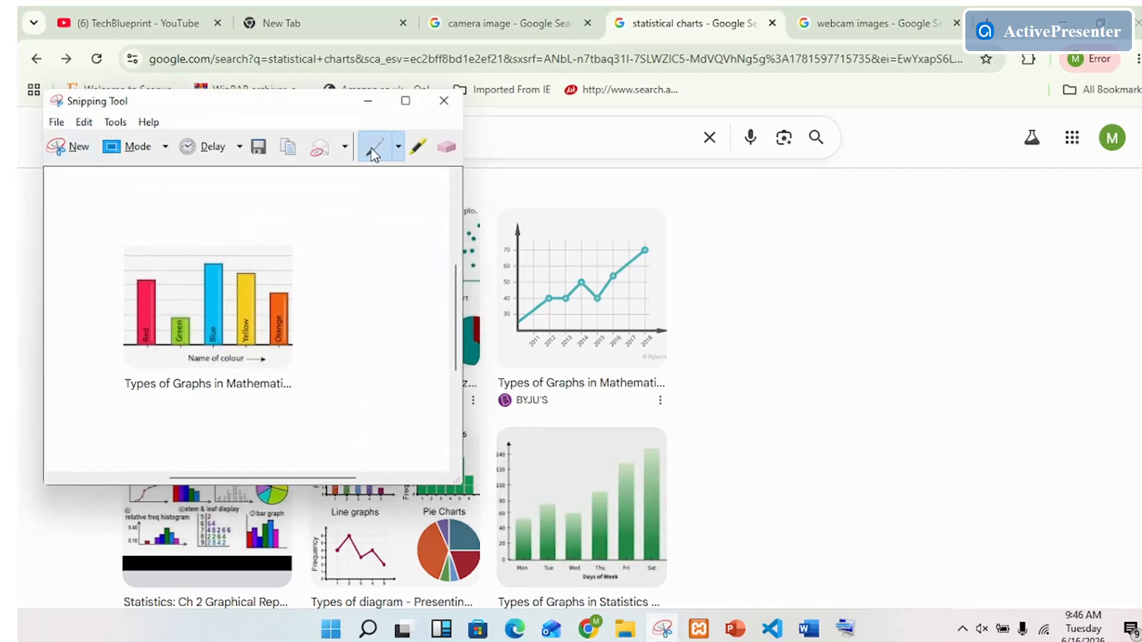
left_click_drag(309, 116, 952, 174)
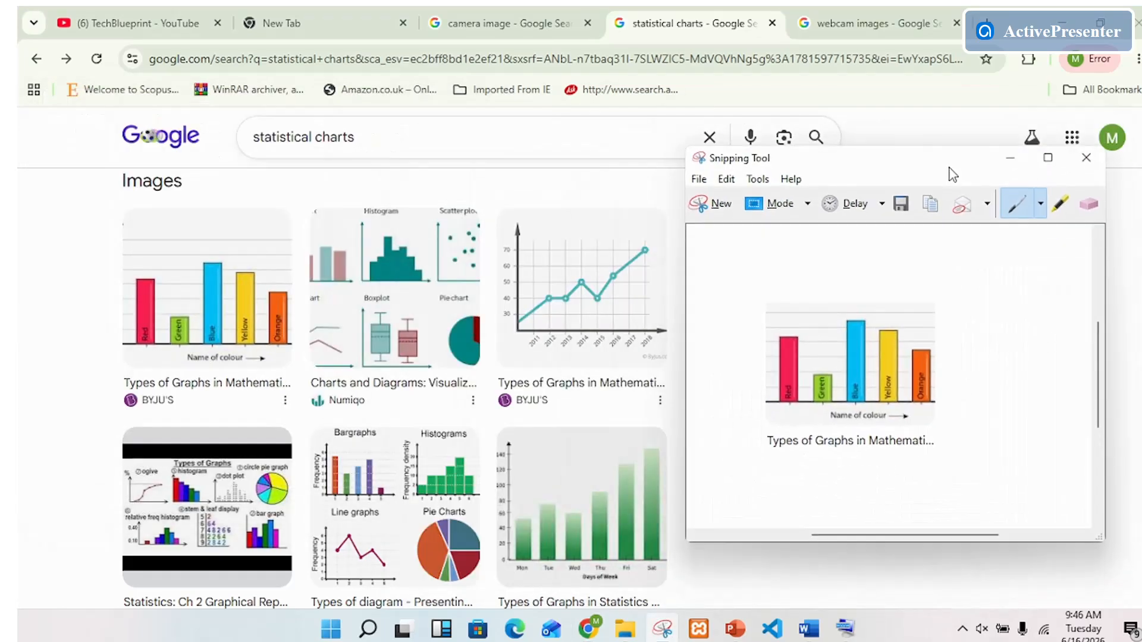
Step: Switch to myreport.docx in Word and paste the bar chart snip into the blank space after "to match your new"
left_click(808, 628)
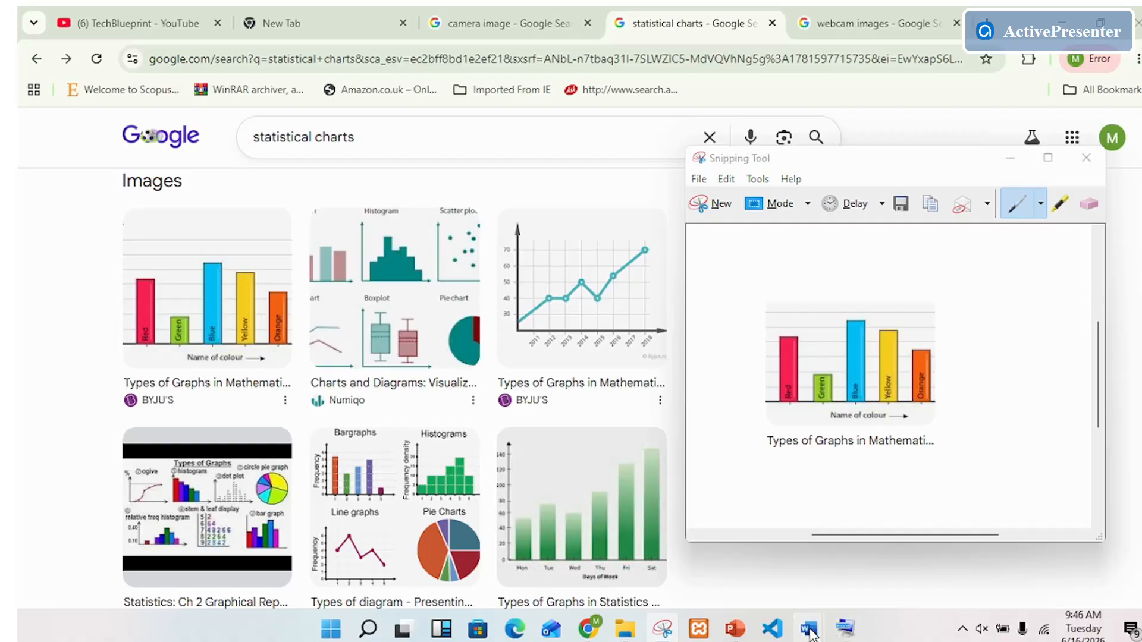
left_click(932, 558)
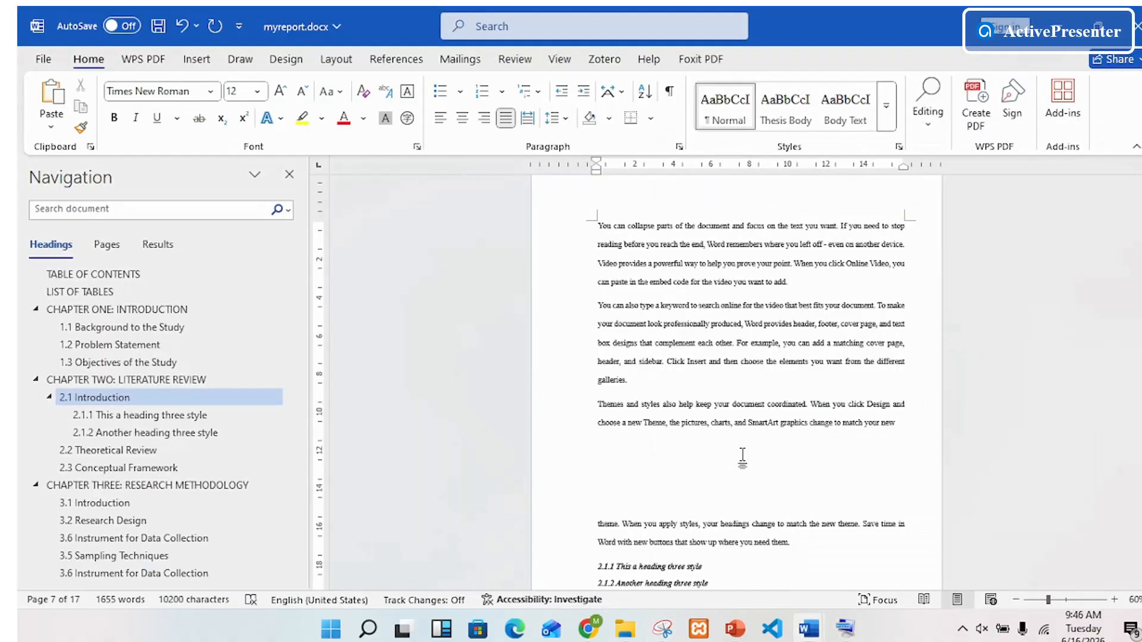
left_click(752, 446)
key("ctrl+v")
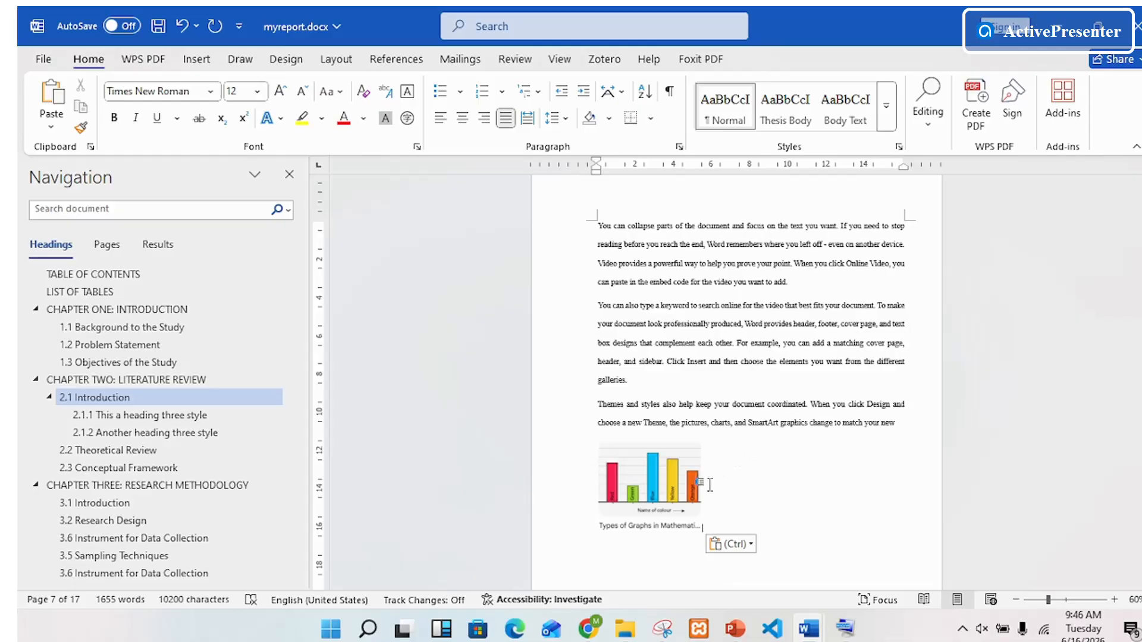
scroll(735, 449, "down", 1)
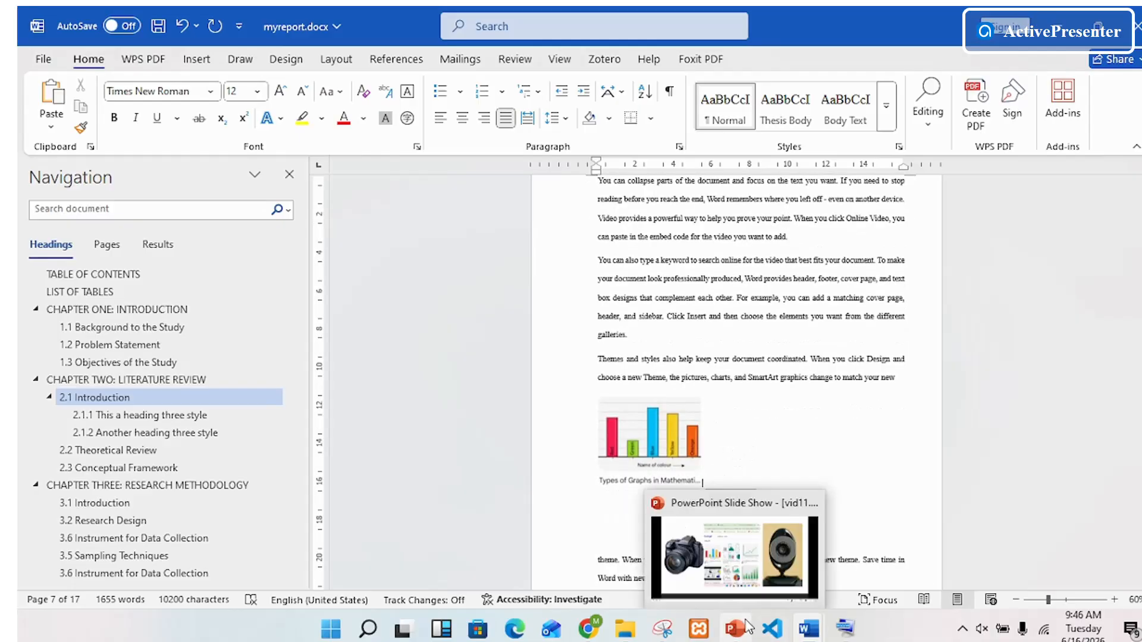
Step: Return to the statistical charts results in Chrome and snip the line chart with Snipping Tool
left_click(589, 628)
left_click(670, 635)
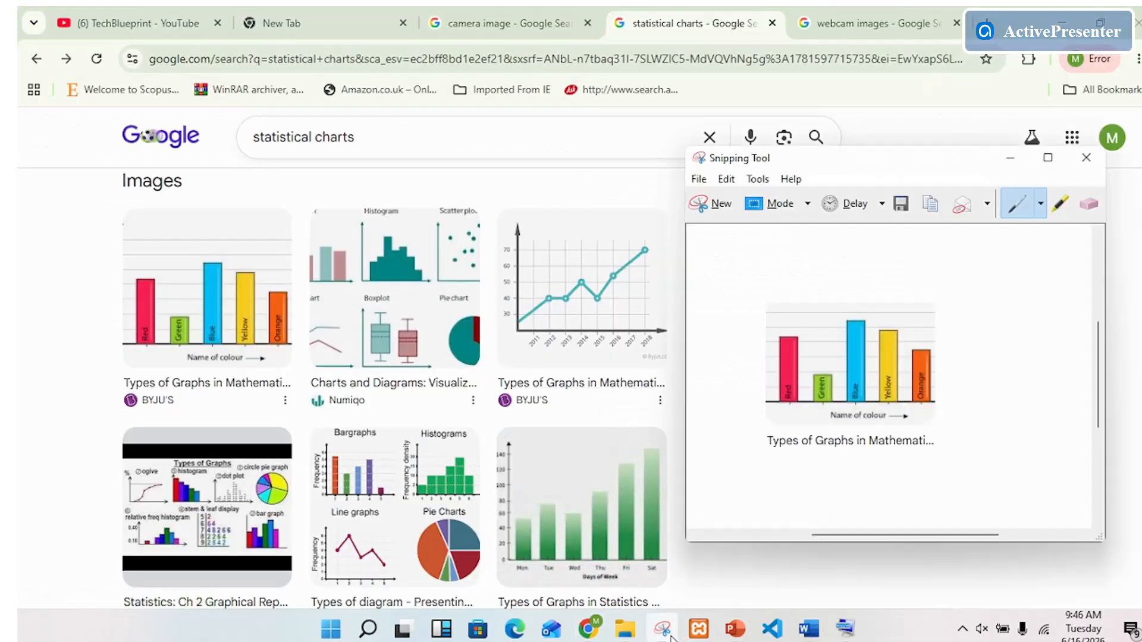
left_click(720, 205)
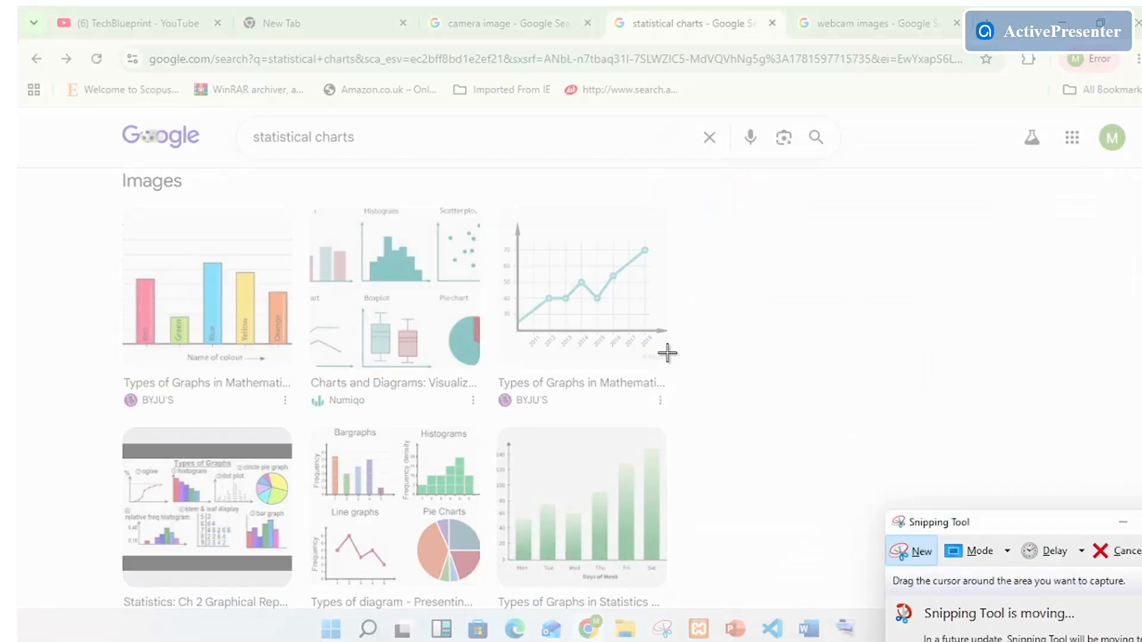
left_click_drag(667, 365, 498, 212)
Step: Switch to myreport.docx in Word and paste the line chart snip below the bar chart
mouse_move(809, 628)
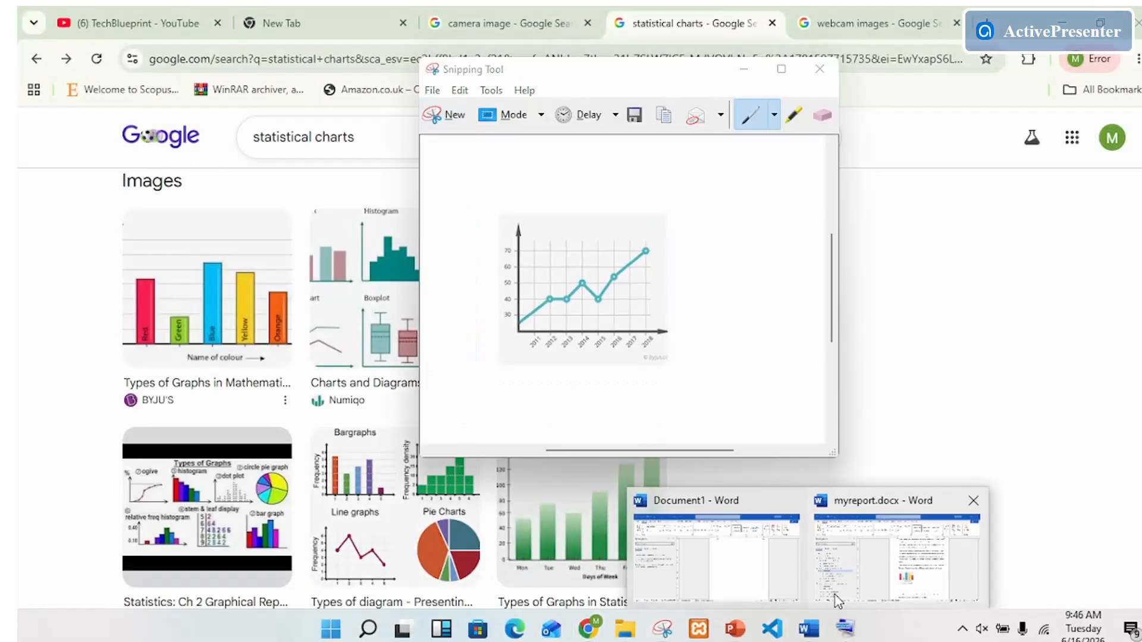
left_click(912, 576)
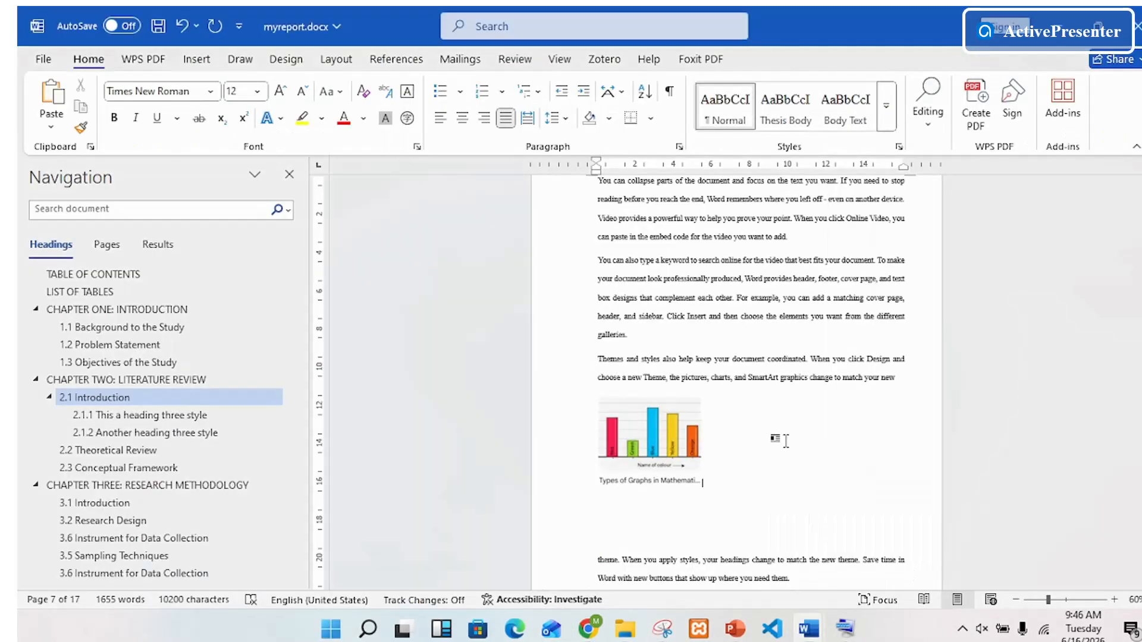
key("ctrl+v")
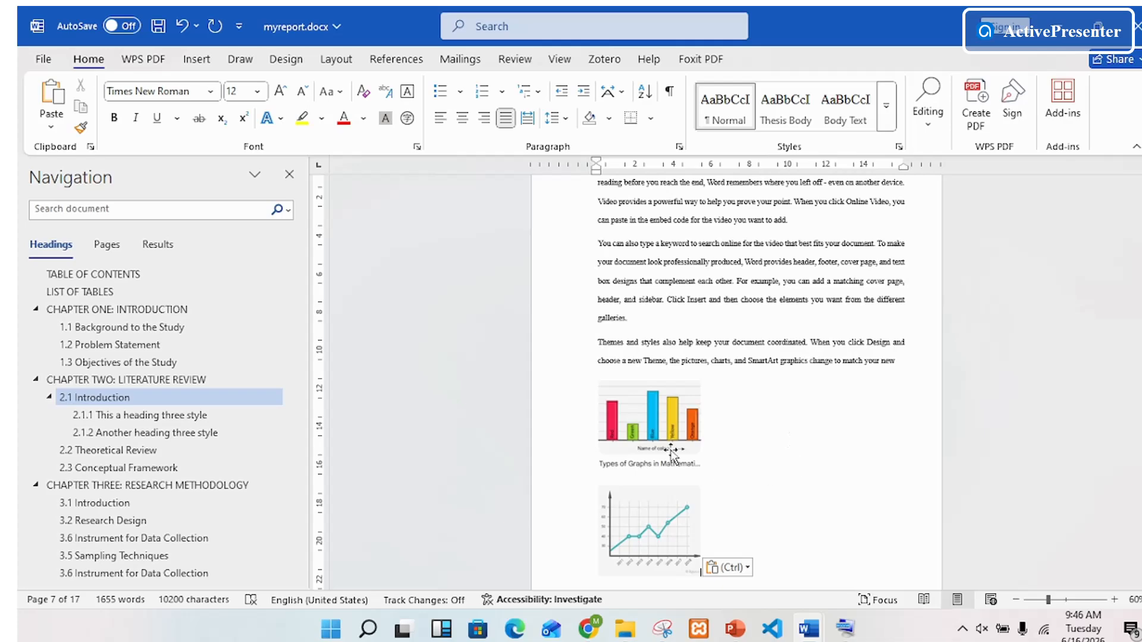
scroll(610, 423, "down", 1)
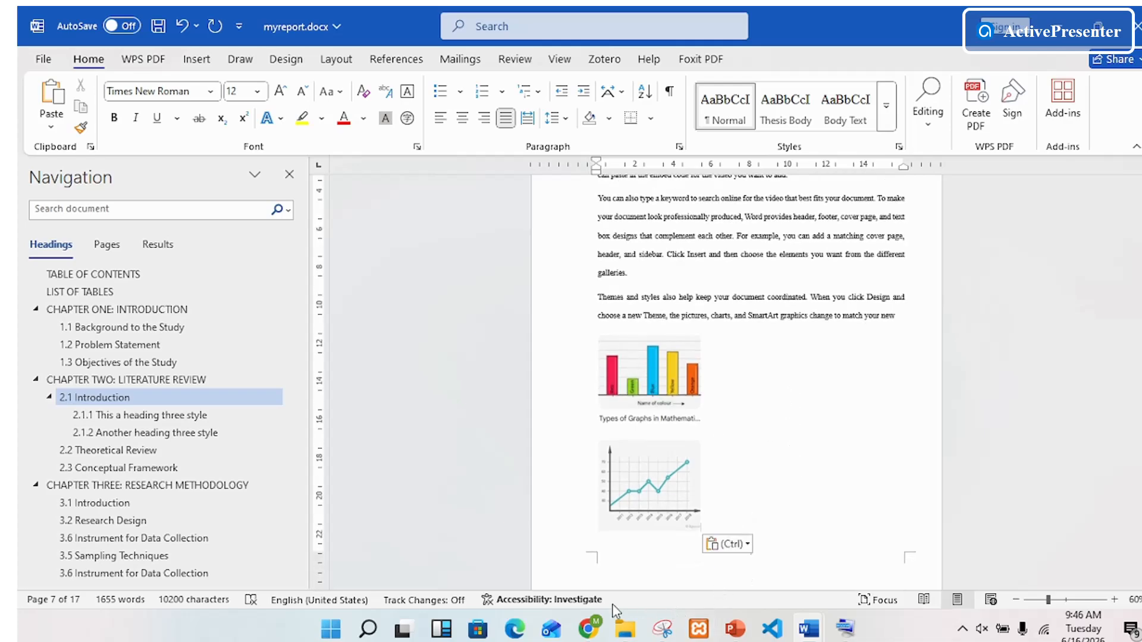
Step: Switch to the vid11.pptx slide show in PowerPoint, review its slides through the topic list, and return to myreport.docx in Word
mouse_move(590, 631)
left_click(737, 629)
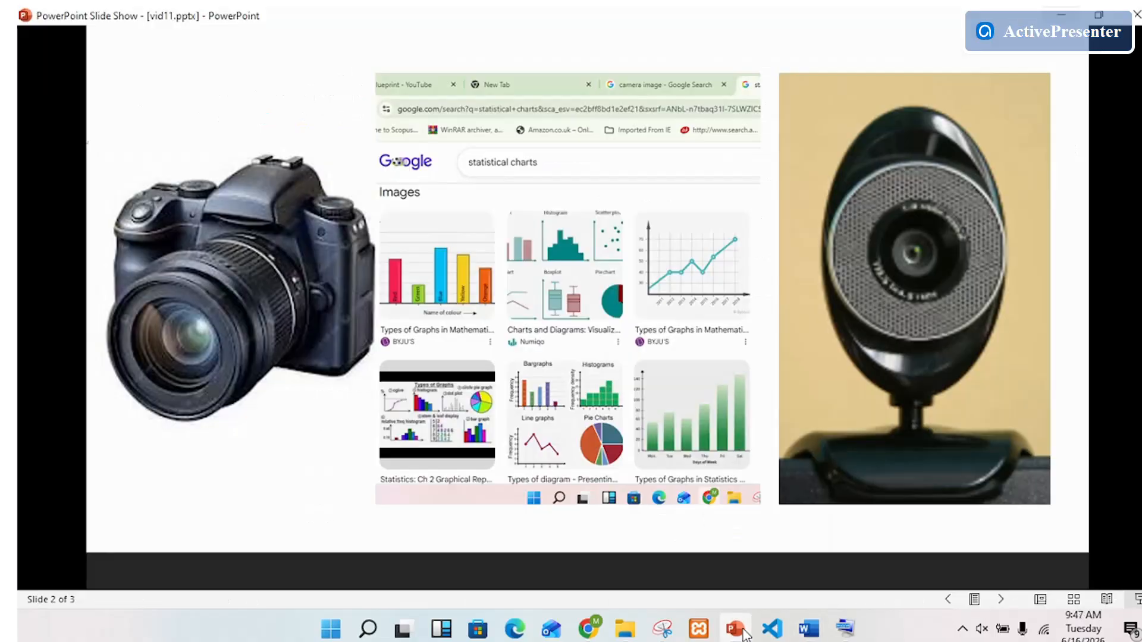
key("Left")
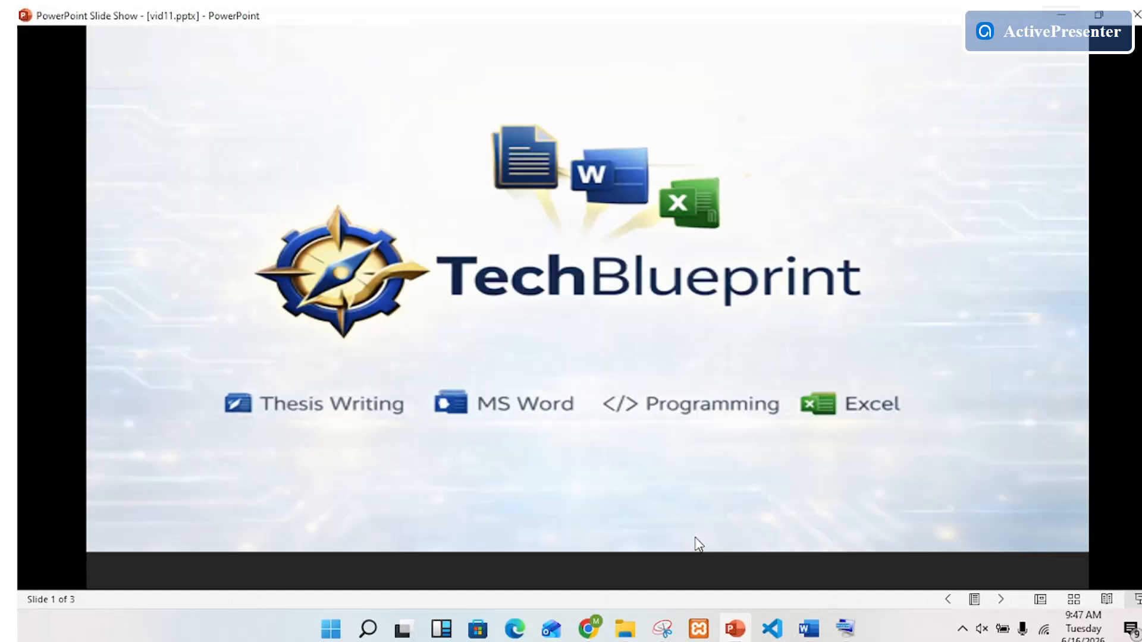
key("Right")
key("Right")
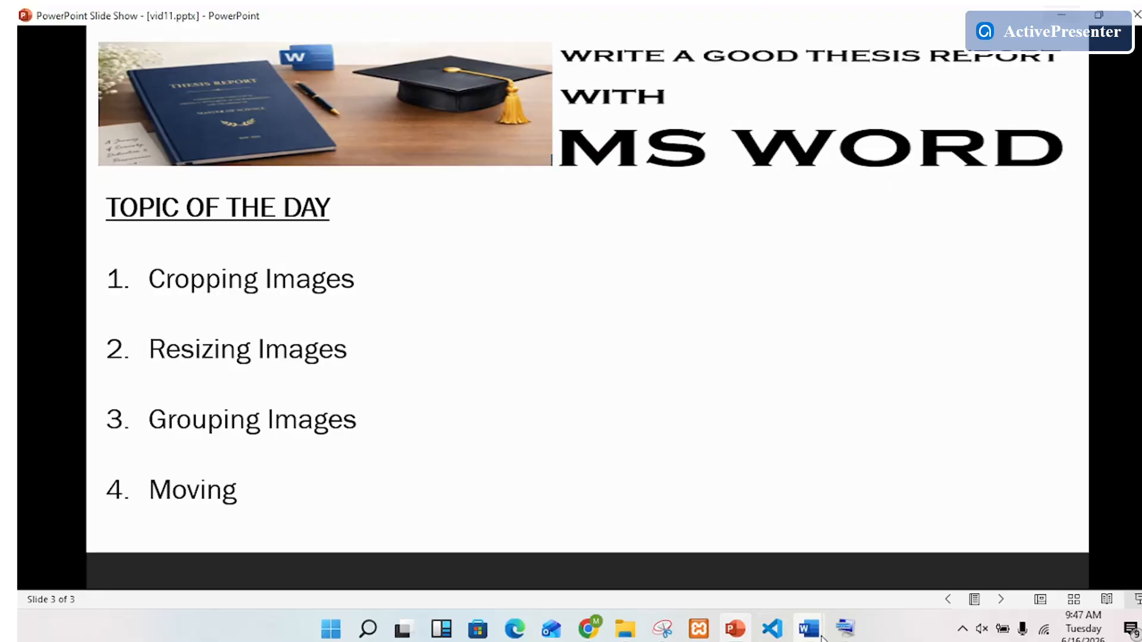
mouse_move(809, 629)
left_click(883, 578)
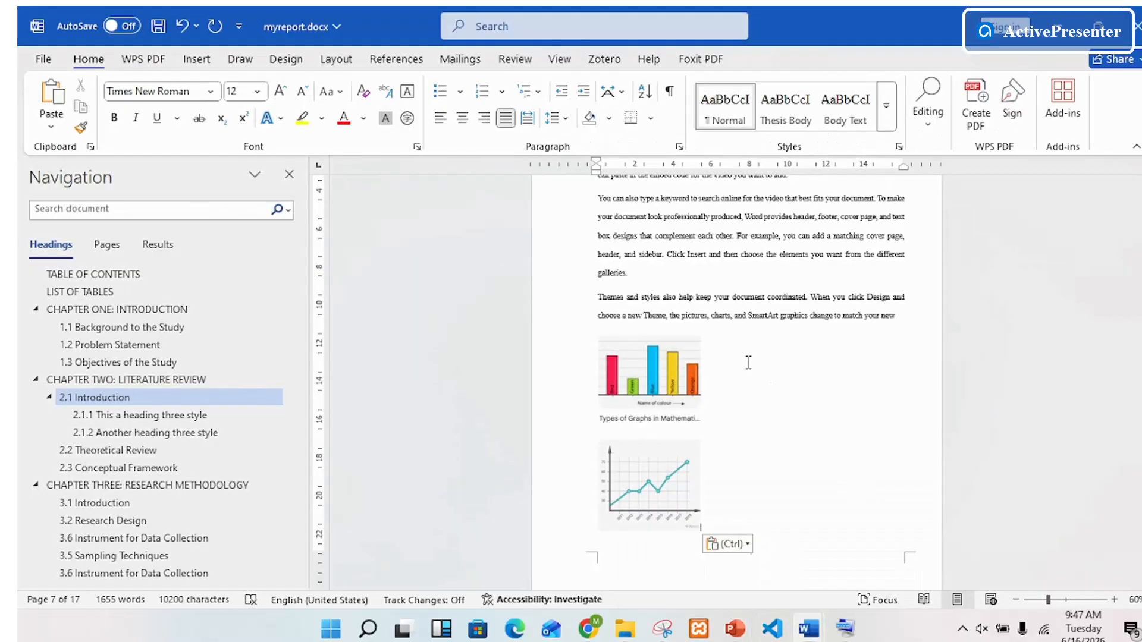
Step: Crop the full-screen browser screenshot in section 2.1 on all four sides so only the six chart thumbnails remain
scroll(748, 364, "up", 5)
scroll(749, 364, "up", 6)
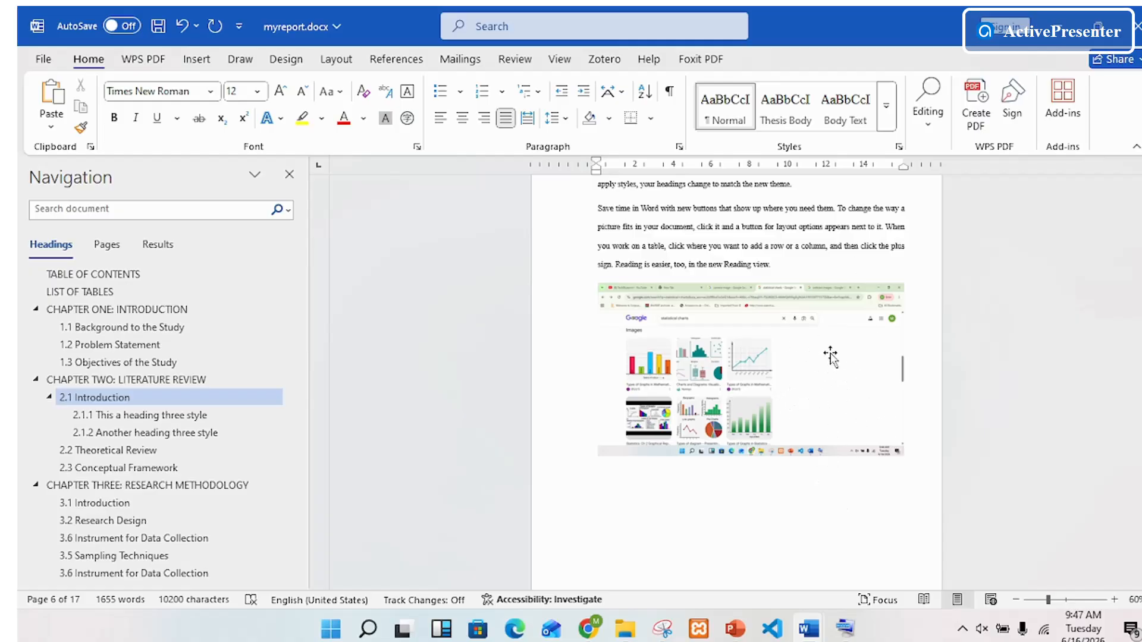
right_click(794, 362)
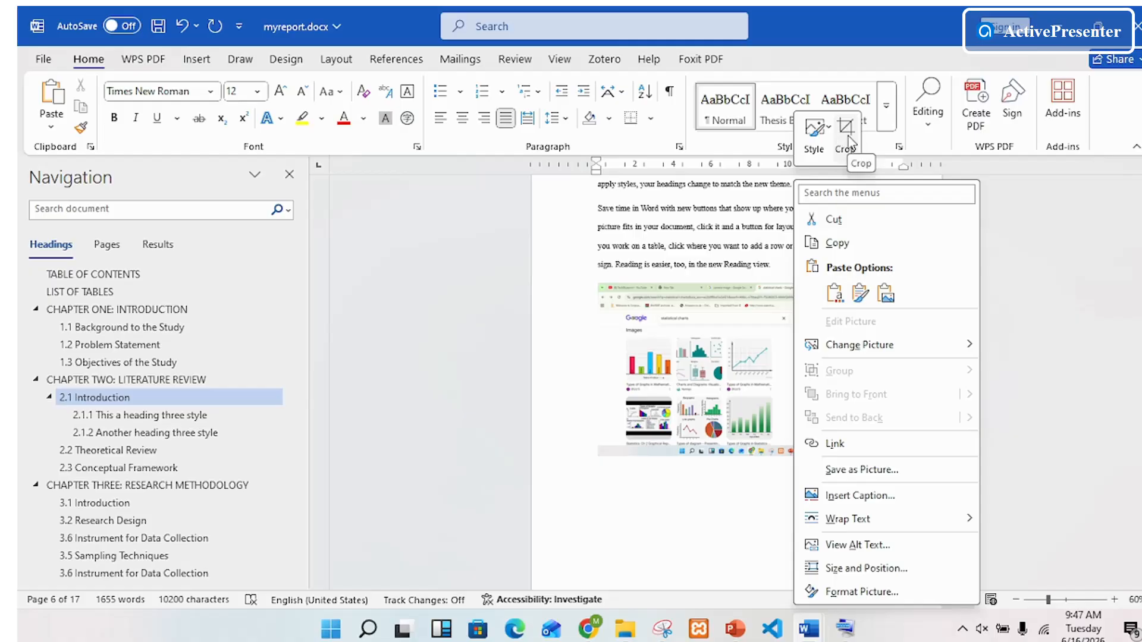
left_click(850, 140)
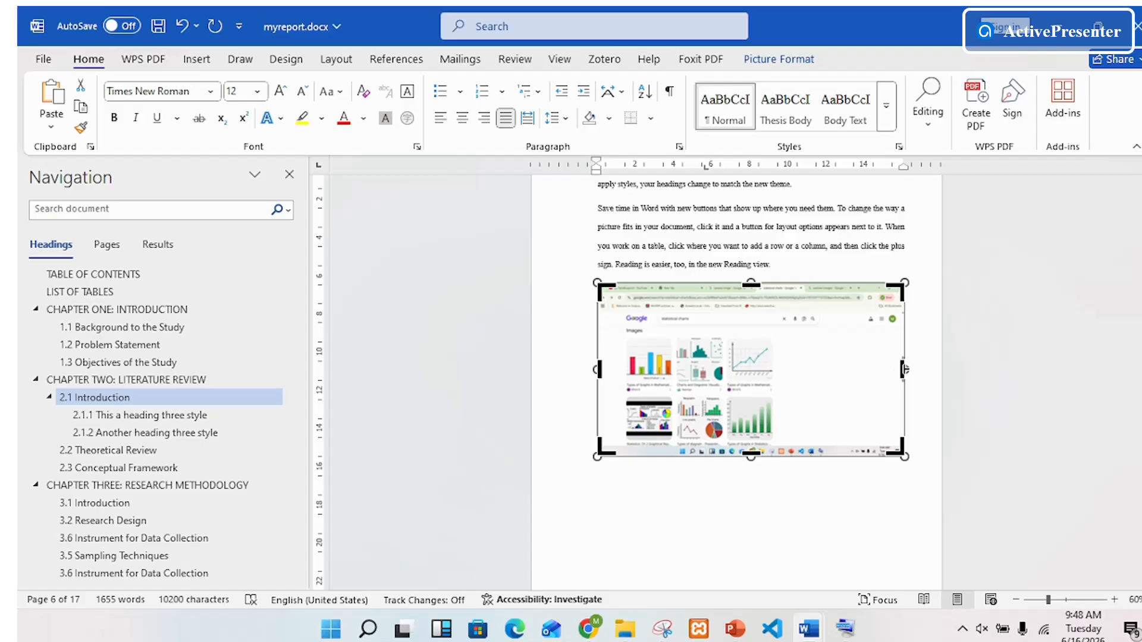
left_click_drag(904, 370, 778, 383)
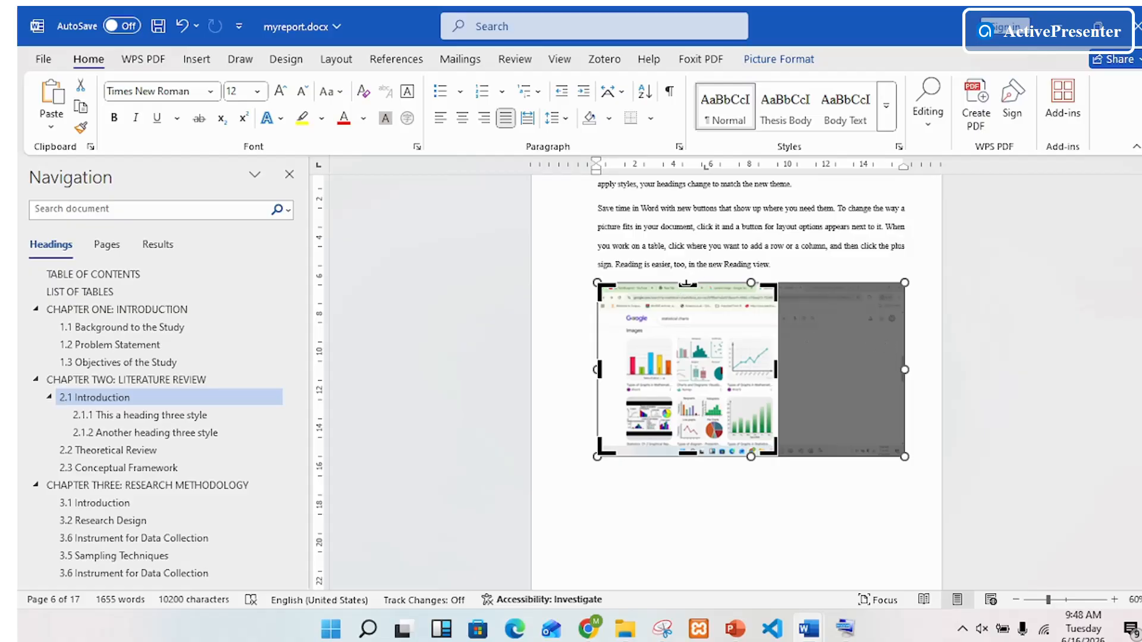
left_click_drag(685, 283, 696, 337)
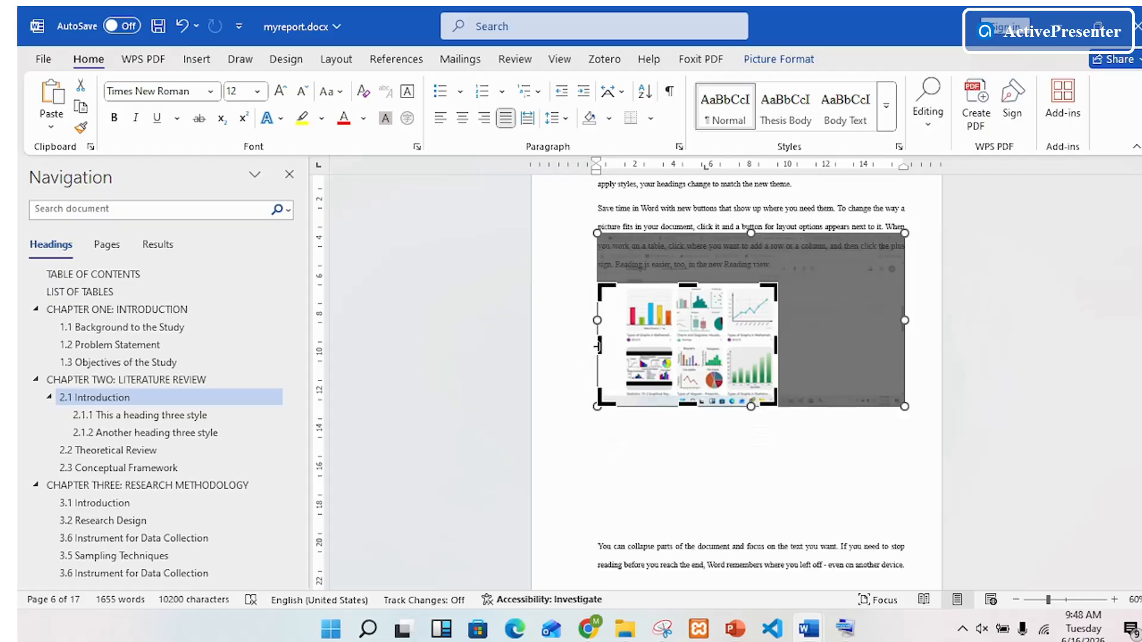
left_click_drag(597, 346, 622, 346)
left_click_drag(684, 405, 688, 391)
left_click(752, 480)
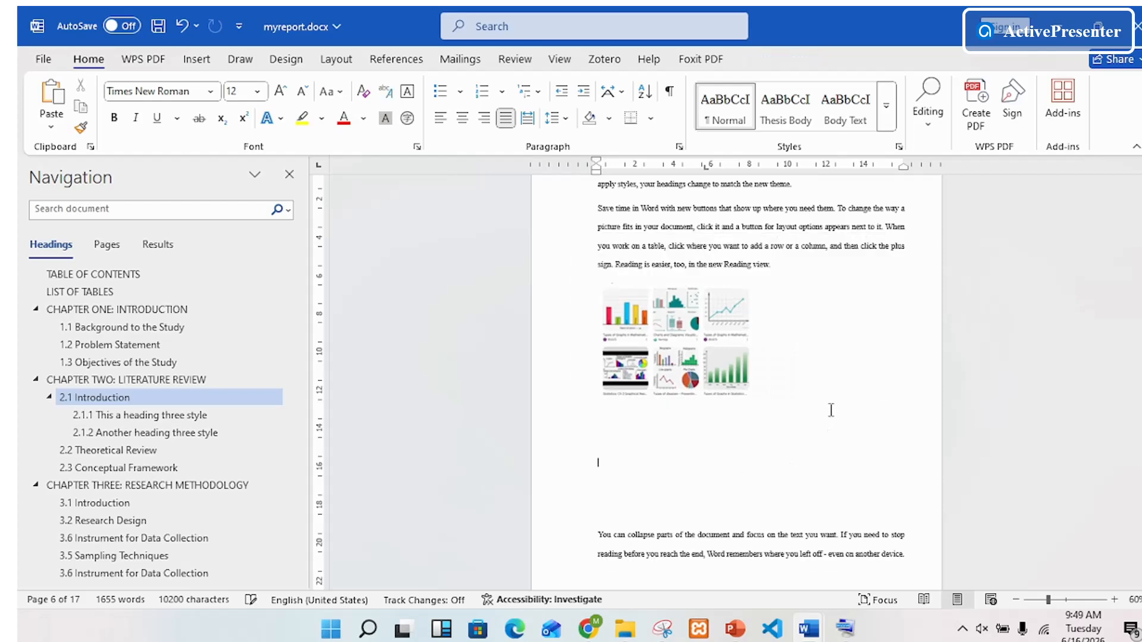
Step: Shrink the cropped picture of six charts slightly, keeping its proportions
left_click(702, 318)
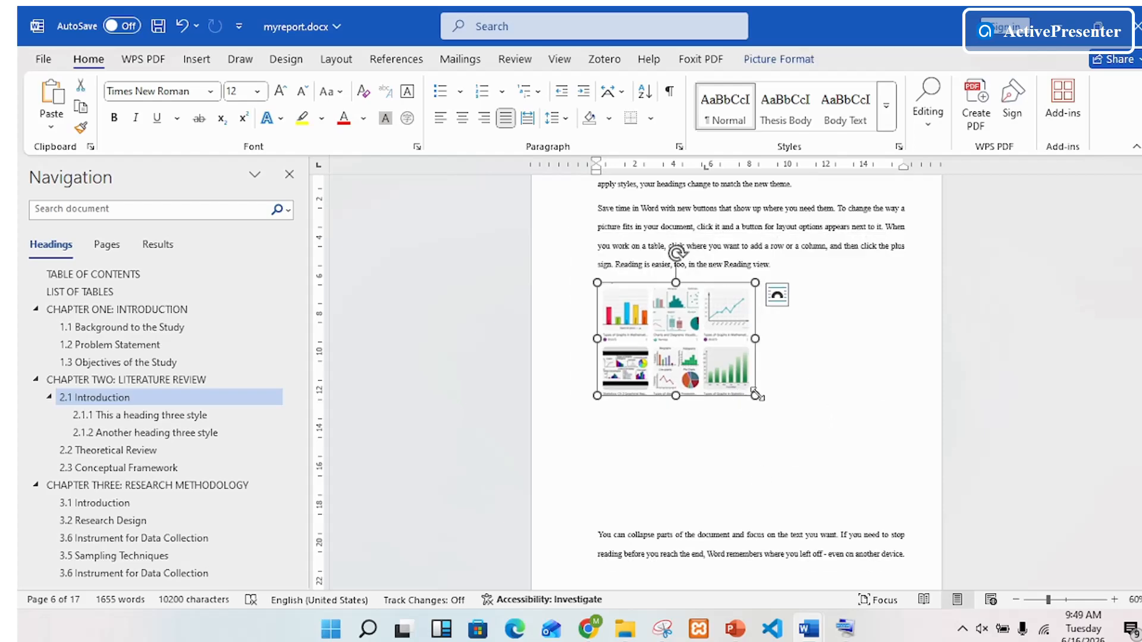
mouse_move(755, 394)
left_mouse_down()
mouse_move(823, 451)
mouse_move(752, 388)
left_mouse_up()
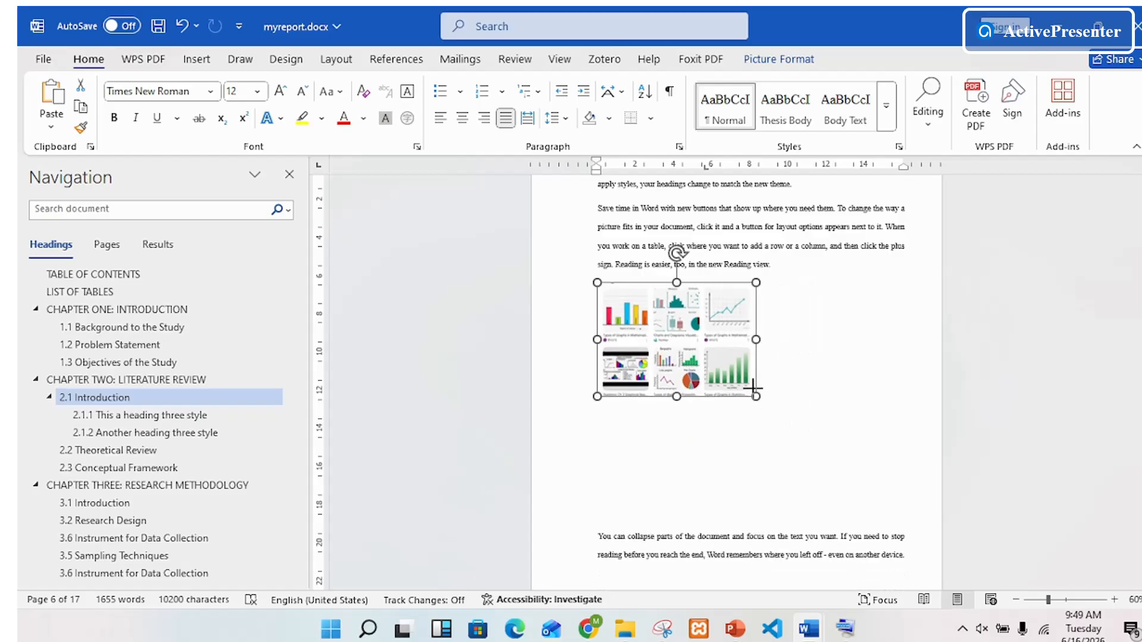
left_click(780, 411)
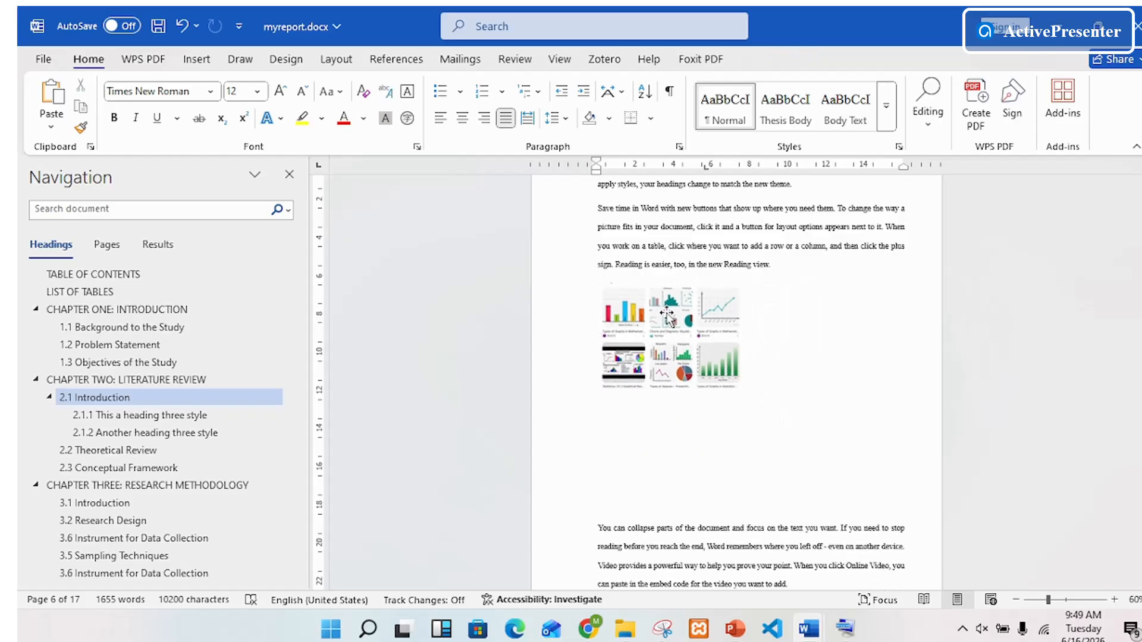
Step: Enlarge the cropped picture of six charts proportionally until it spans most of the text width
left_click(666, 315)
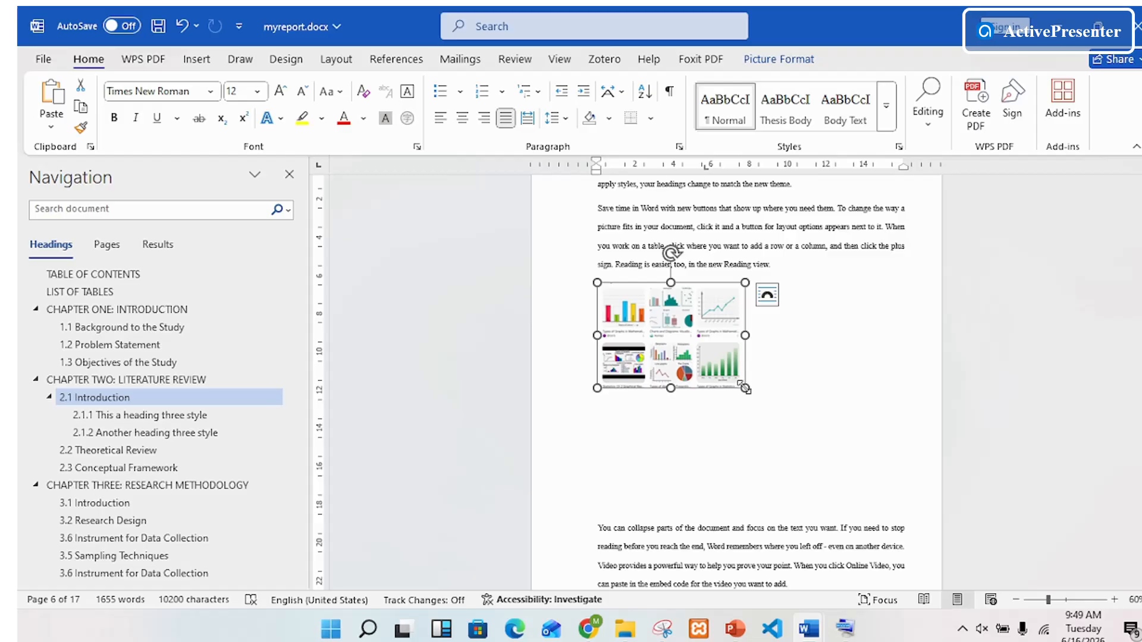
left_click_drag(744, 387, 832, 471)
left_click(829, 490)
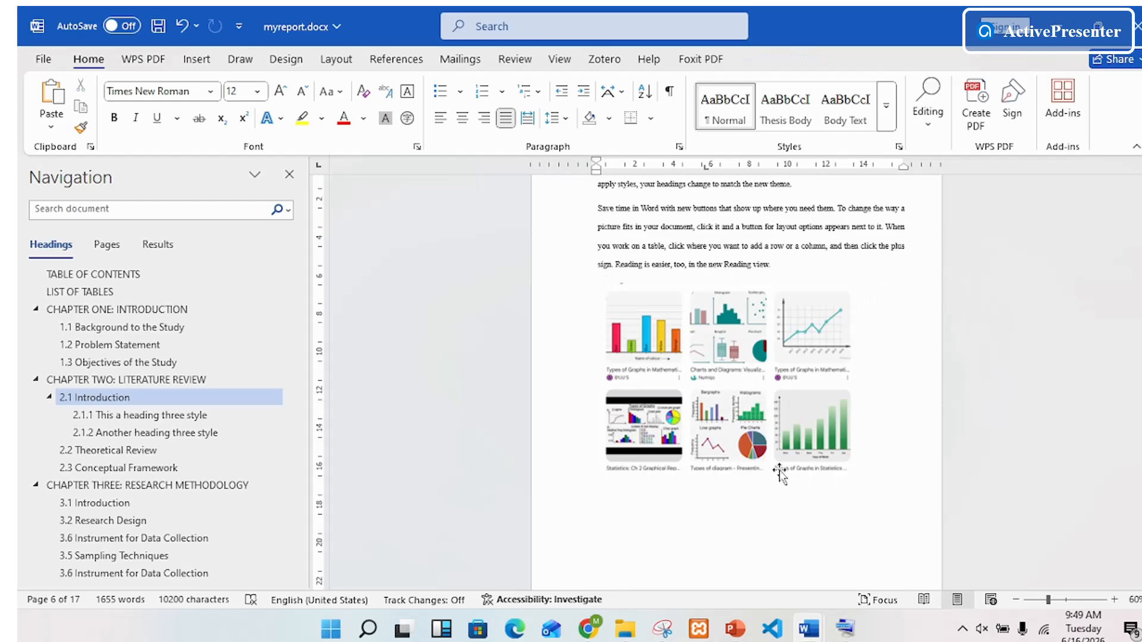
Step: Try to move the inline picture of six charts to a lower spot on the page
left_click_drag(779, 473, 727, 385)
left_click_drag(735, 333, 715, 383)
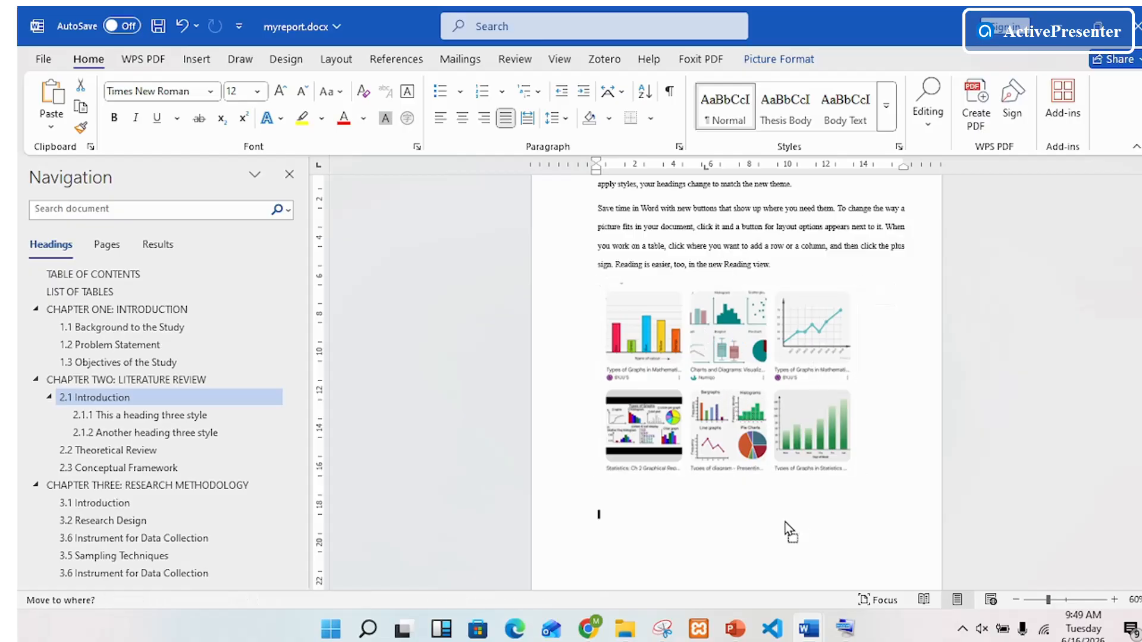
left_click_drag(789, 531, 790, 531)
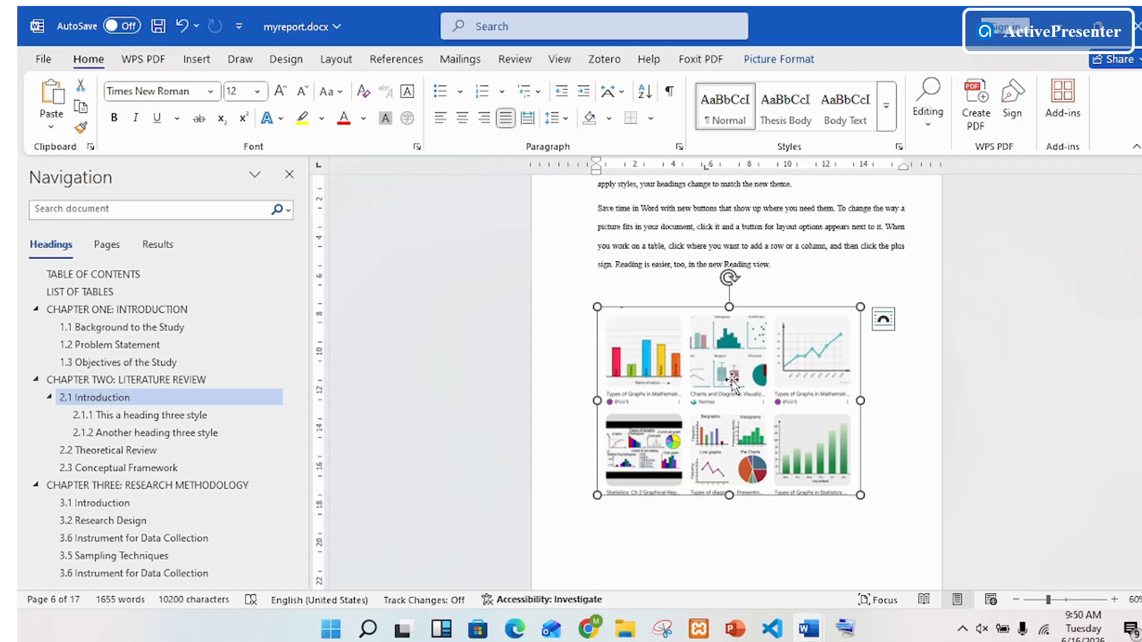
Step: Set the six-chart picture's text wrapping to Square and add blank lines beside it to push the following paragraph below the picture
right_click(730, 381)
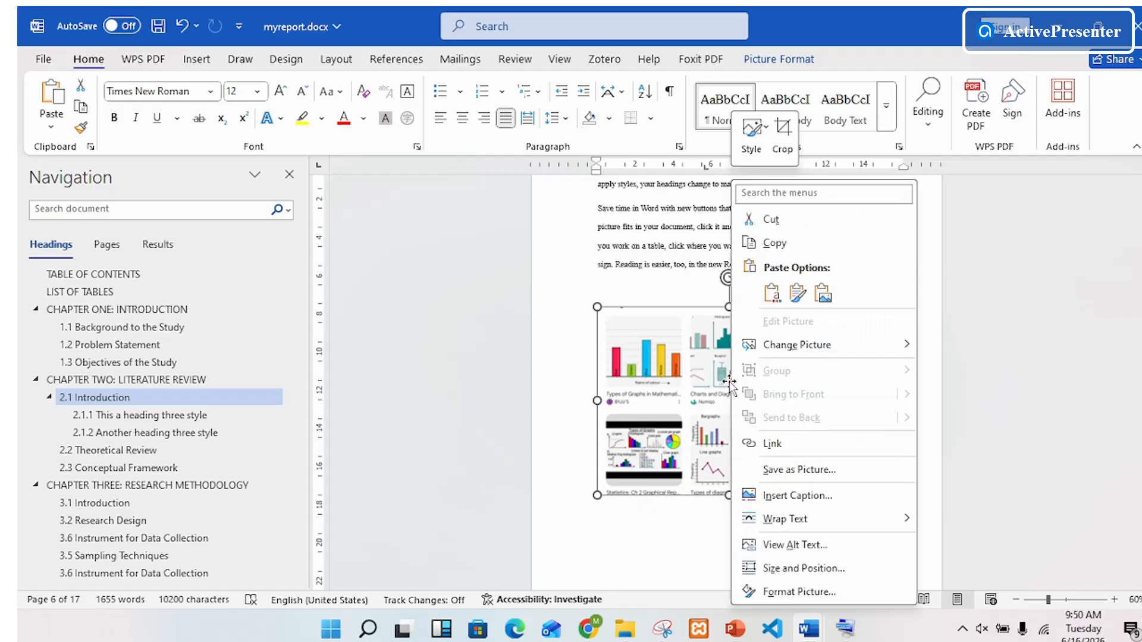
mouse_move(790, 528)
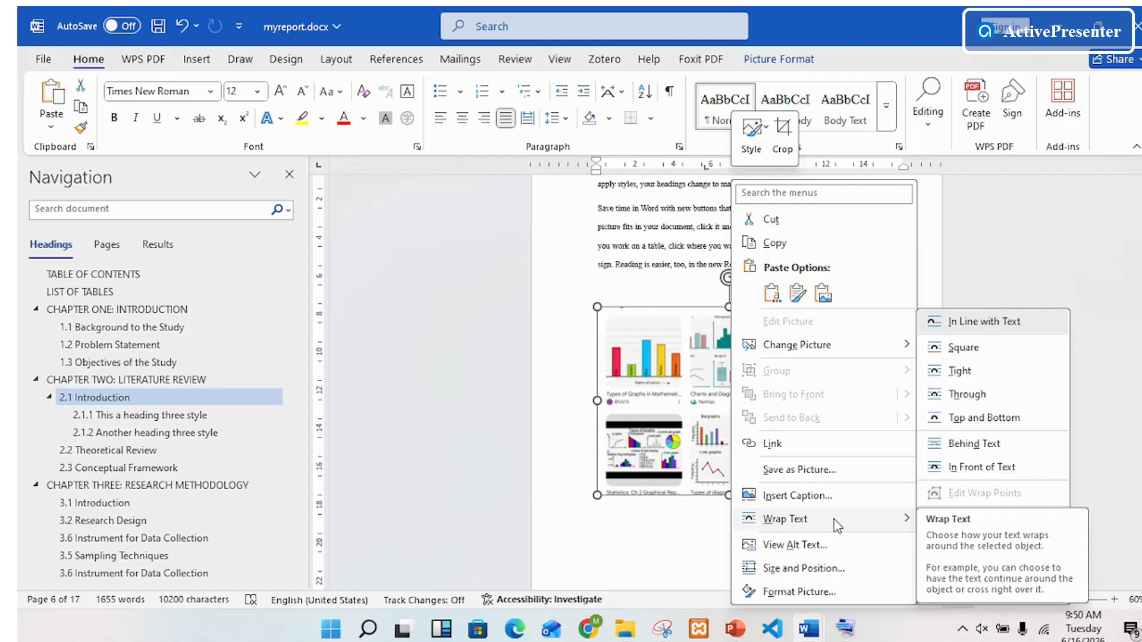
left_click(957, 346)
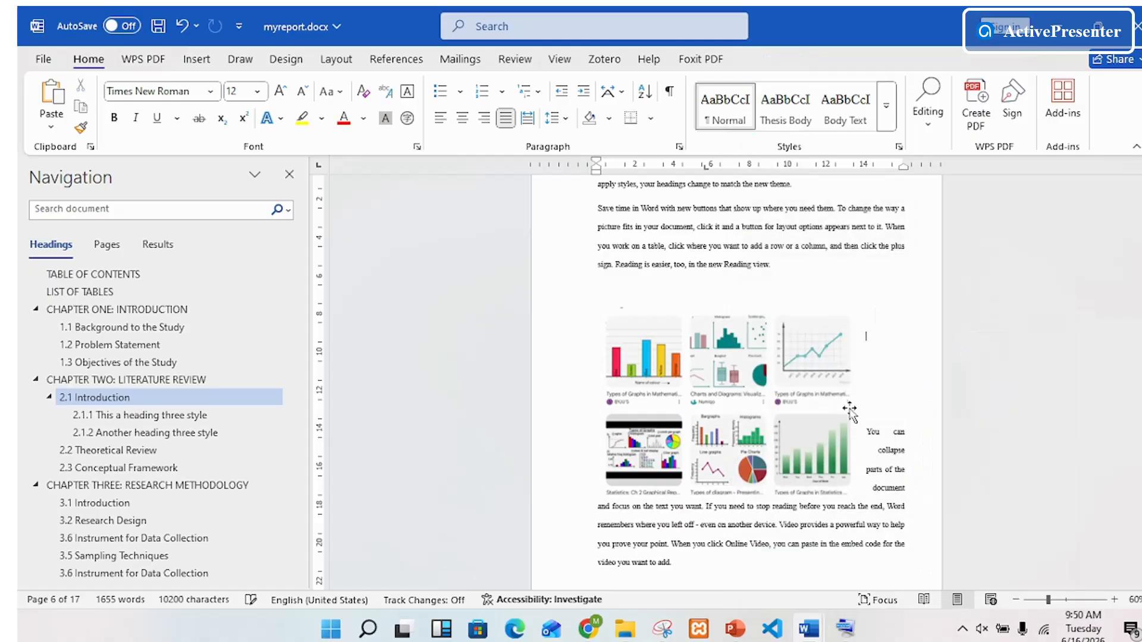
left_click(876, 384)
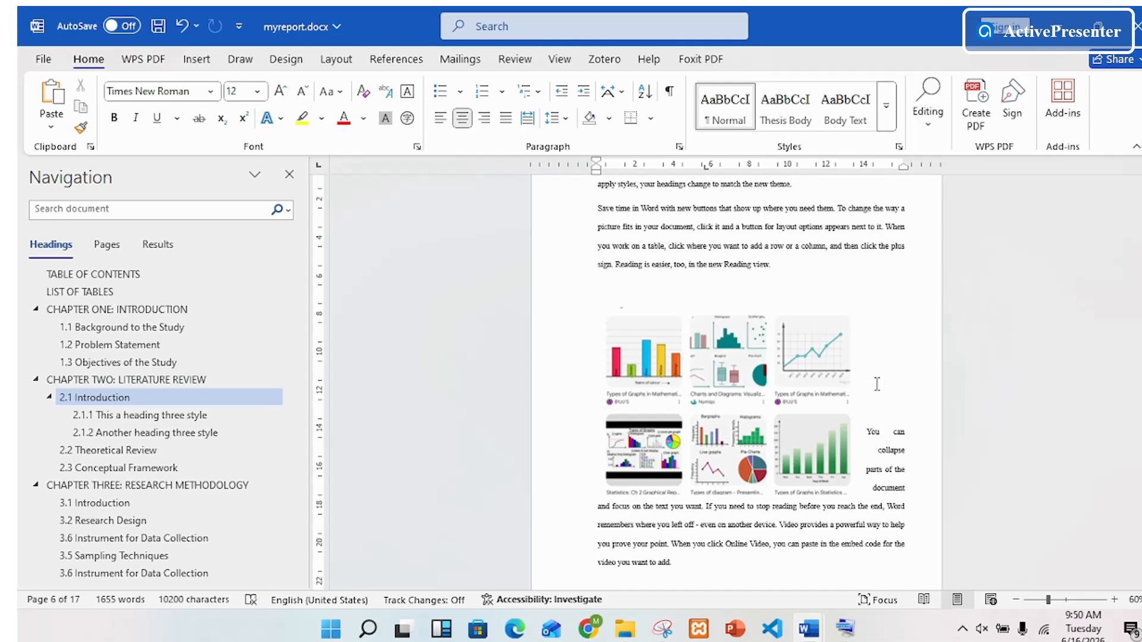
key("ctrl+z")
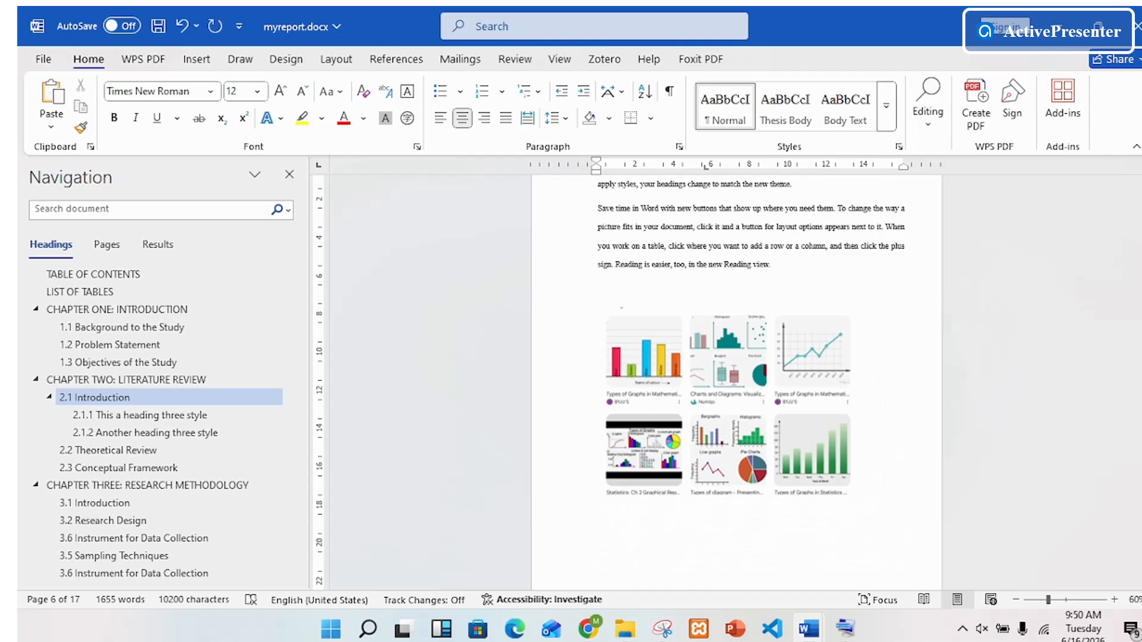
Step: Centre the six-chart picture between the page margins and remove the surplus blank lines above the "You can collapse" paragraph
left_click_drag(800, 379, 821, 362)
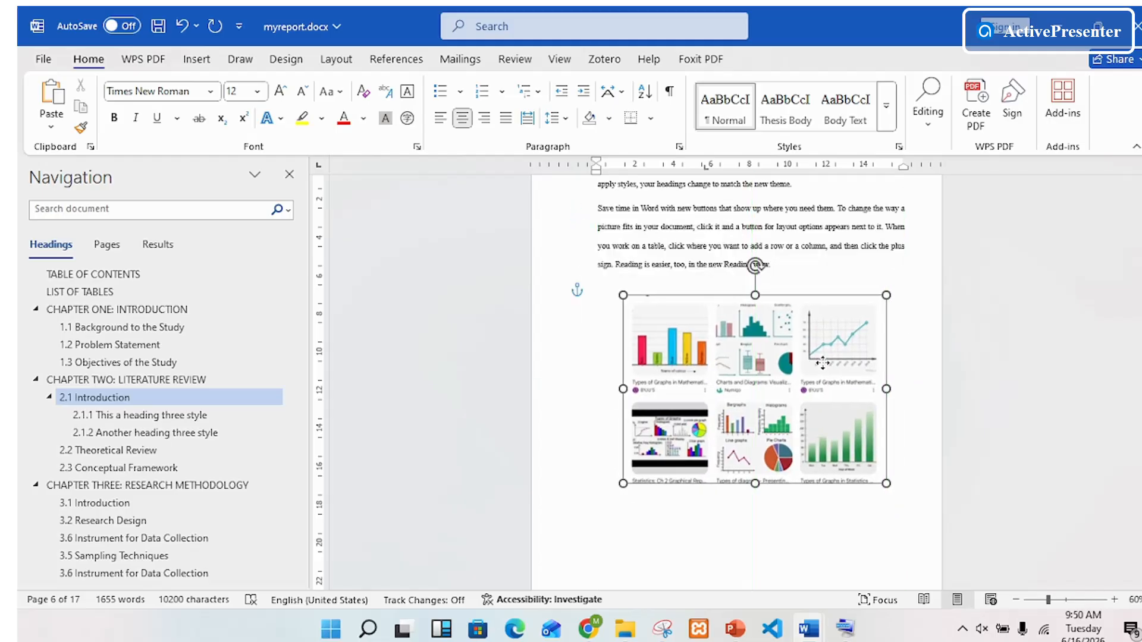
left_click(881, 541)
key("ctrl+z")
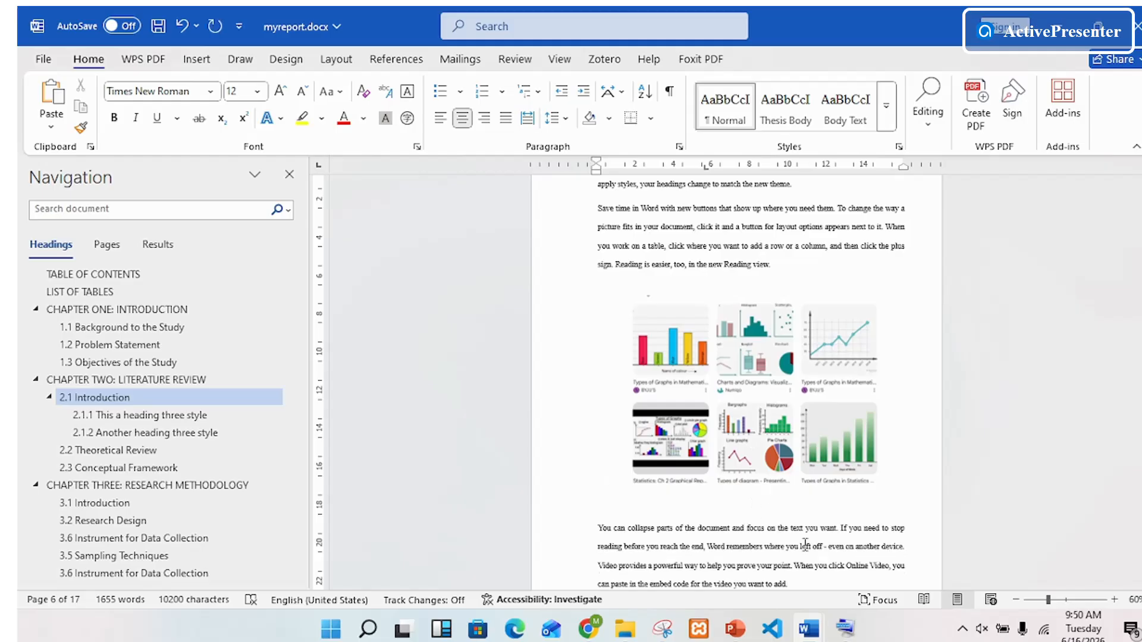
mouse_move(770, 425)
left_mouse_down()
mouse_move(744, 431)
mouse_move(775, 409)
left_mouse_up()
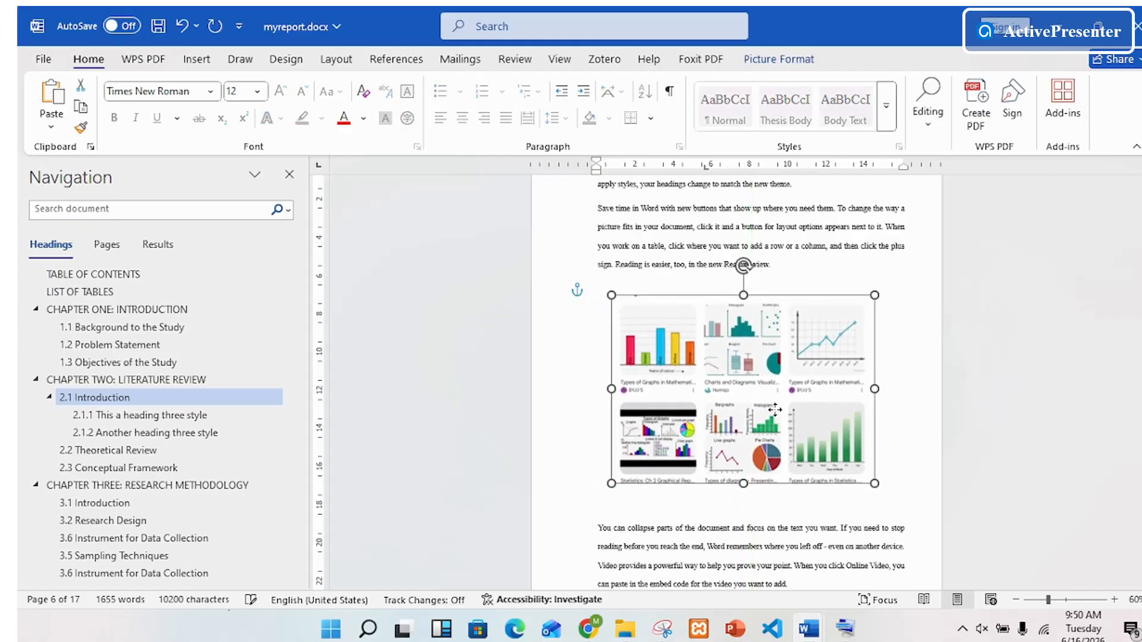
Step: Set the text wrapping of both the coloured bar chart and the line chart on the following page to Square
scroll(775, 409, "down", 10)
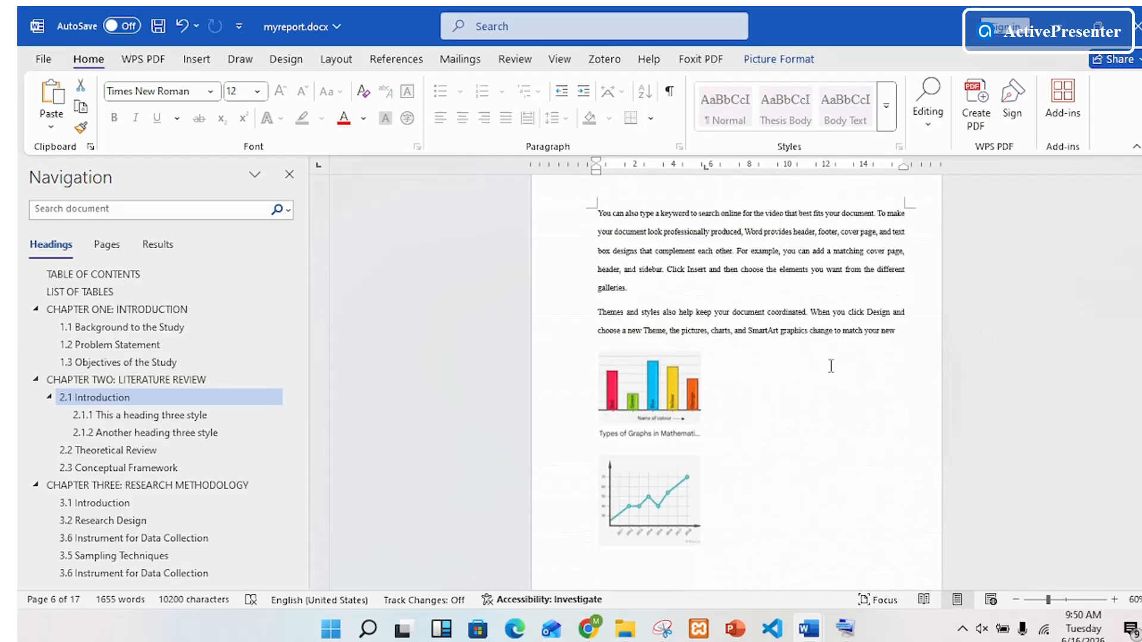
mouse_move(676, 503)
left_mouse_down()
mouse_move(760, 449)
mouse_move(767, 421)
mouse_move(679, 562)
mouse_move(686, 505)
left_mouse_up()
left_click(673, 427)
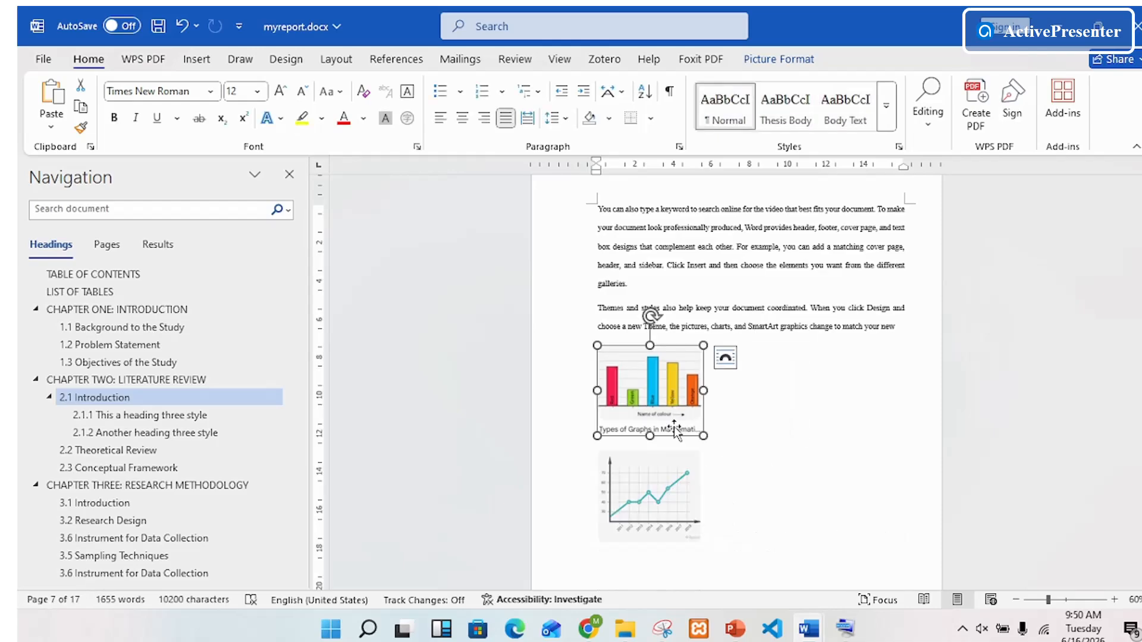
right_click(653, 387)
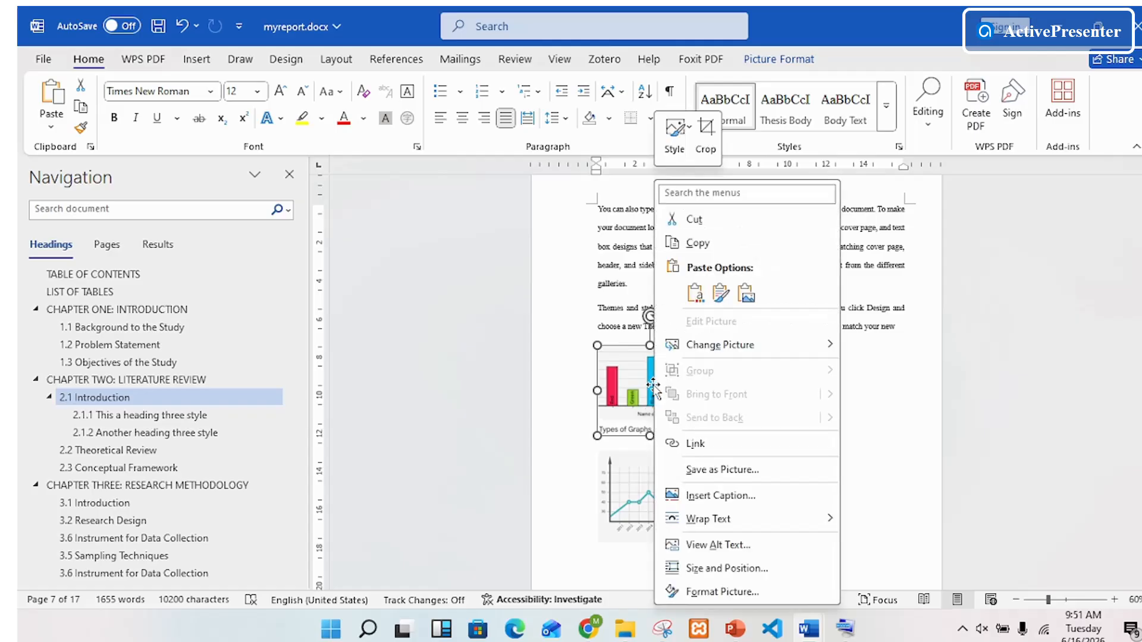
mouse_move(701, 519)
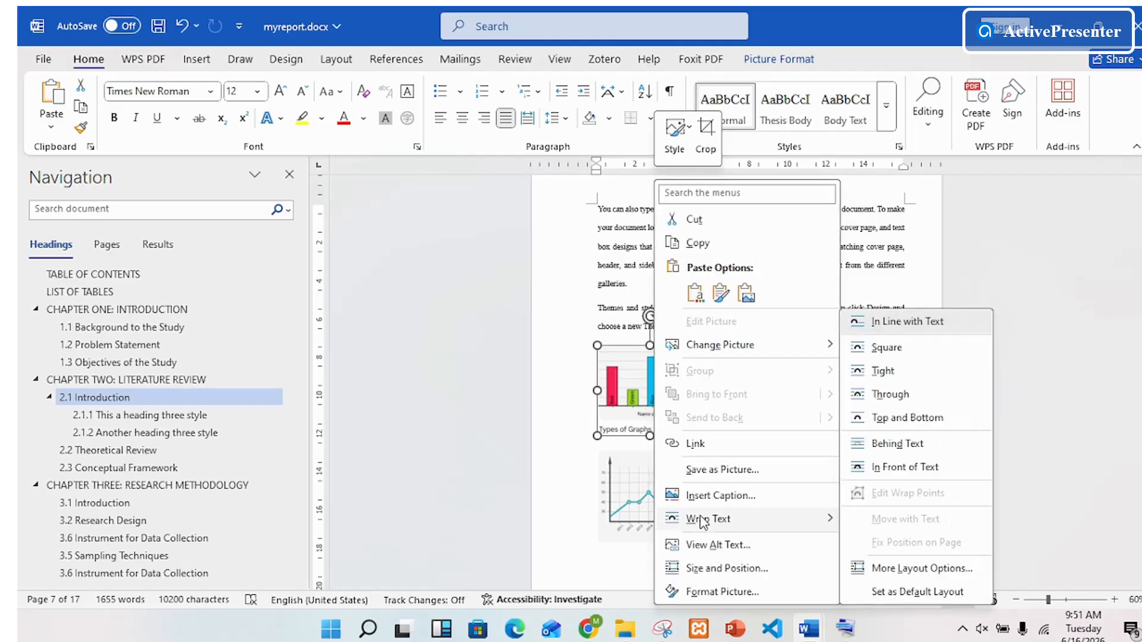
left_click(887, 349)
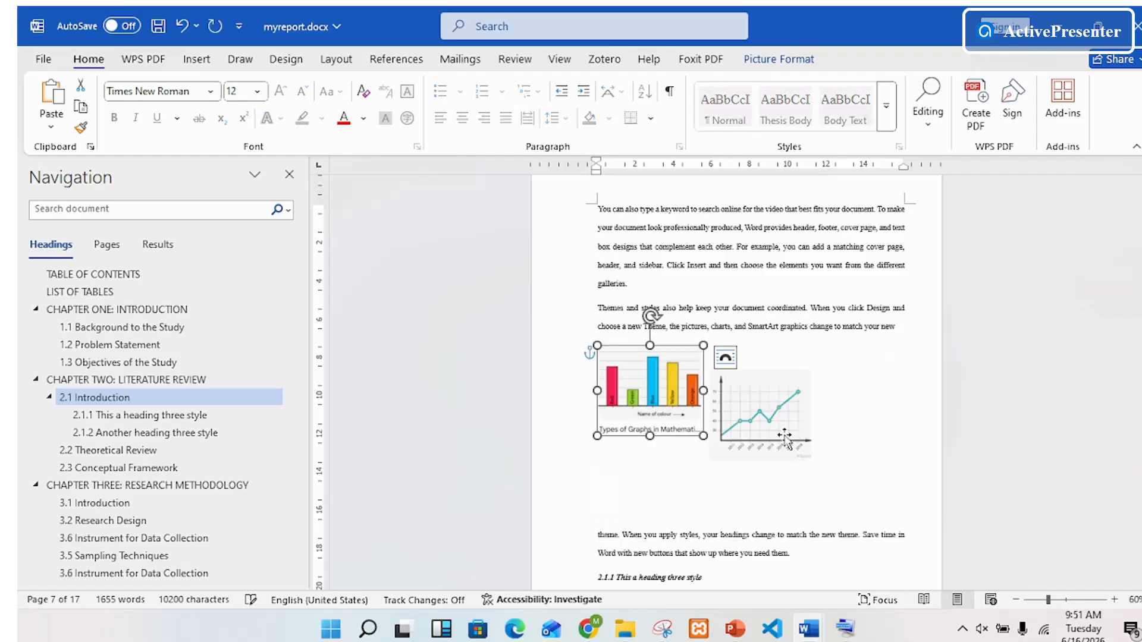
right_click(747, 413)
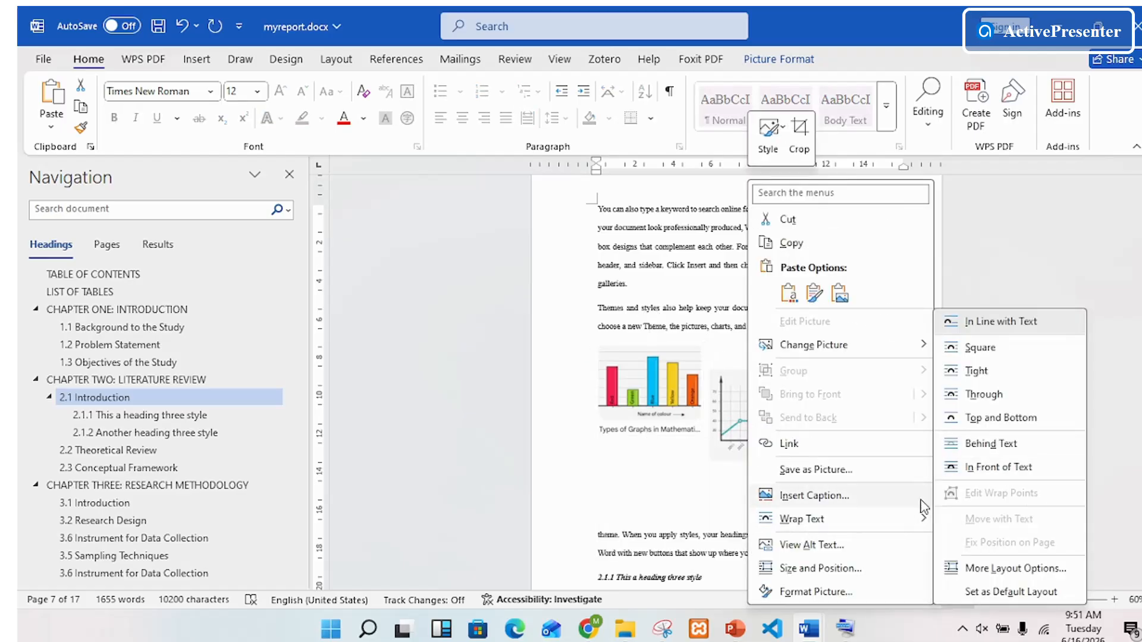
left_click(978, 351)
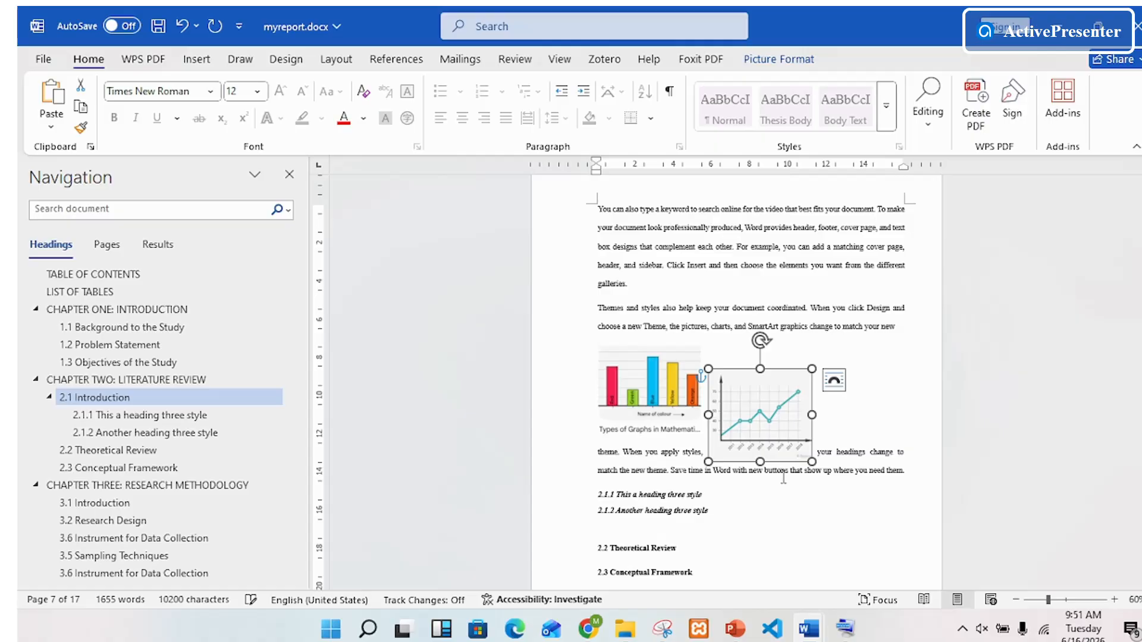
Step: Add blank lines after "to match your new" to push the text below the charts, and arrange the bar chart and line chart side by side
left_click(835, 417)
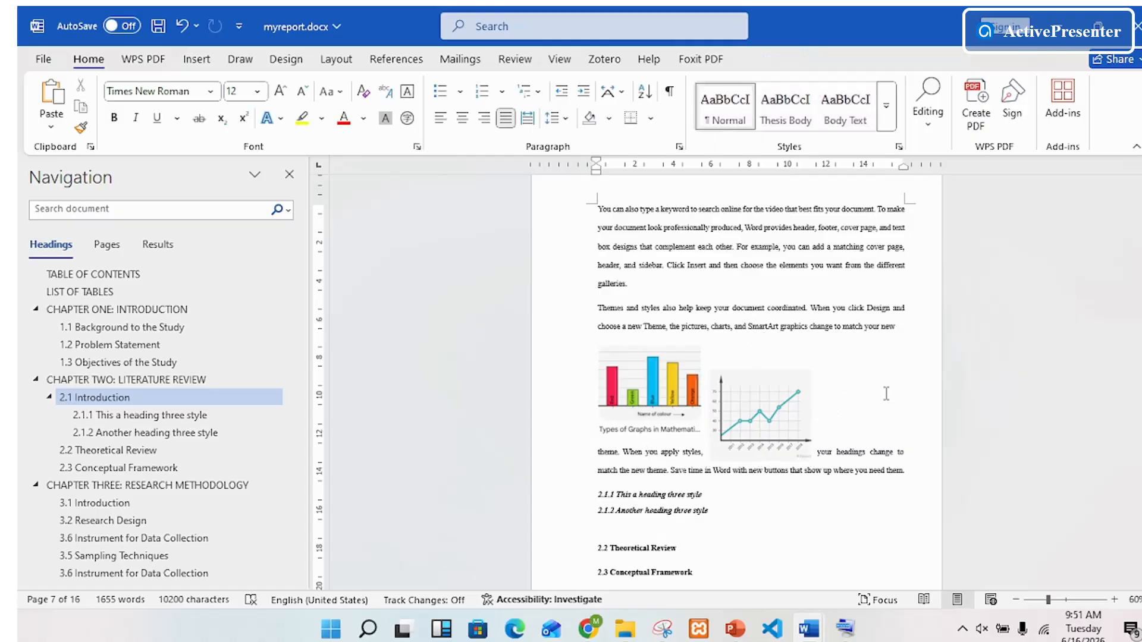
key("Return")
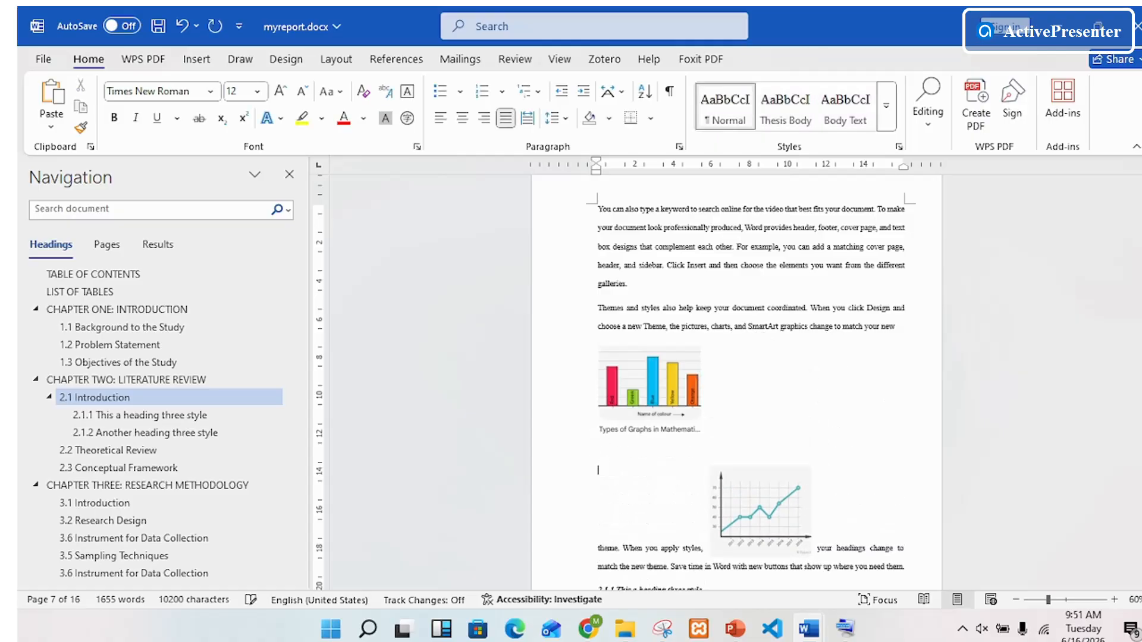
key("Return")
left_click_drag(770, 517, 823, 416)
left_click_drag(645, 426, 679, 432)
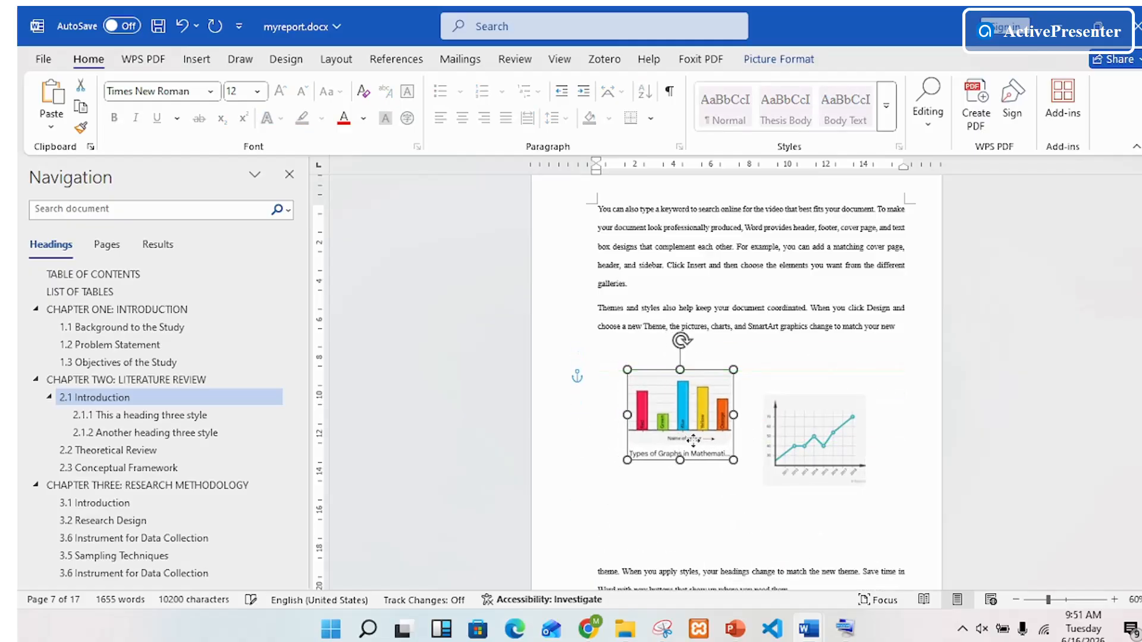
Step: Move the line chart up close beside the bar chart and crop a thin strip off its lower edge
left_click_drag(832, 443, 814, 421)
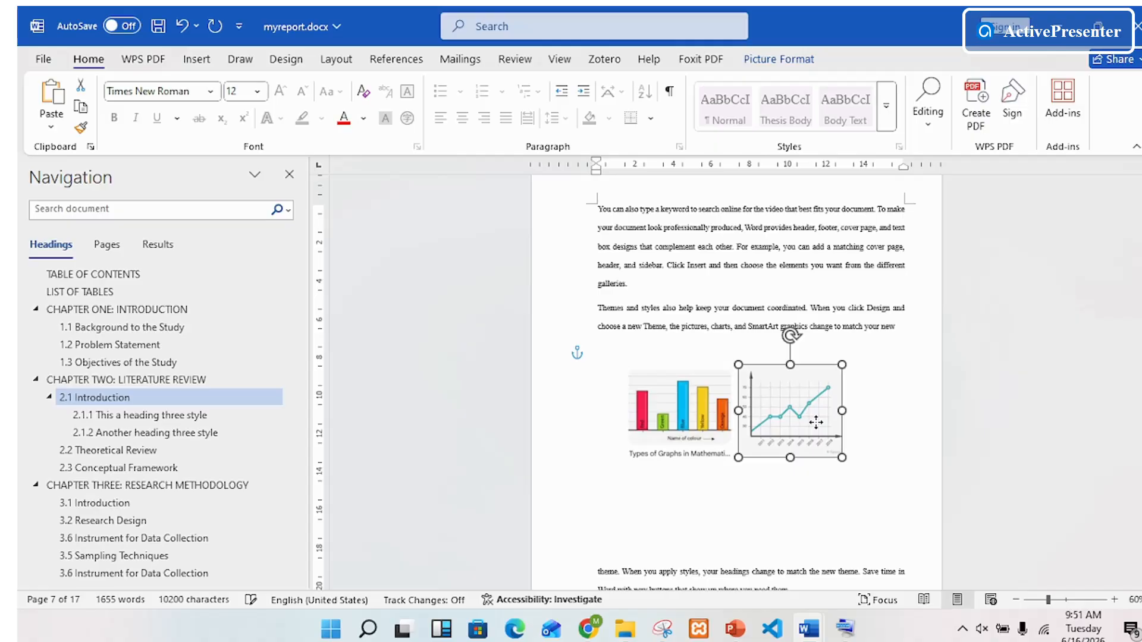
left_click(834, 542)
left_click(815, 402)
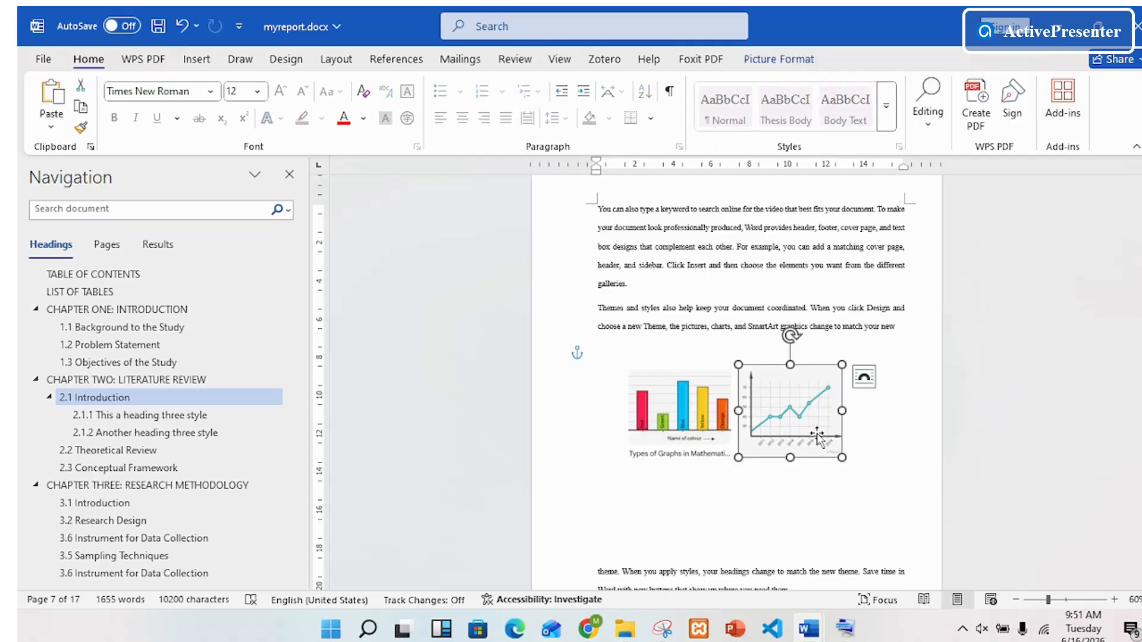
right_click(824, 436)
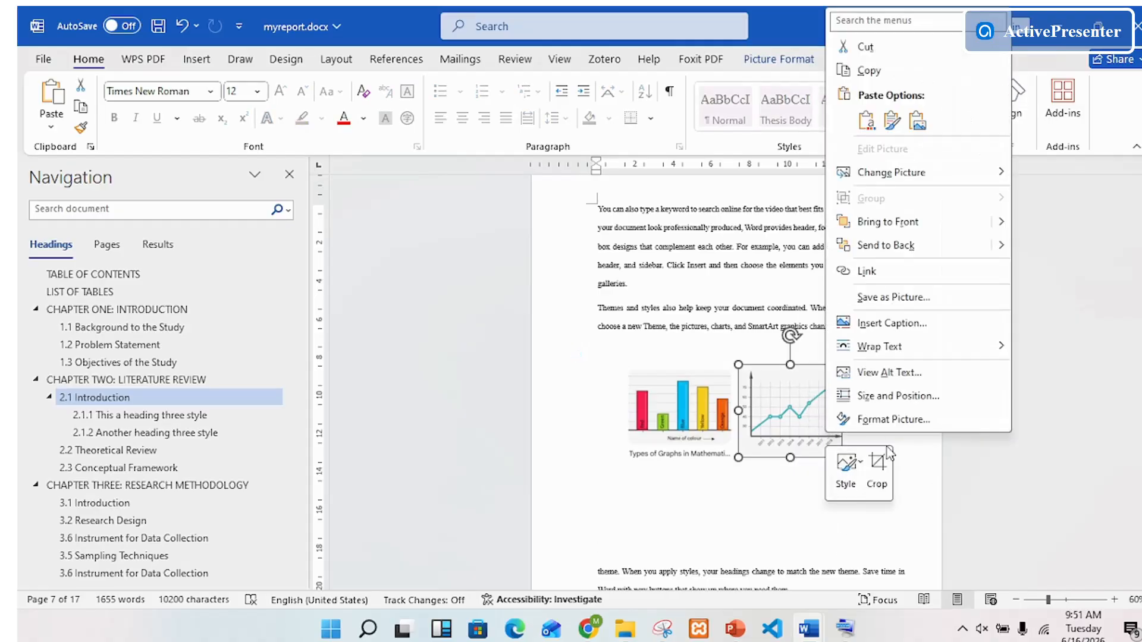
left_click(880, 462)
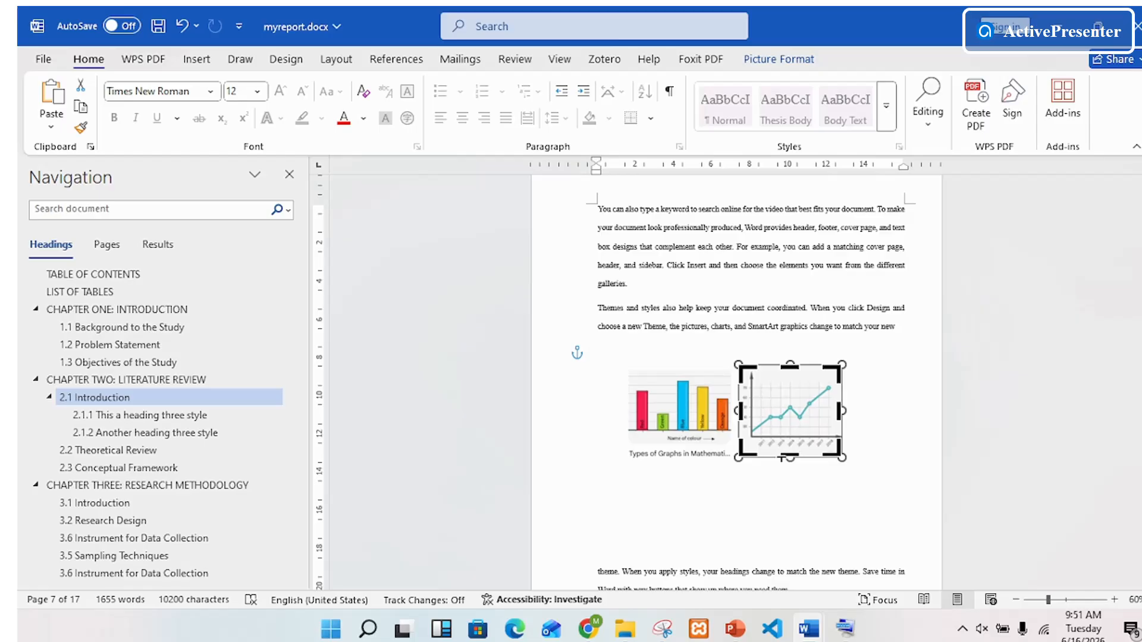
left_click_drag(791, 453, 787, 446)
left_click(896, 483)
Step: Group the bar chart and the line chart into a single object
left_click(782, 441)
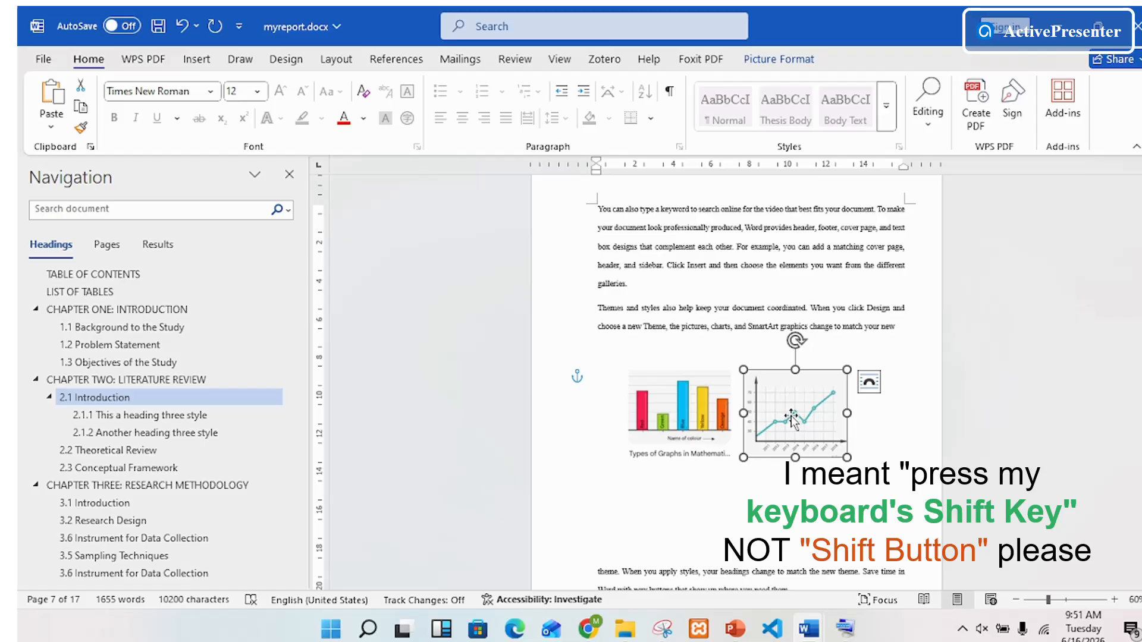
left_click(701, 419, "shift")
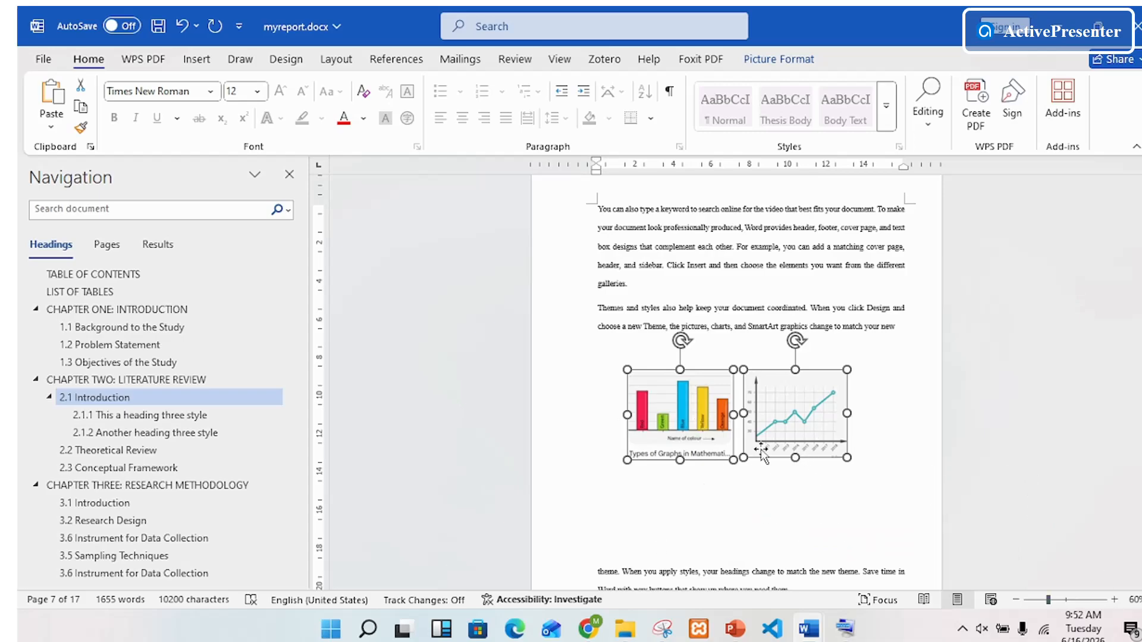
right_click(683, 404)
mouse_move(740, 351)
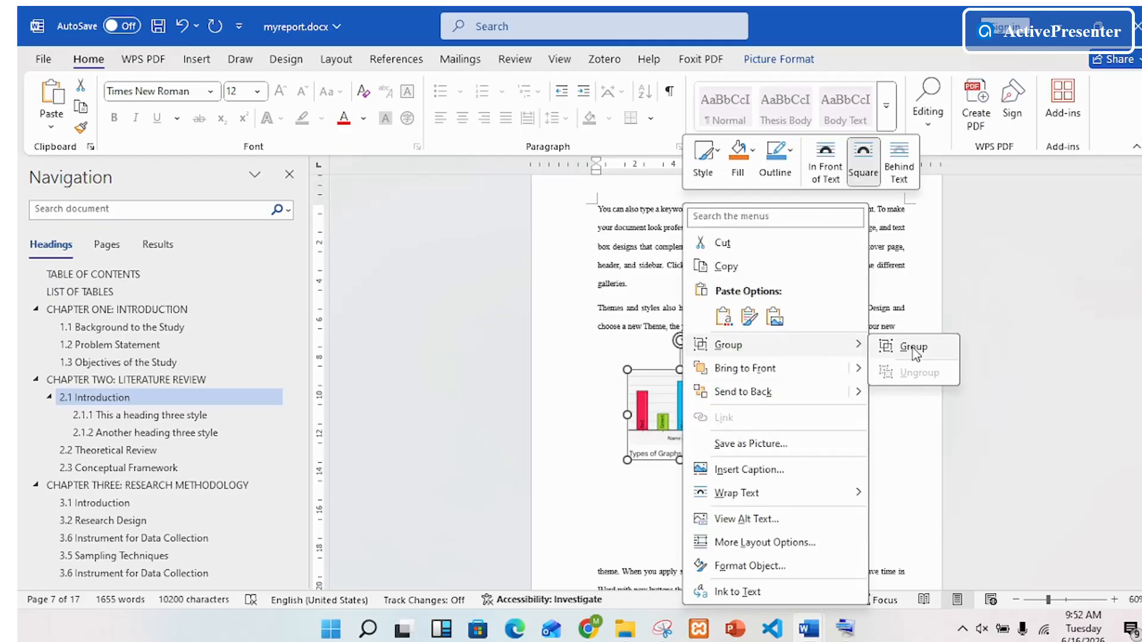
left_click(638, 410)
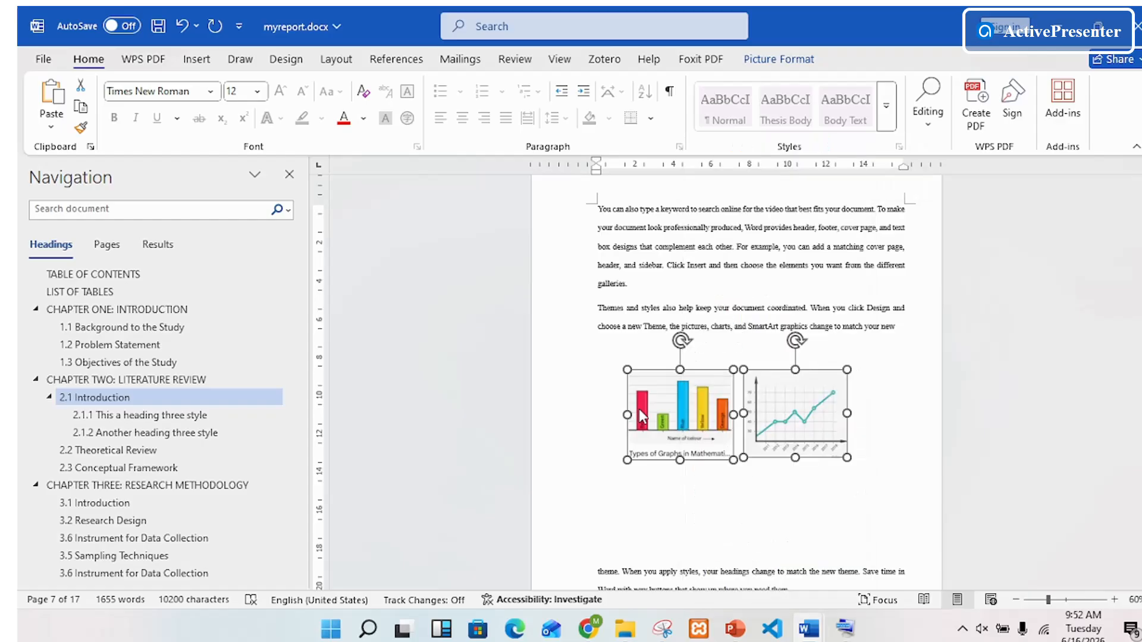
left_click(761, 63)
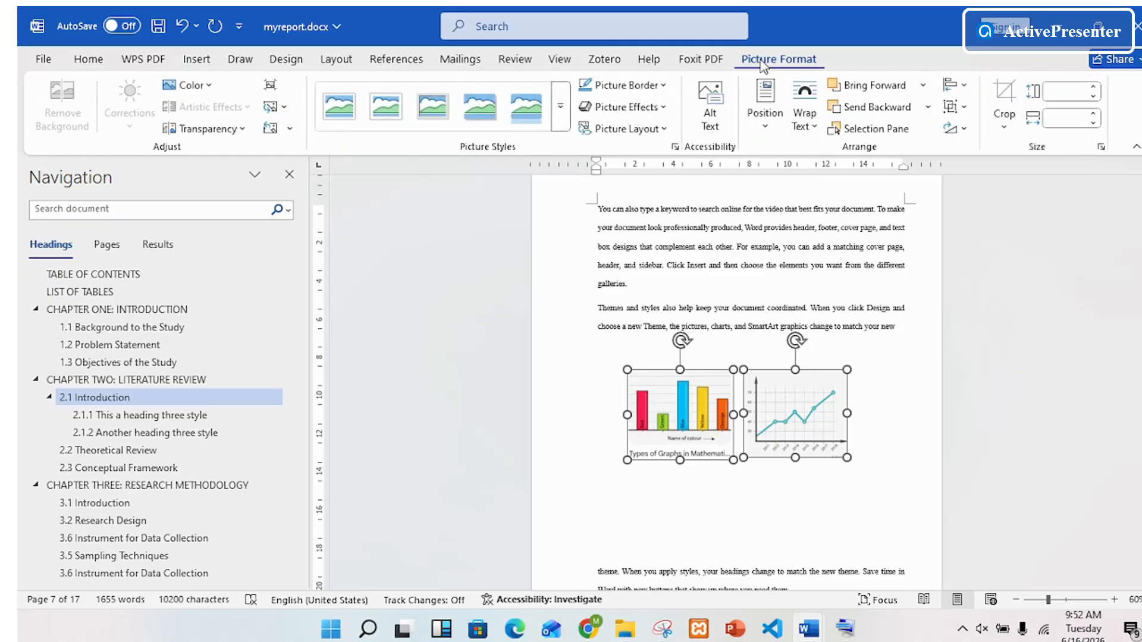
left_click(967, 107)
left_click(982, 130)
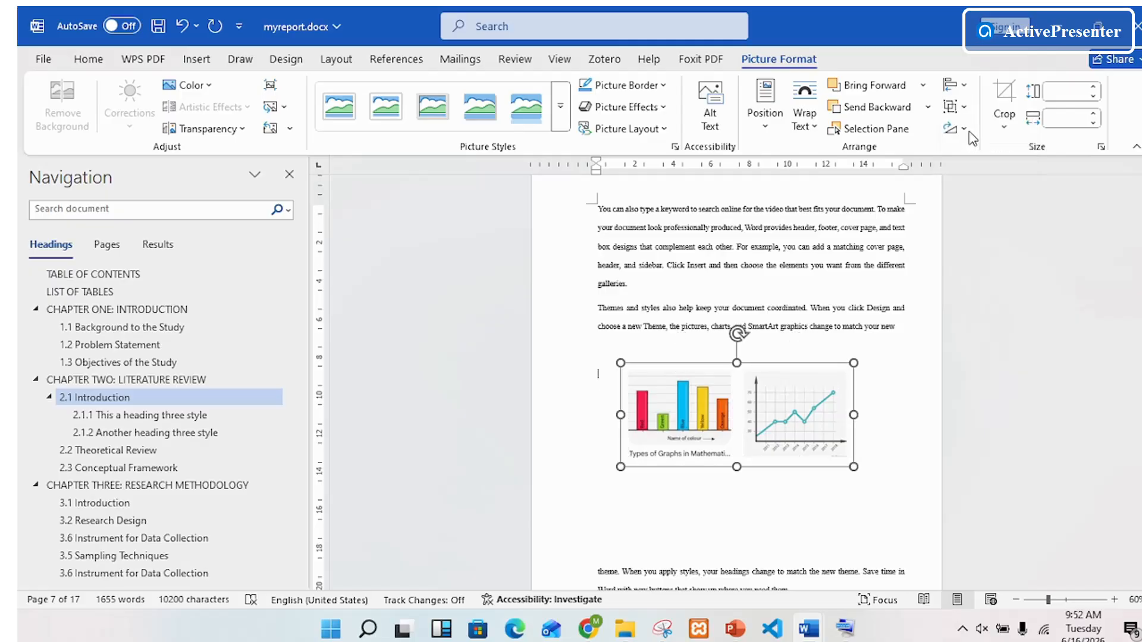
Step: Move the grouped charts slightly to the right so they sit centred between the page margins
left_click(823, 482)
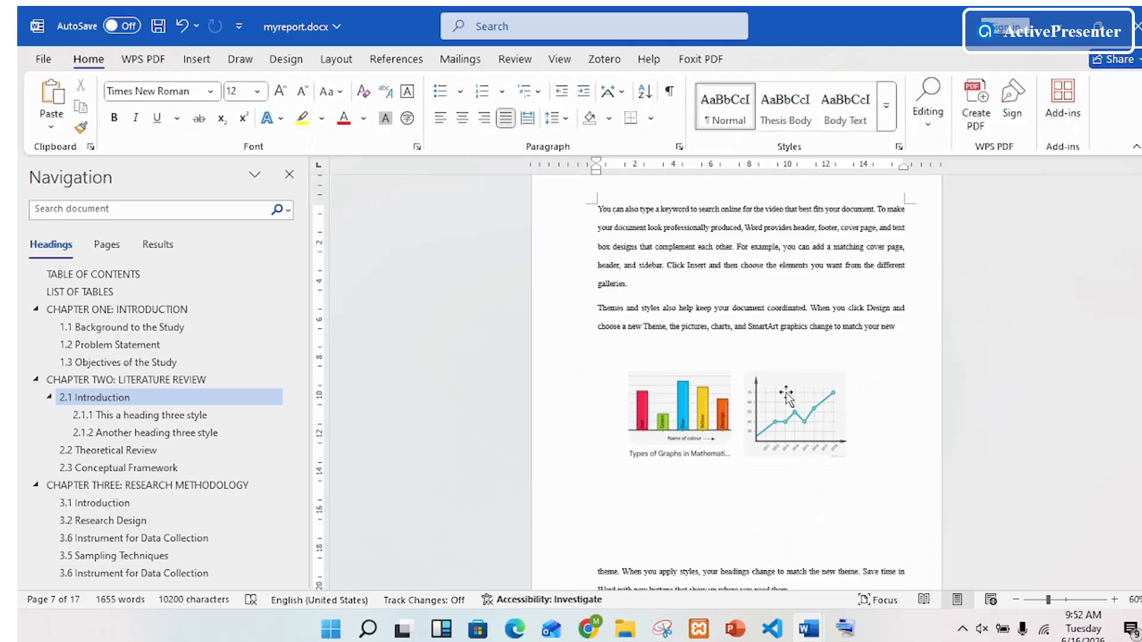
left_click_drag(787, 392, 815, 382)
left_click(810, 477)
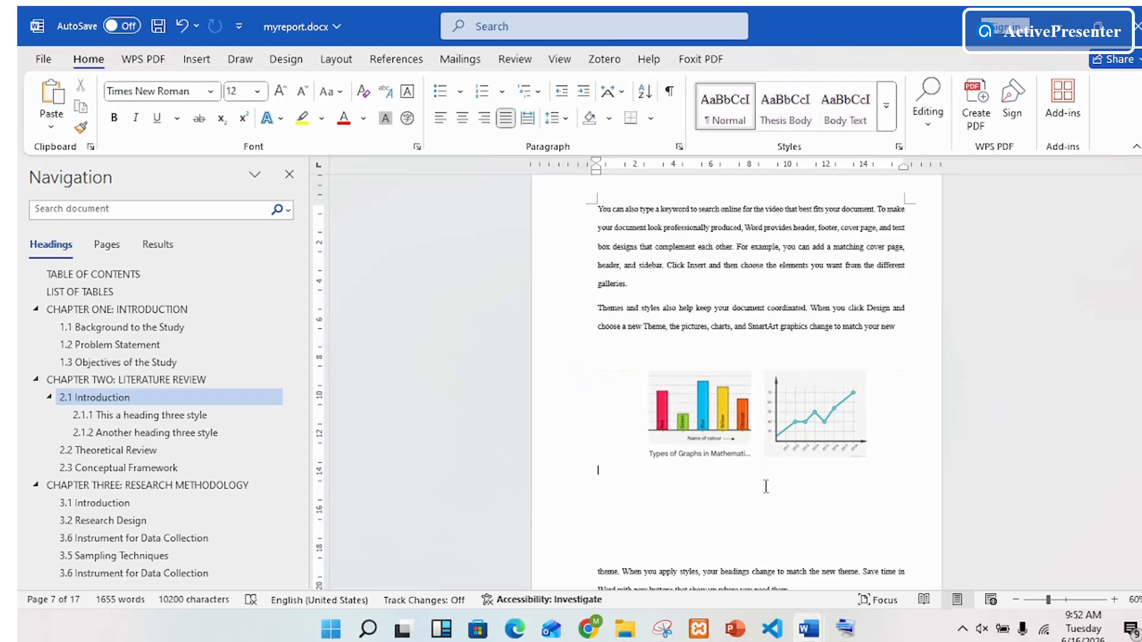
Step: Start a caption for the six-chart picture on the previous page, with label Figure and position Below selected item
scroll(766, 486, "up", 10)
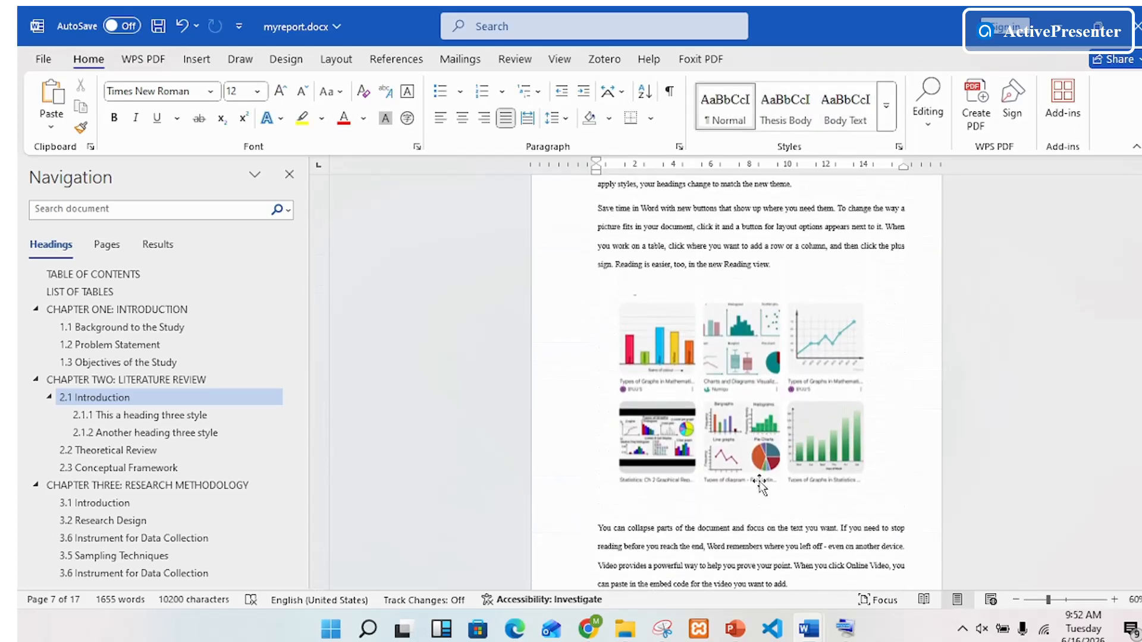
scroll(762, 485, "up", 2)
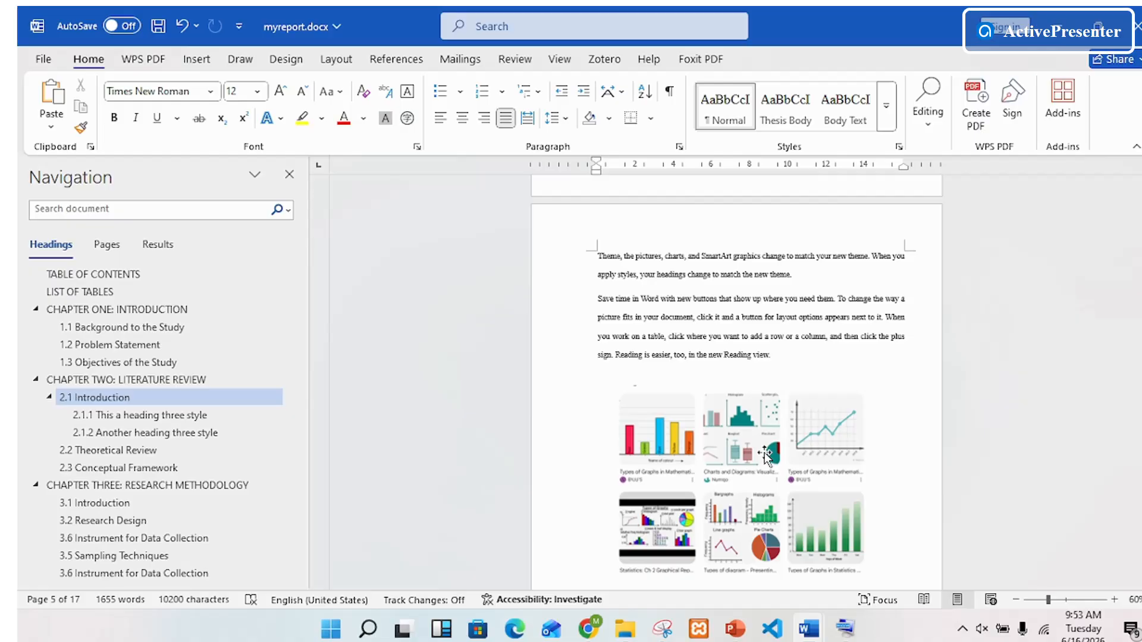
left_click(766, 455)
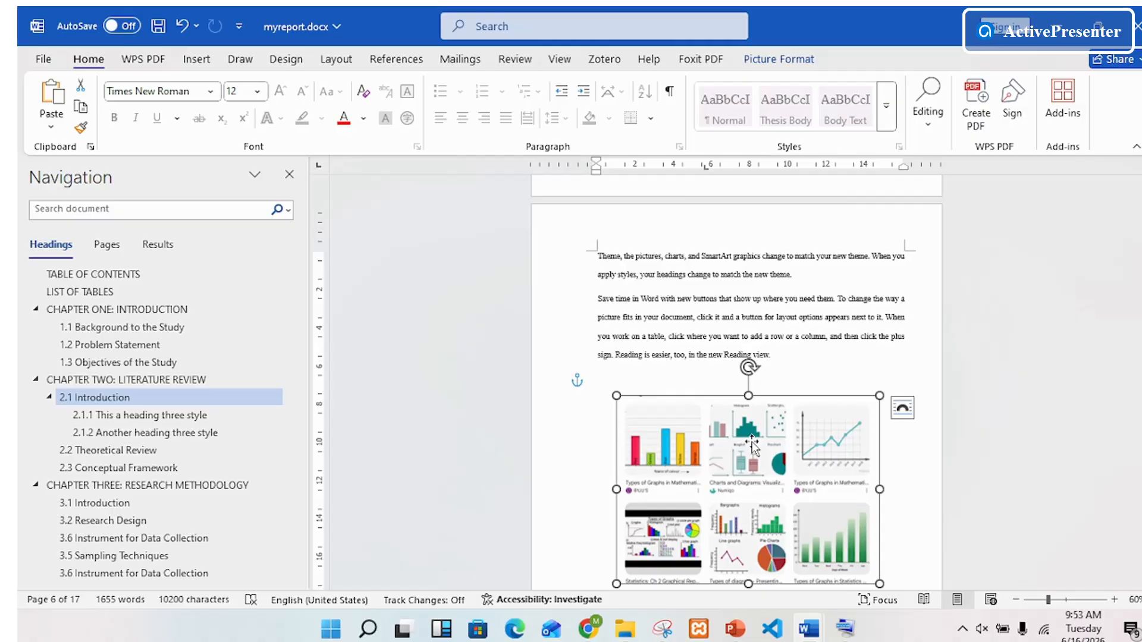
right_click(752, 445)
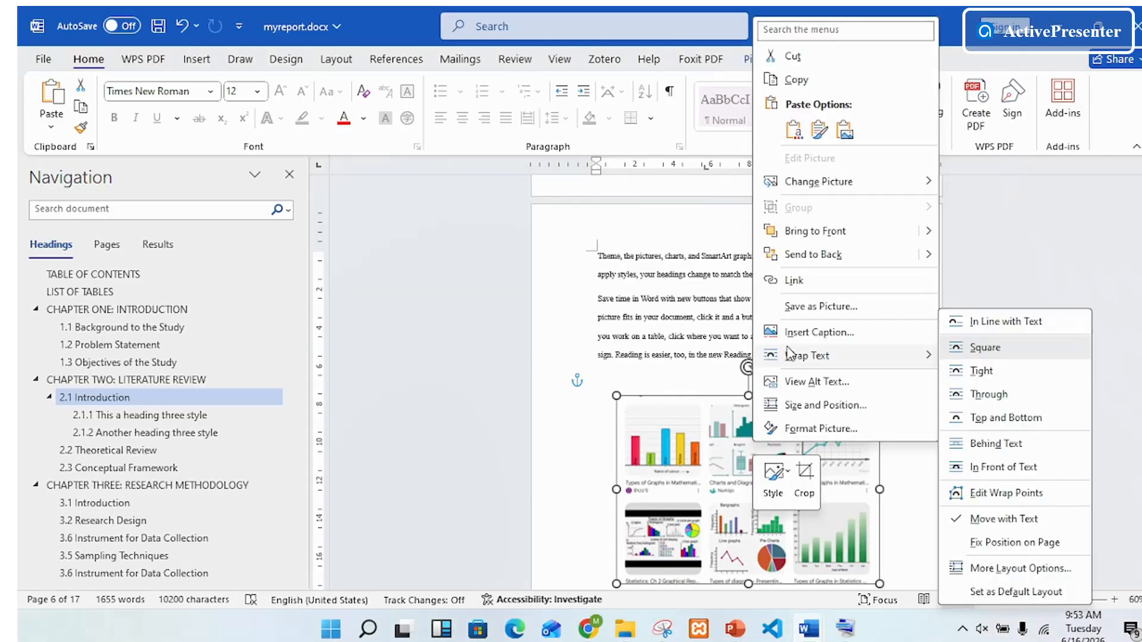
left_click(841, 333)
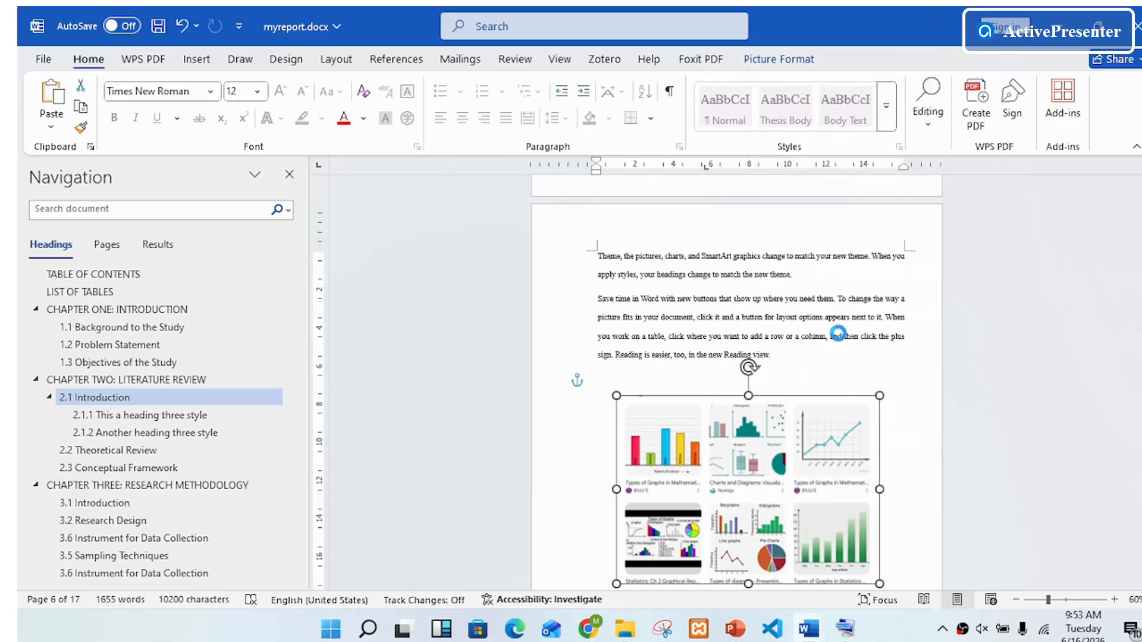
left_click_drag(588, 220, 542, 193)
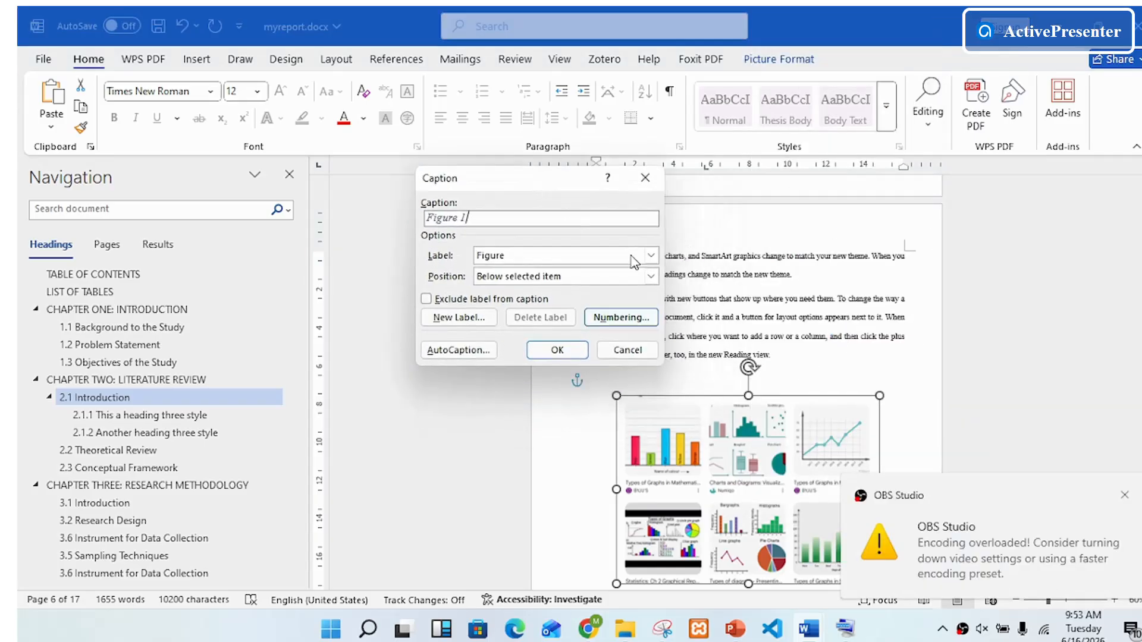
left_click(1123, 494)
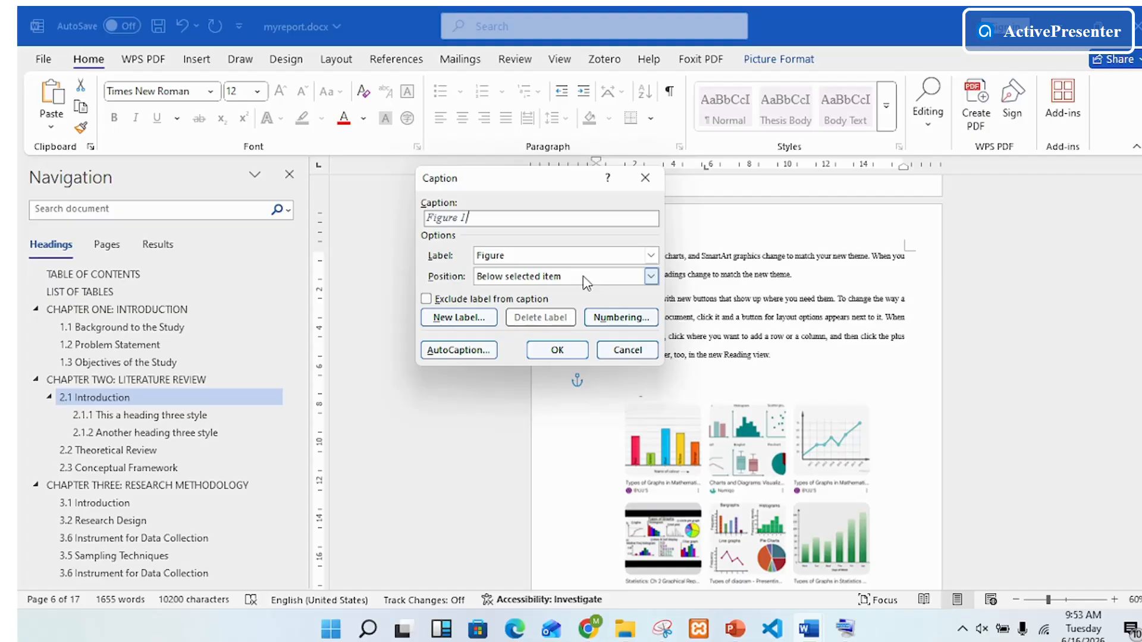
left_click(651, 279)
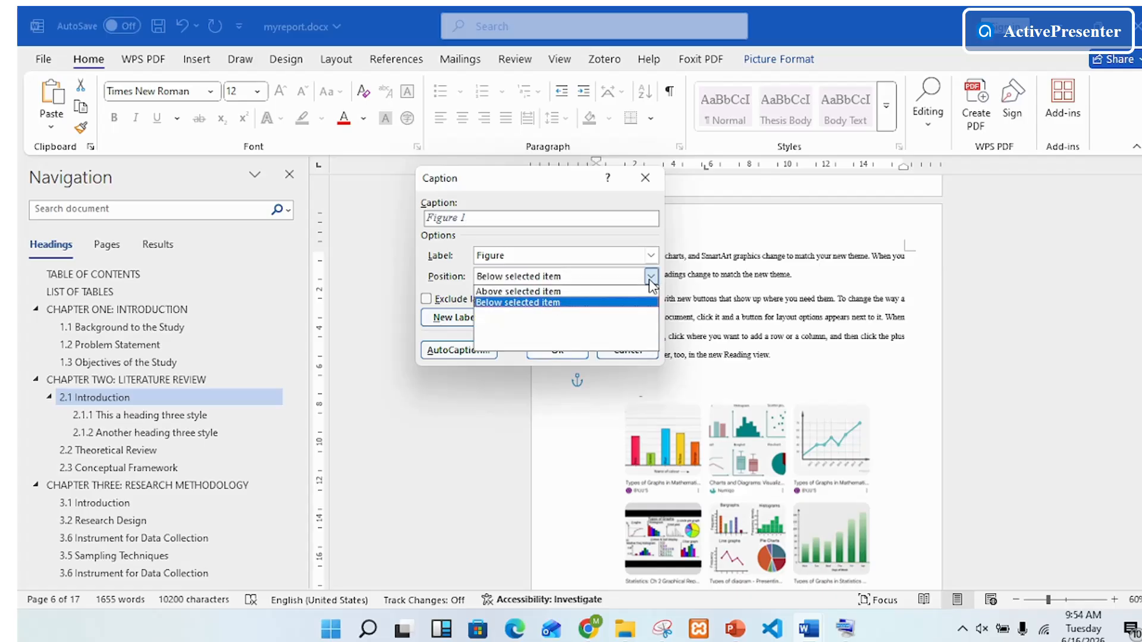
left_click(650, 279)
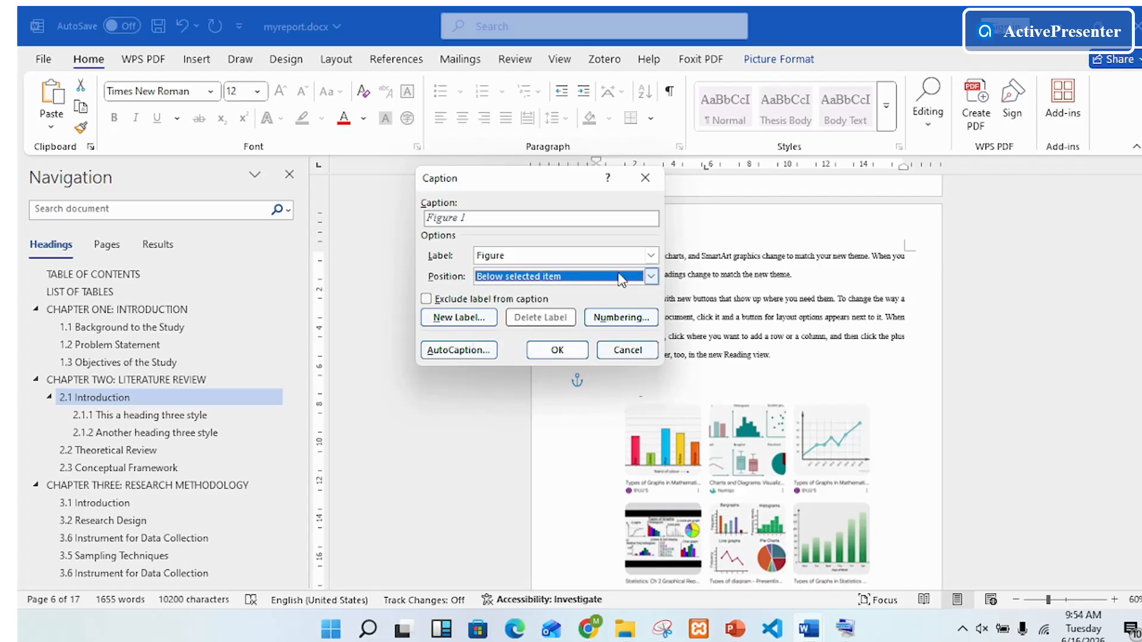
Step: Complete the picture's caption as "Figure 1: Charts from a Web Page" and insert it
left_click(515, 222)
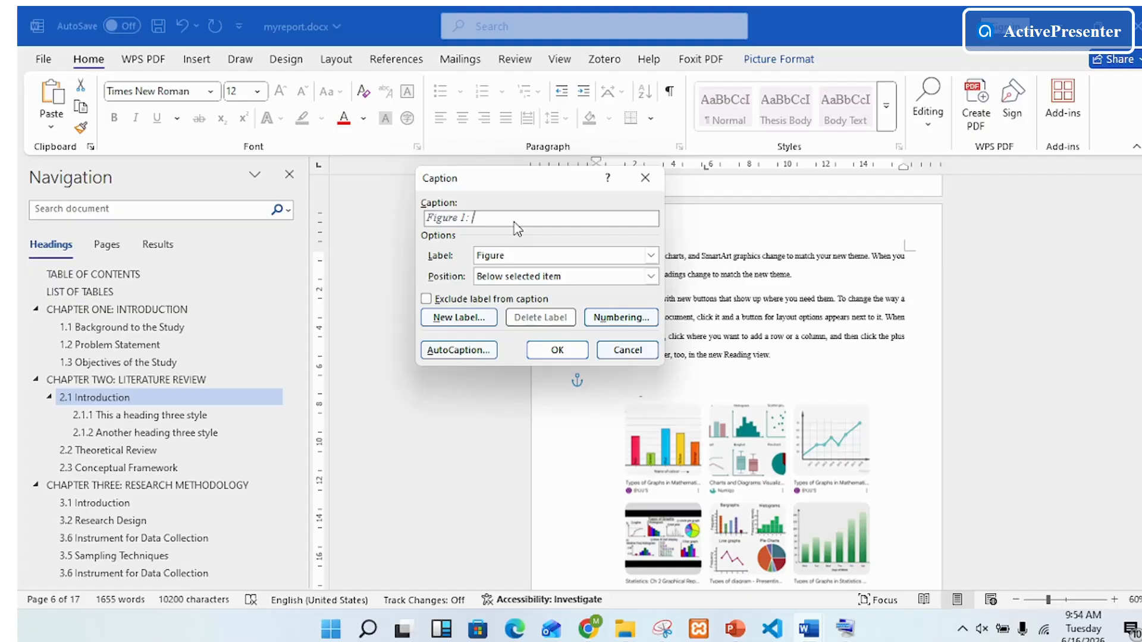
type(": Charts from a Web Page")
left_click(557, 349)
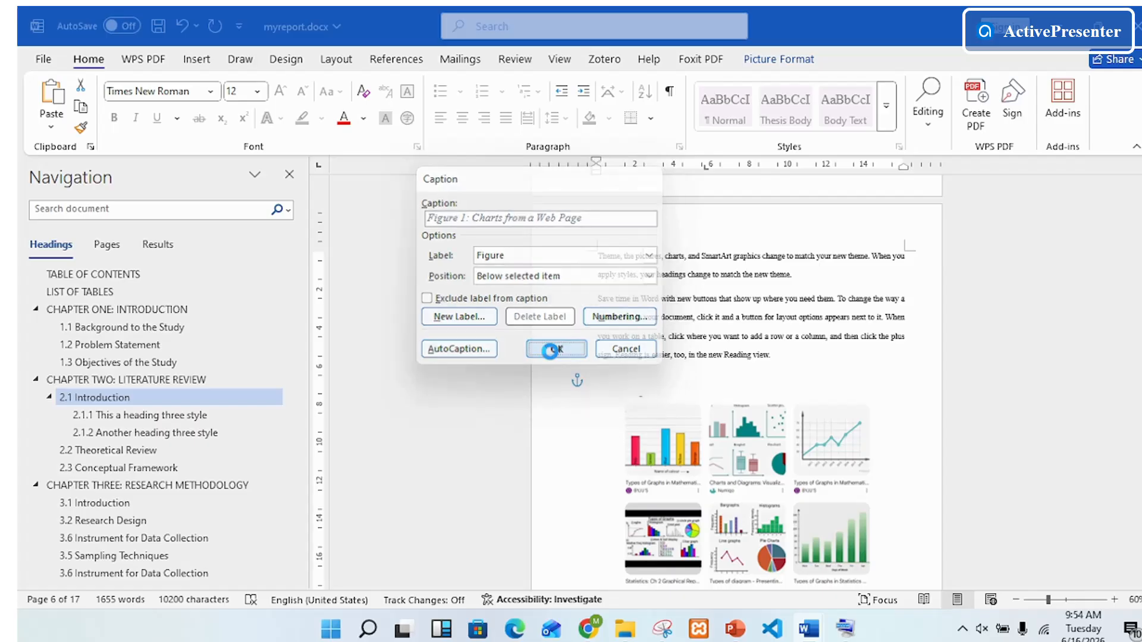
Step: Narrow and reposition the Figure 1 caption box beneath the six-chart picture, and set its text to size 12
scroll(892, 386, "down", 3)
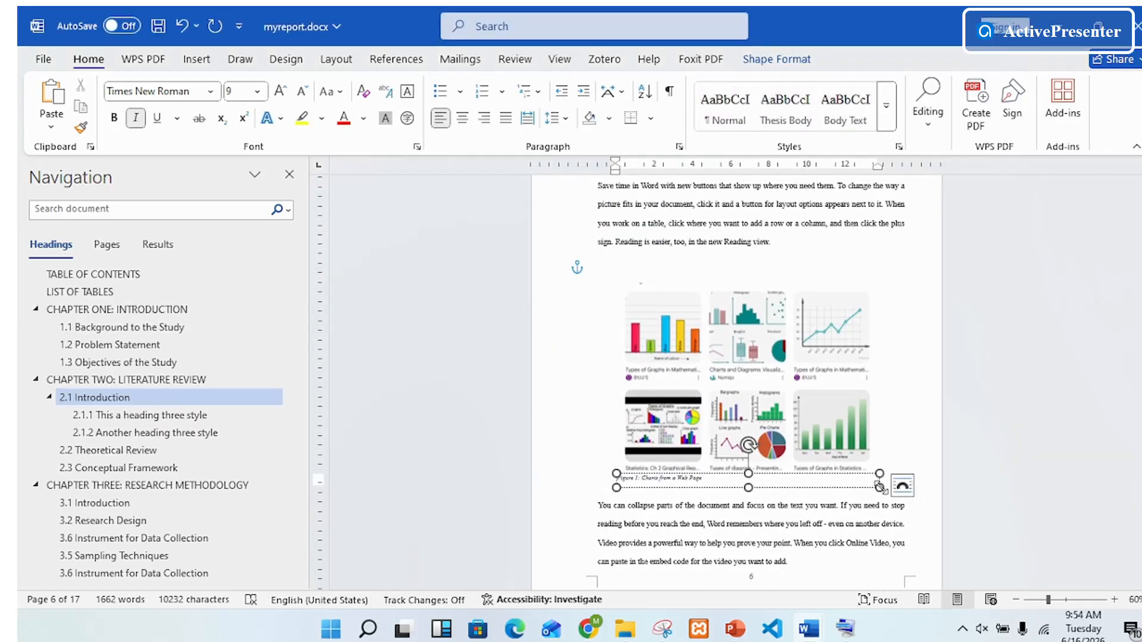
left_click_drag(879, 487, 819, 475)
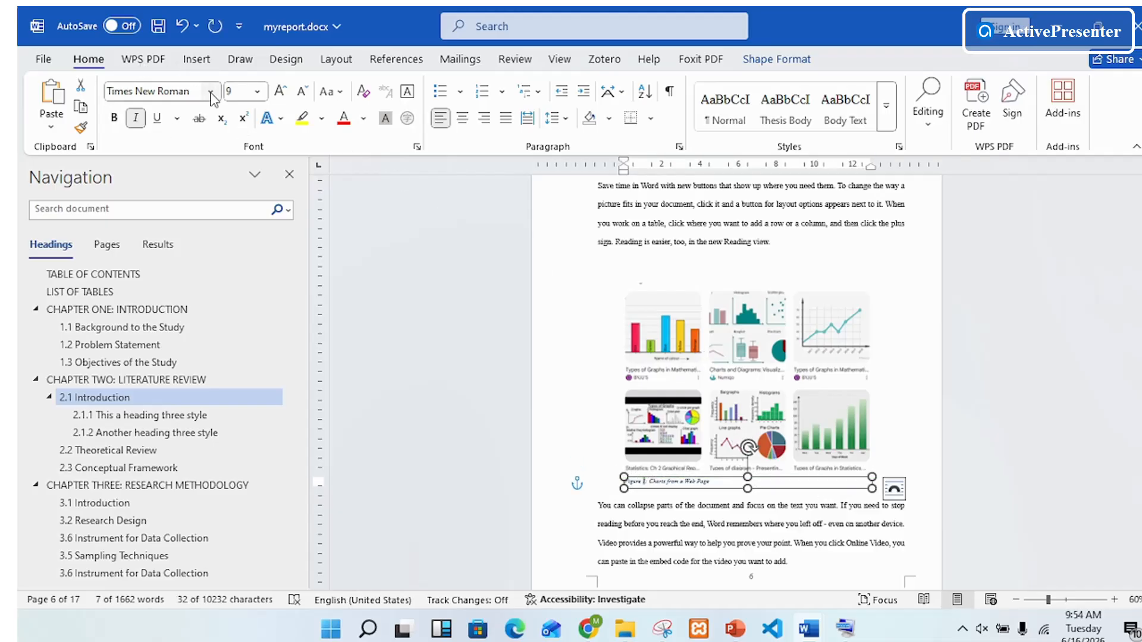
left_click(257, 94)
left_click(239, 189)
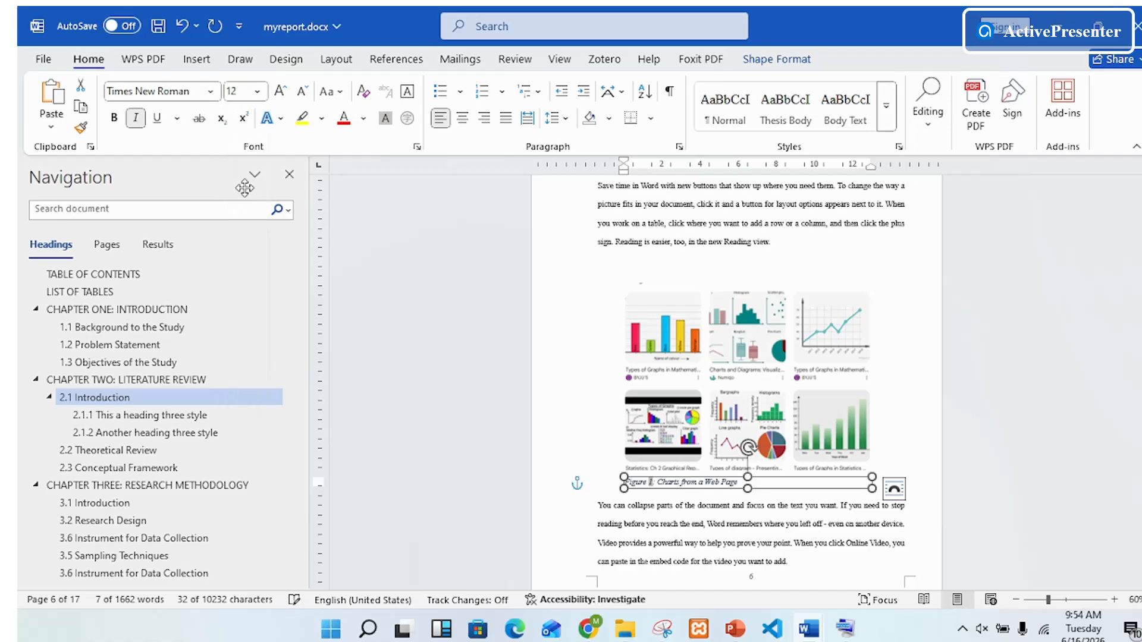
left_click(895, 508)
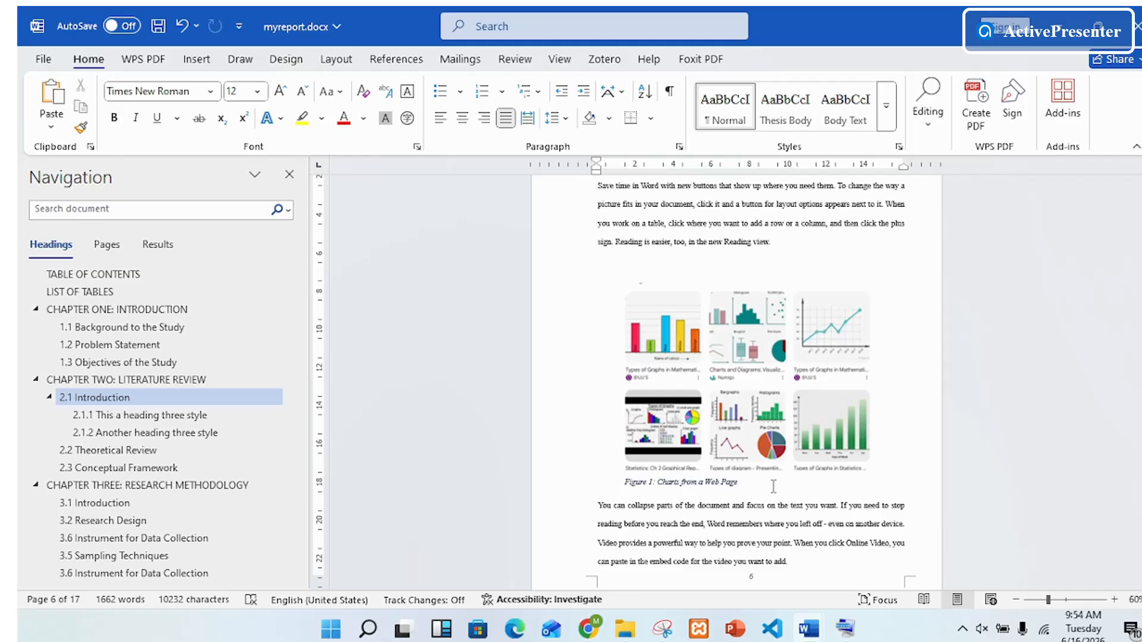
Step: Insert the caption "Figure 2: Grouping separate images" below the grouped bar and line charts
scroll(773, 486, "down", 5)
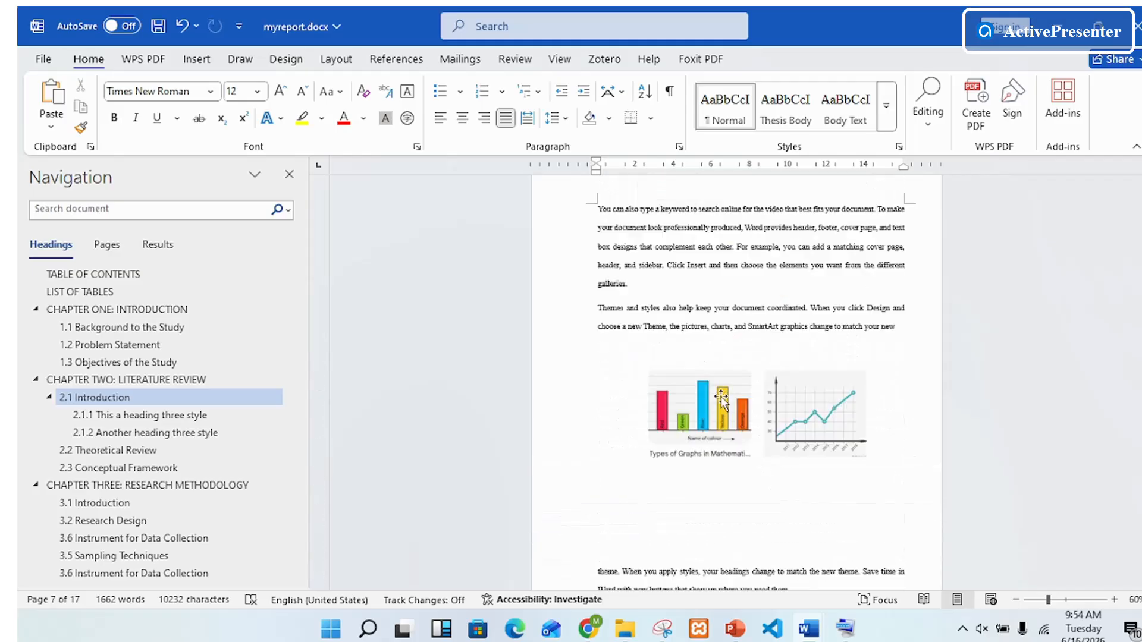
right_click(723, 401)
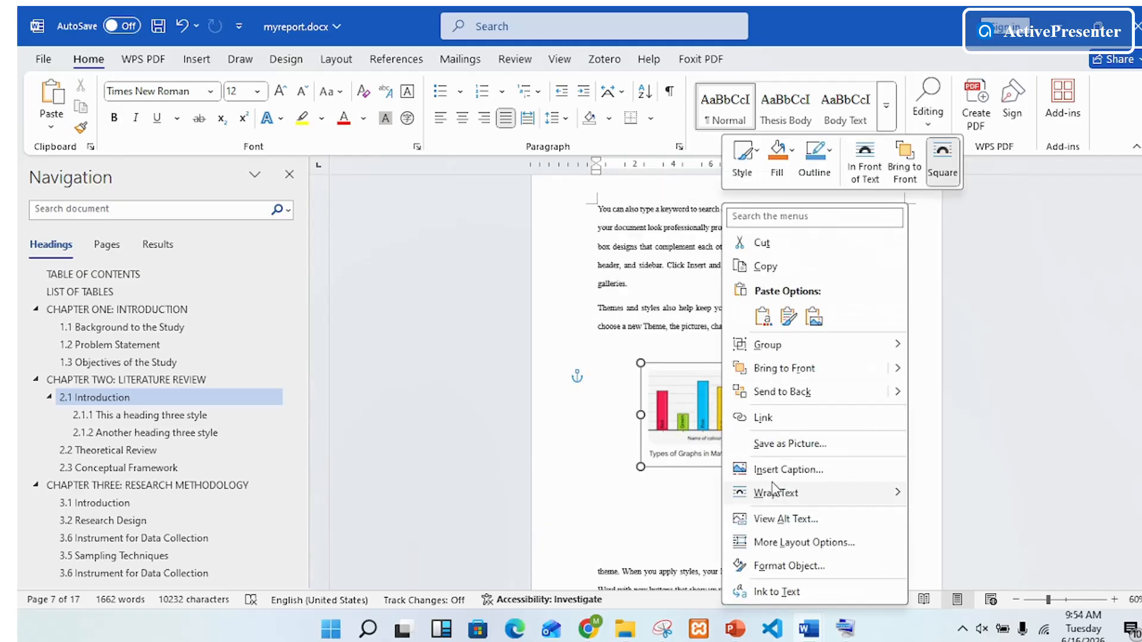
mouse_move(776, 491)
left_click(786, 469)
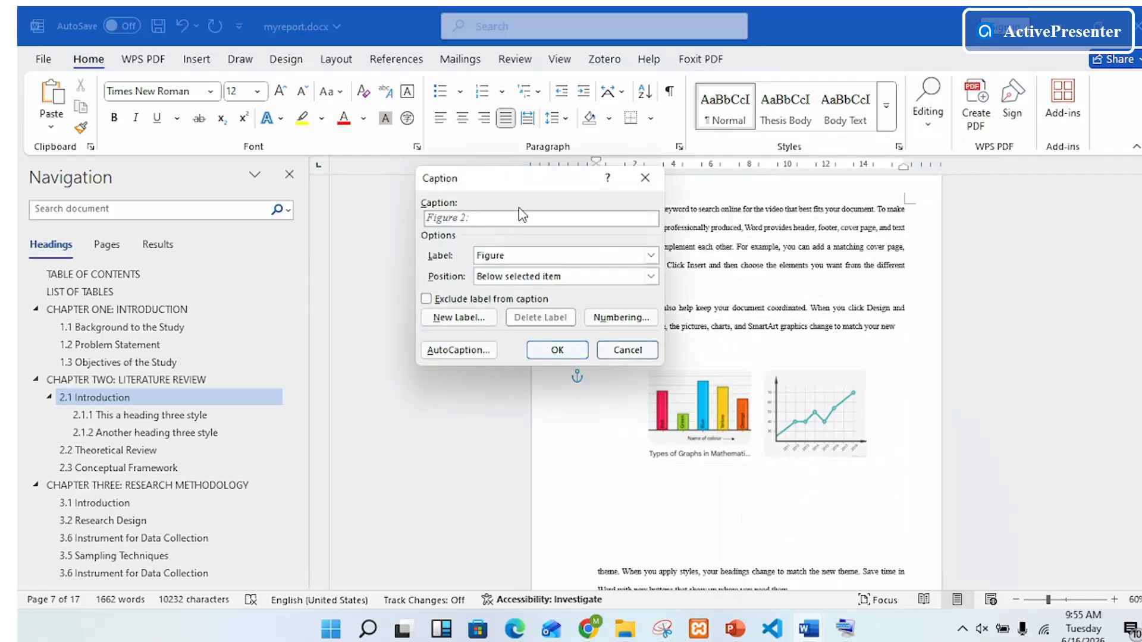
type(": Grouping se")
key("BackSpace")
key("BackSpace")
left_click(558, 350)
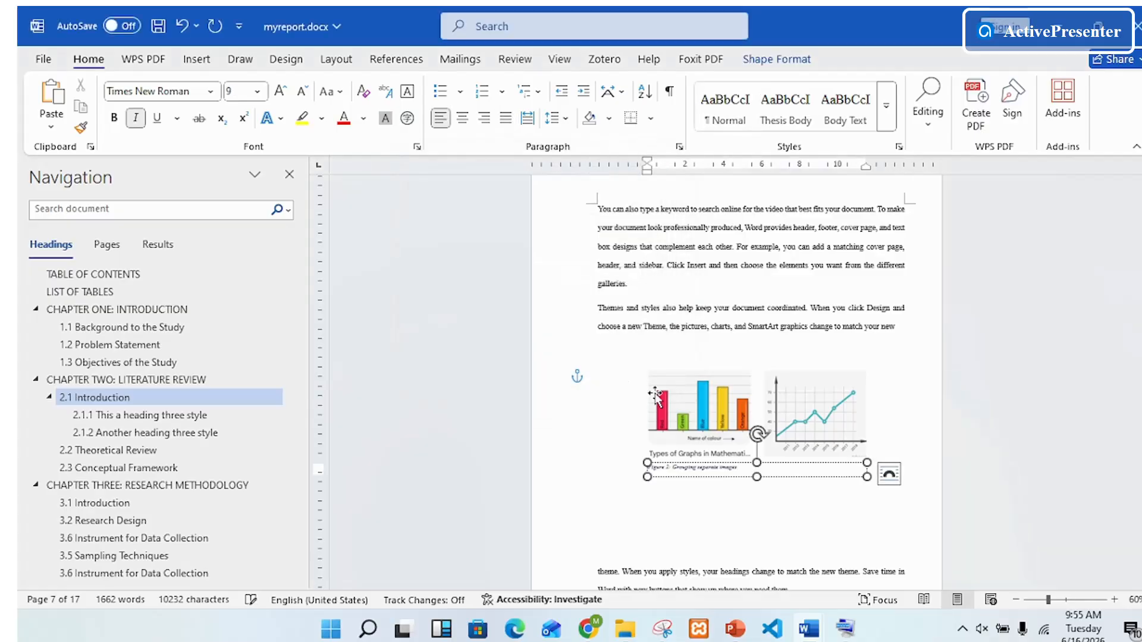
Step: Set the Figure 2 caption text to font size 12
left_click(744, 463)
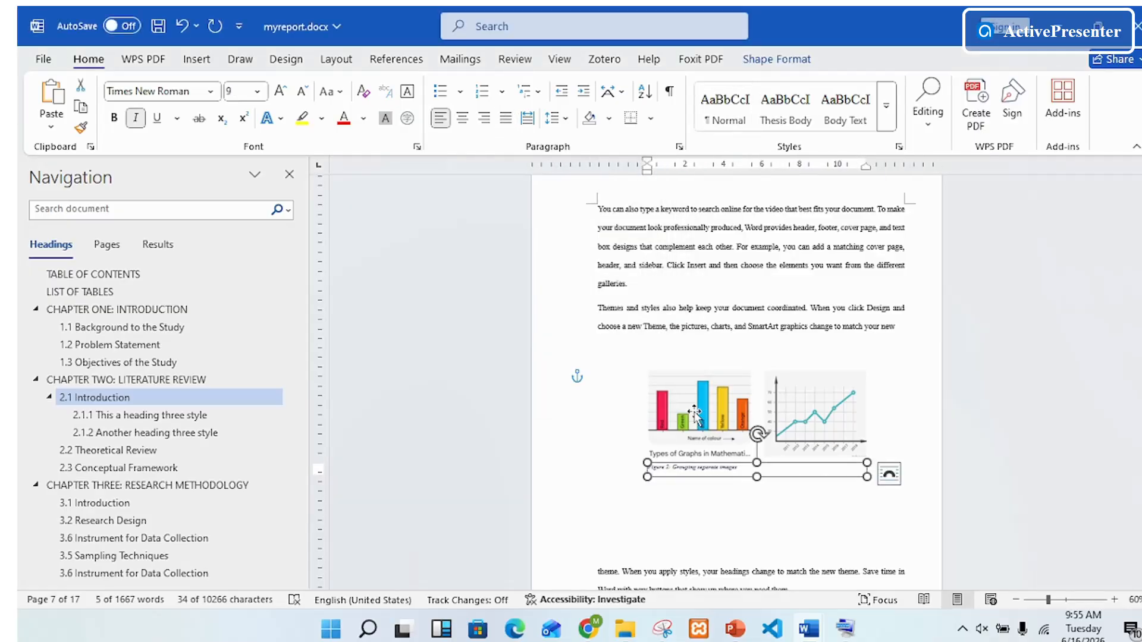
left_click(257, 93)
left_click(245, 191)
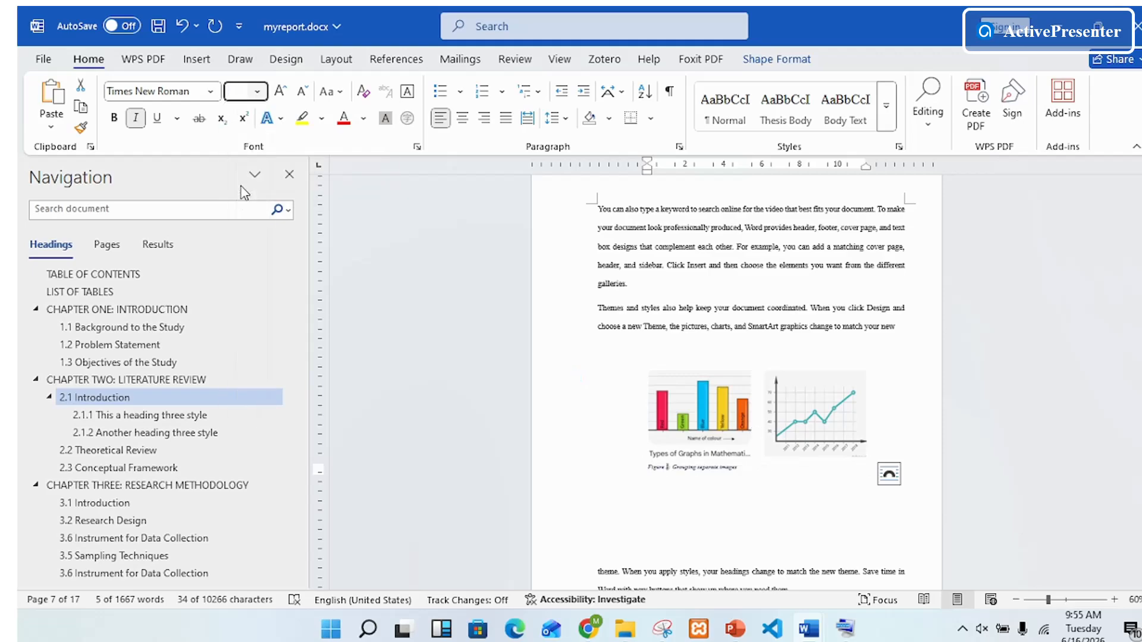
left_click(674, 518)
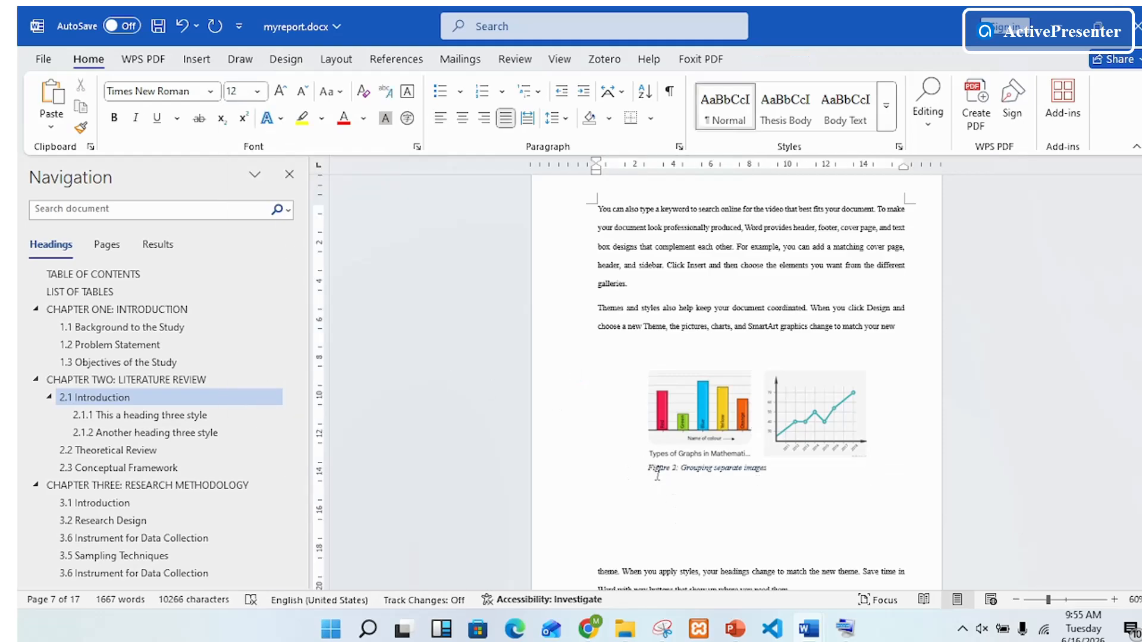
Step: Add blank lines below the List of Tables entries until the insertion point moves onto a new page before Chapter One
scroll(738, 474, "up", 20)
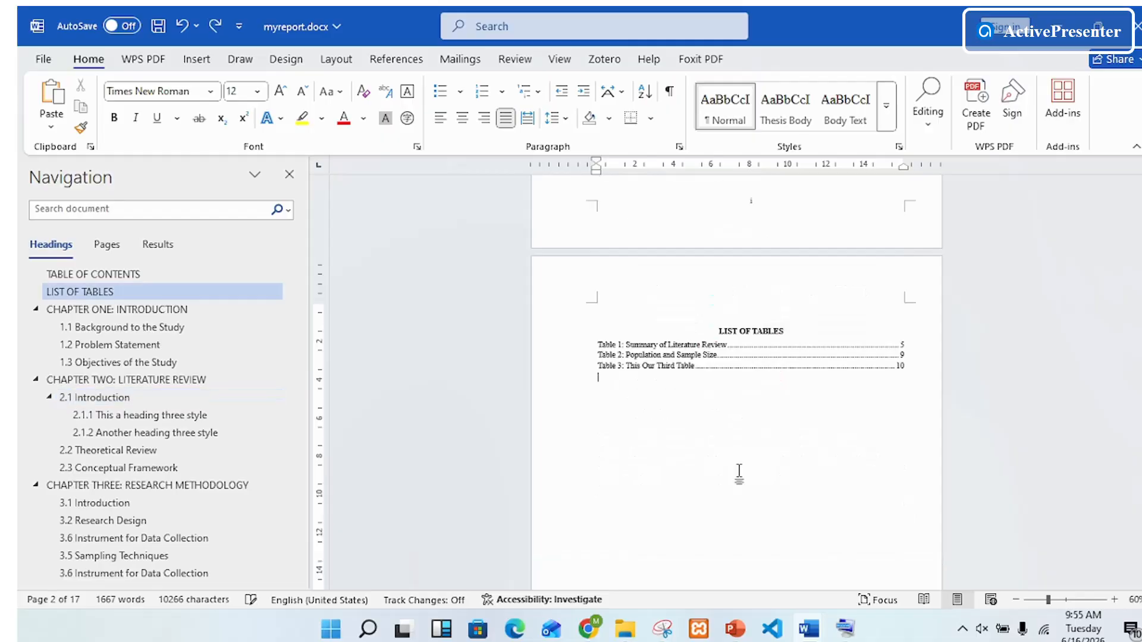
double_click(740, 474)
left_click(739, 474)
double_click(740, 474)
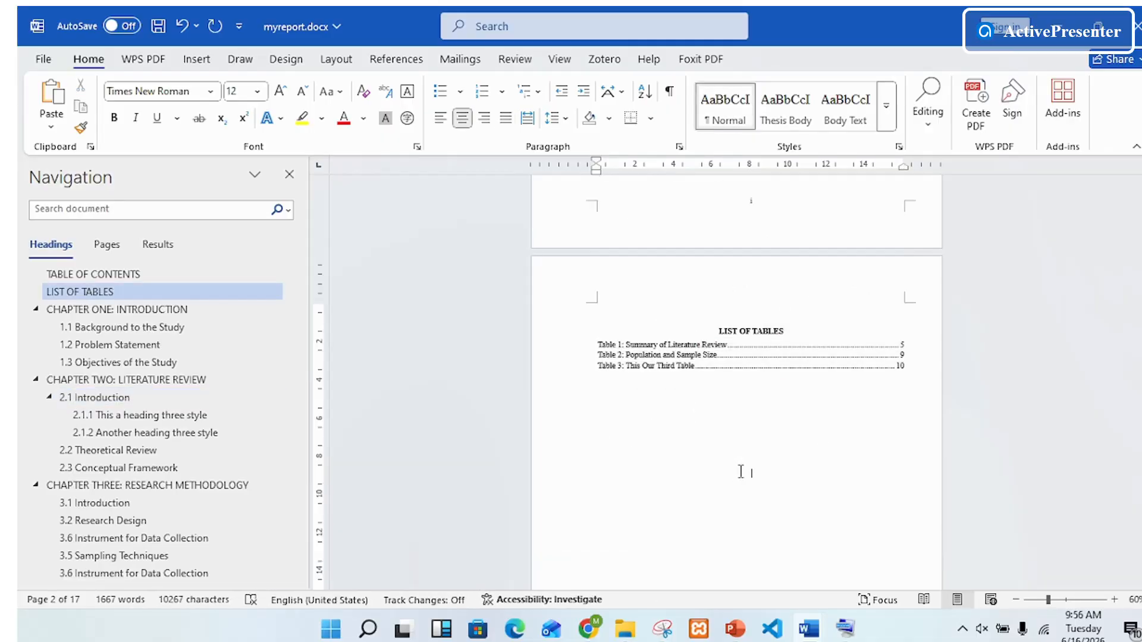
key("Return")
key("Return")
key("Return")
key("Return")
key("Return")
key("Return")
key("Return")
key("Return")
key("Return")
key("Return")
key("Return")
key("Return")
key("Return")
key("Return")
key("Return")
key("Return")
key("Return")
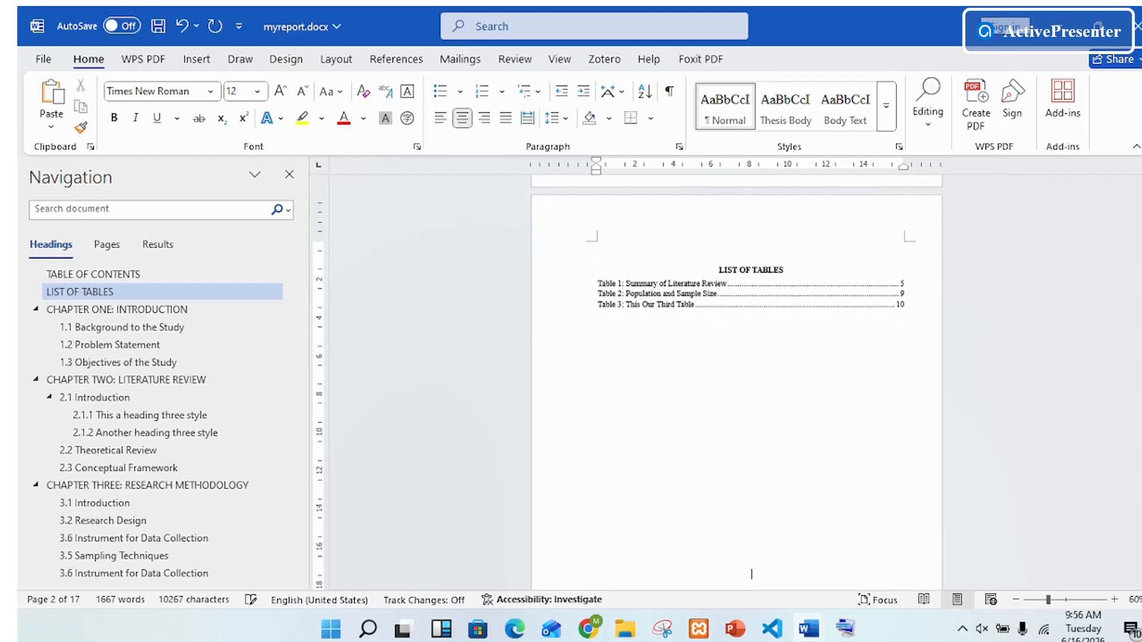
key("Return")
key("Return")
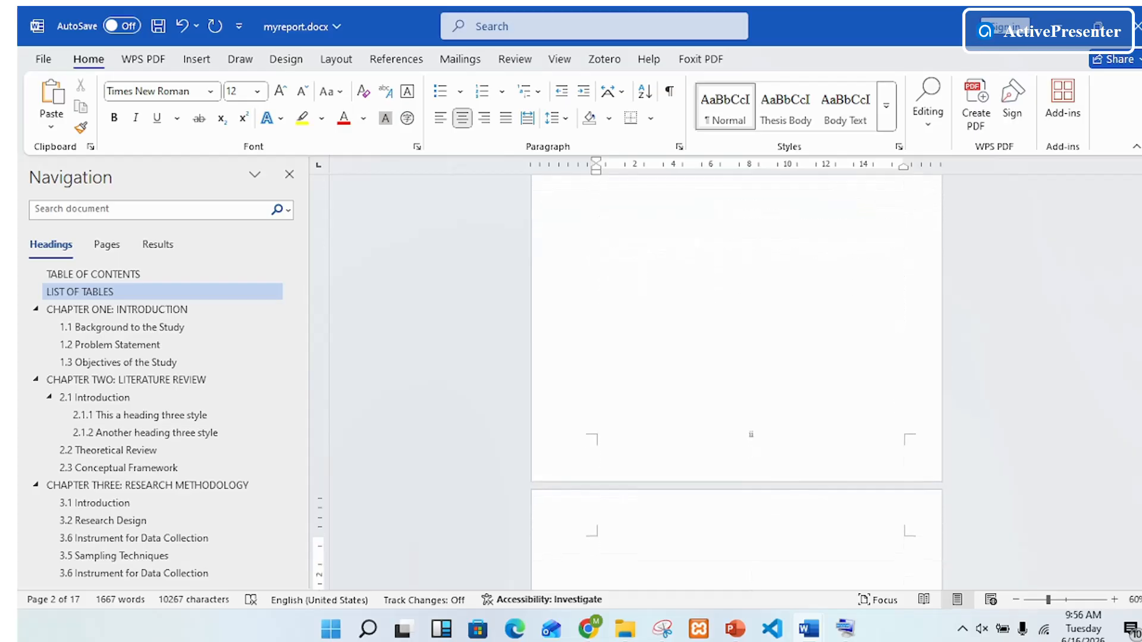
scroll(799, 350, "down", 12)
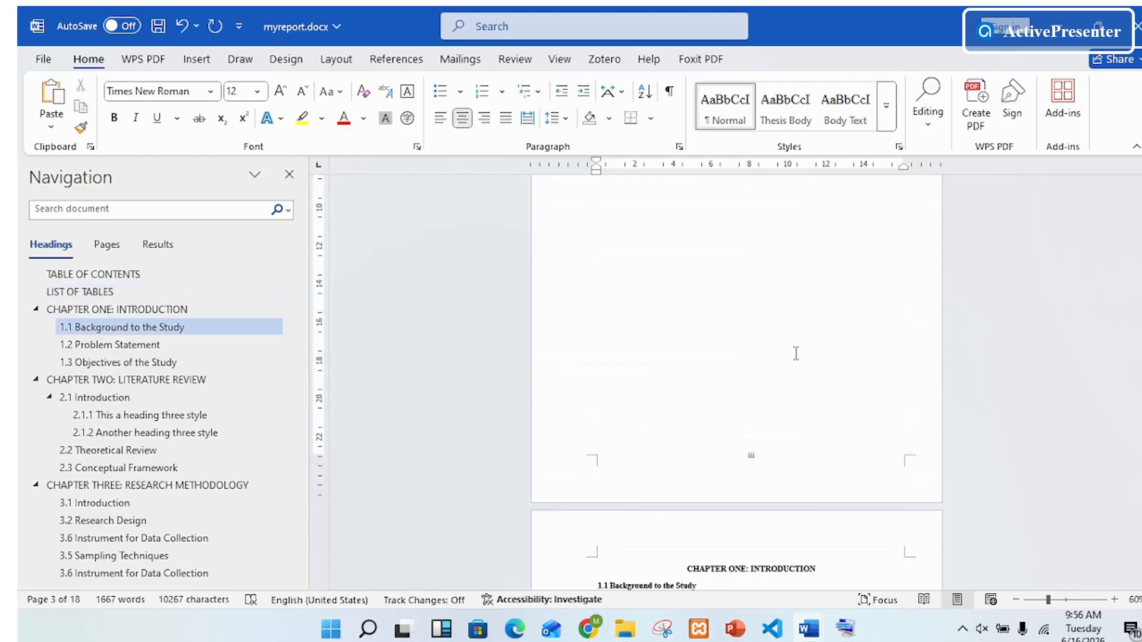
scroll(788, 377, "up", 6)
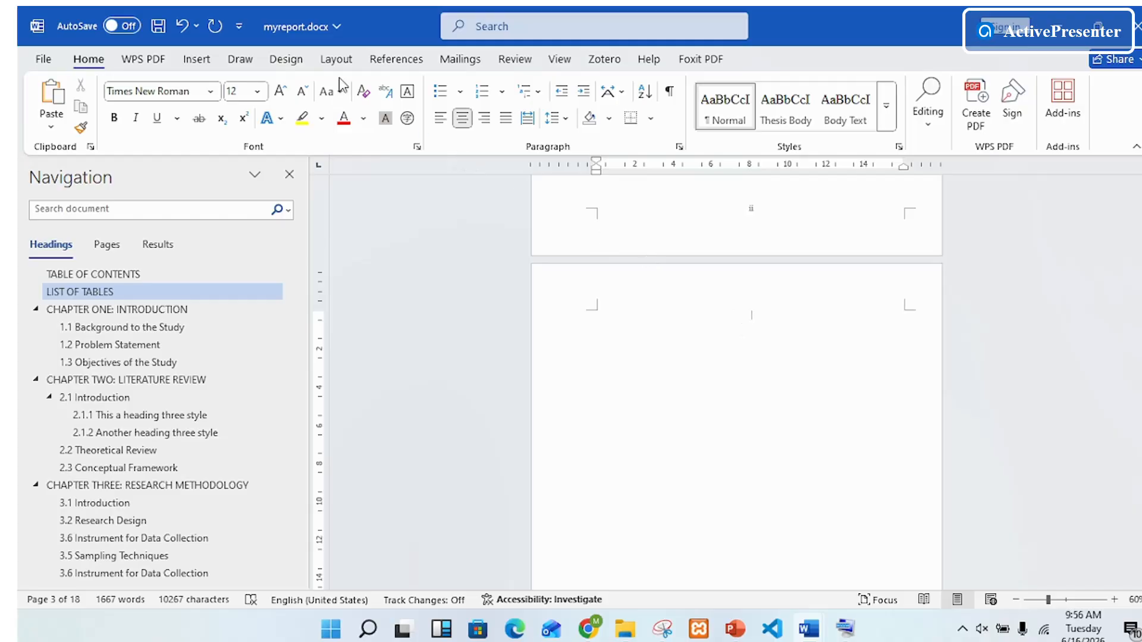
Step: Insert a table of figures on the new page, using the Figure caption label with right-aligned page numbers and a dotted leader
left_click(394, 58)
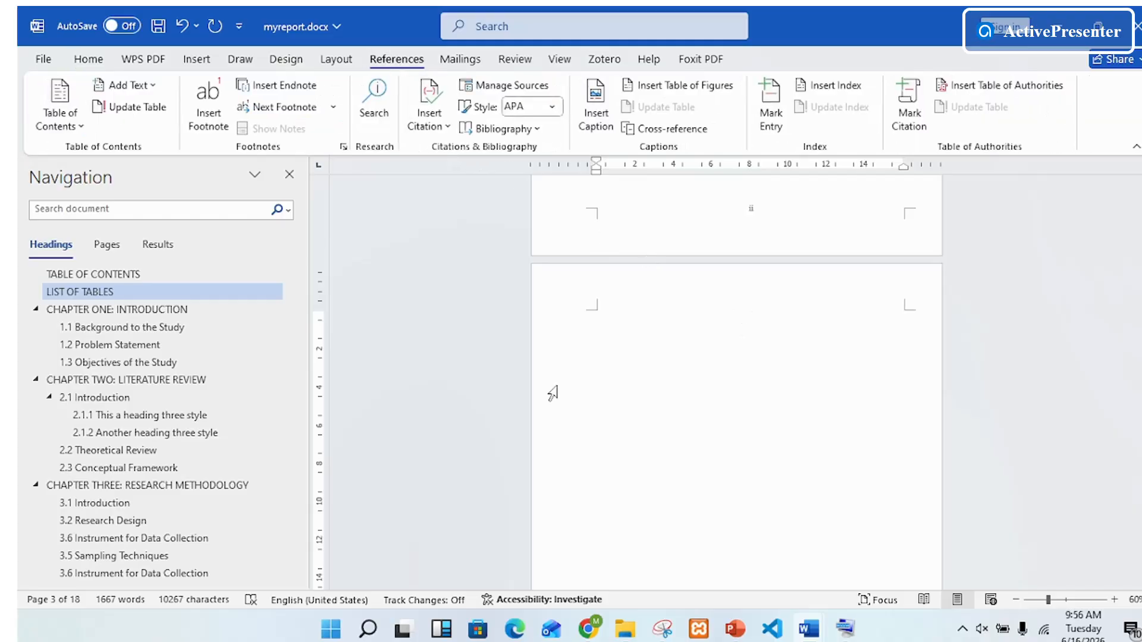
left_click(682, 85)
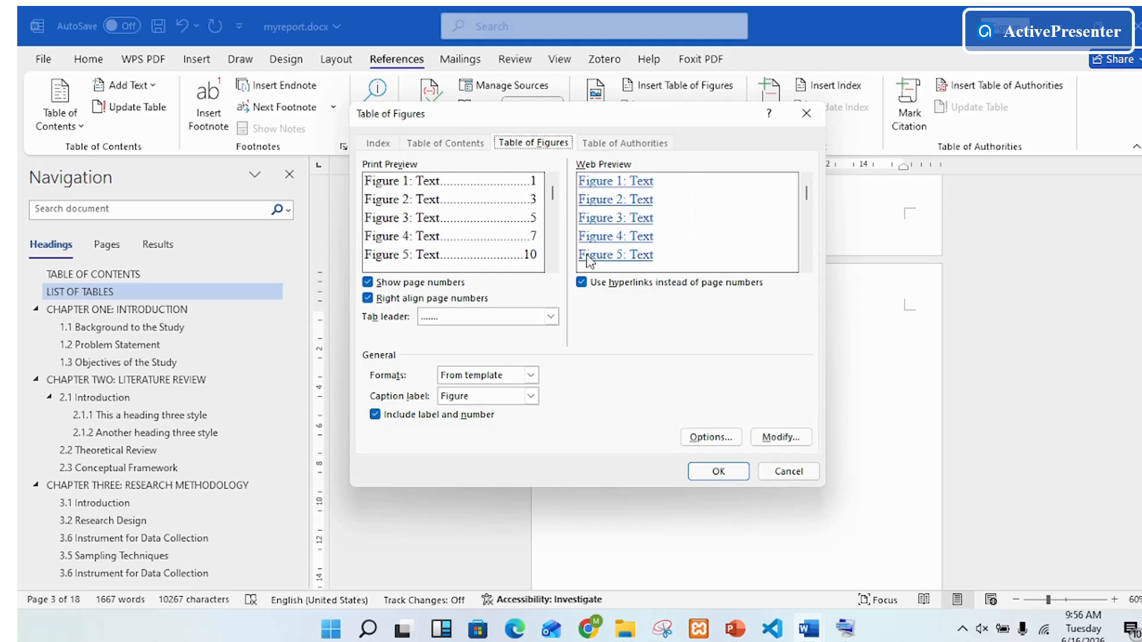
left_click(731, 475)
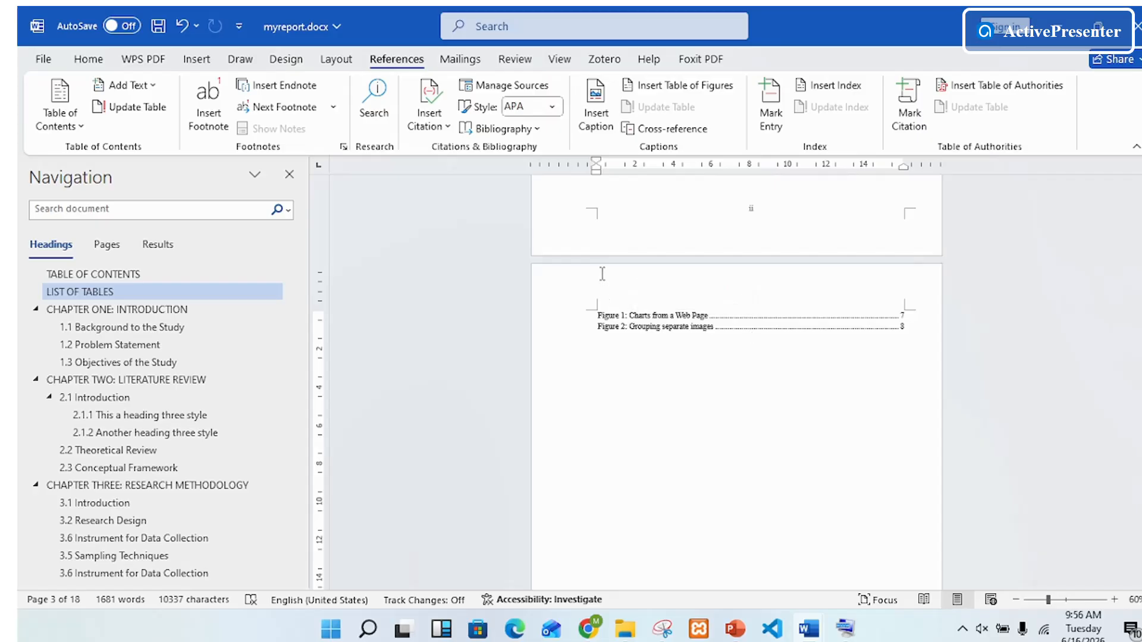
Step: Add a centred line above the table of figures with the title "List of Figure"
left_click(675, 194)
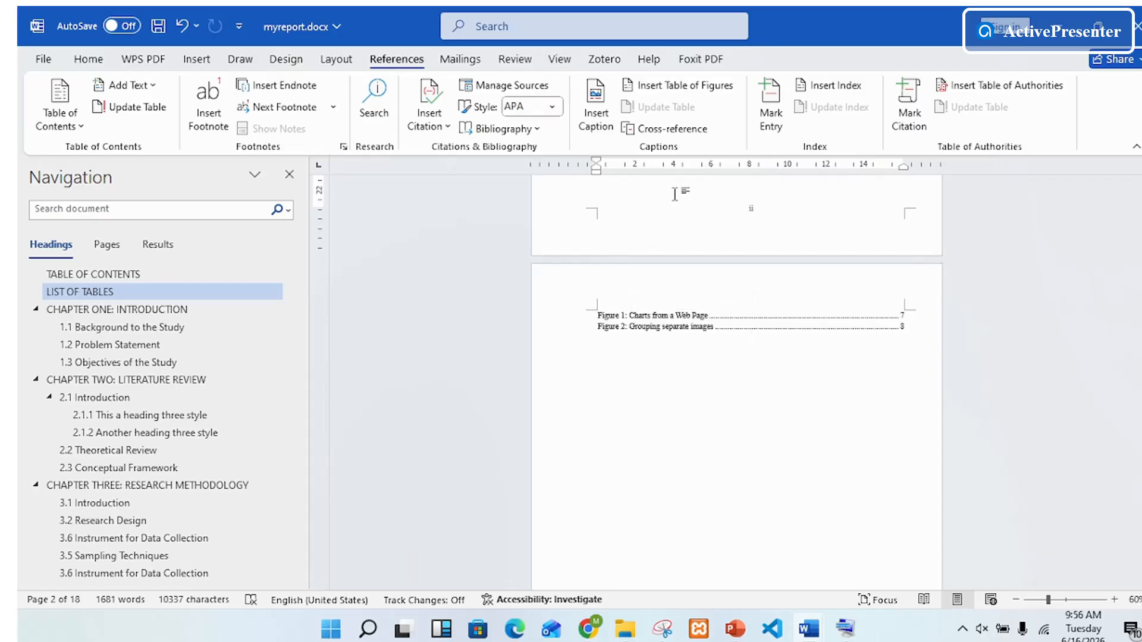
key("Return")
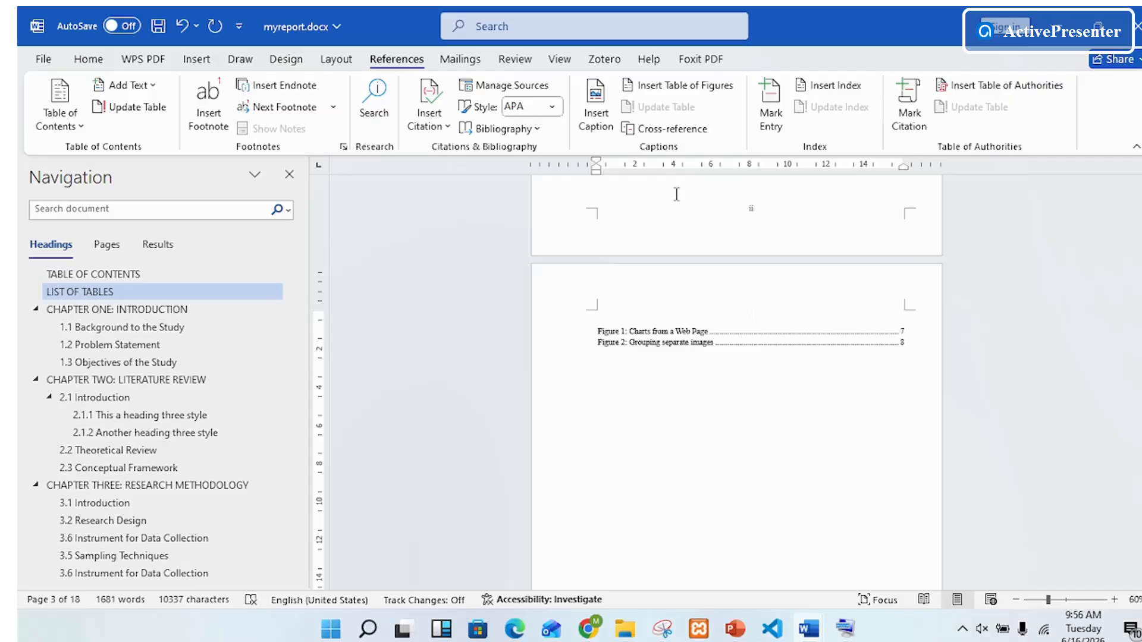
type("List of Figure")
Step: Convert the title above the table of figures to uppercase and correct it to read "LIST OF FIGURES"
left_click(531, 320)
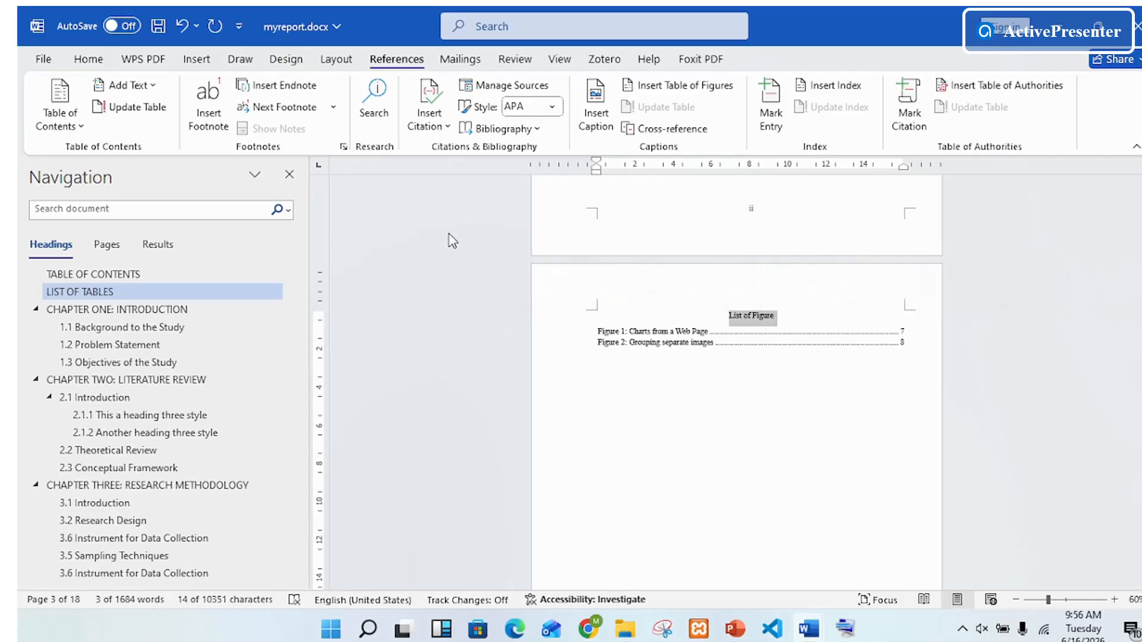
left_click(1114, 599)
left_click(1114, 600)
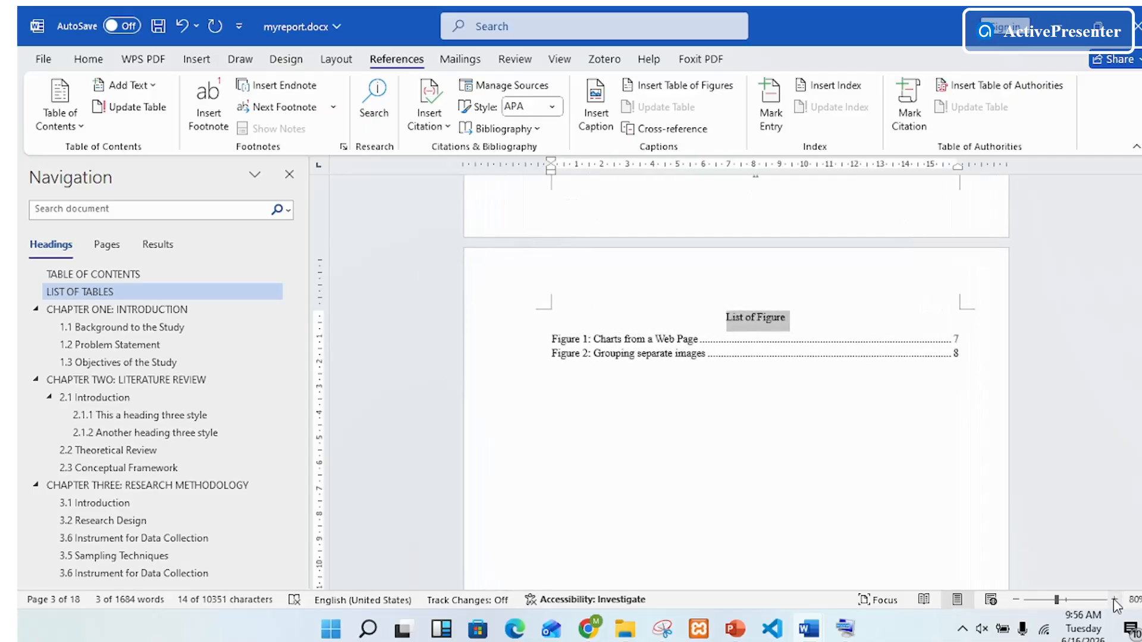
left_click(1113, 600)
left_click(1113, 600)
left_click(1114, 599)
left_click(1114, 599)
left_click(1113, 599)
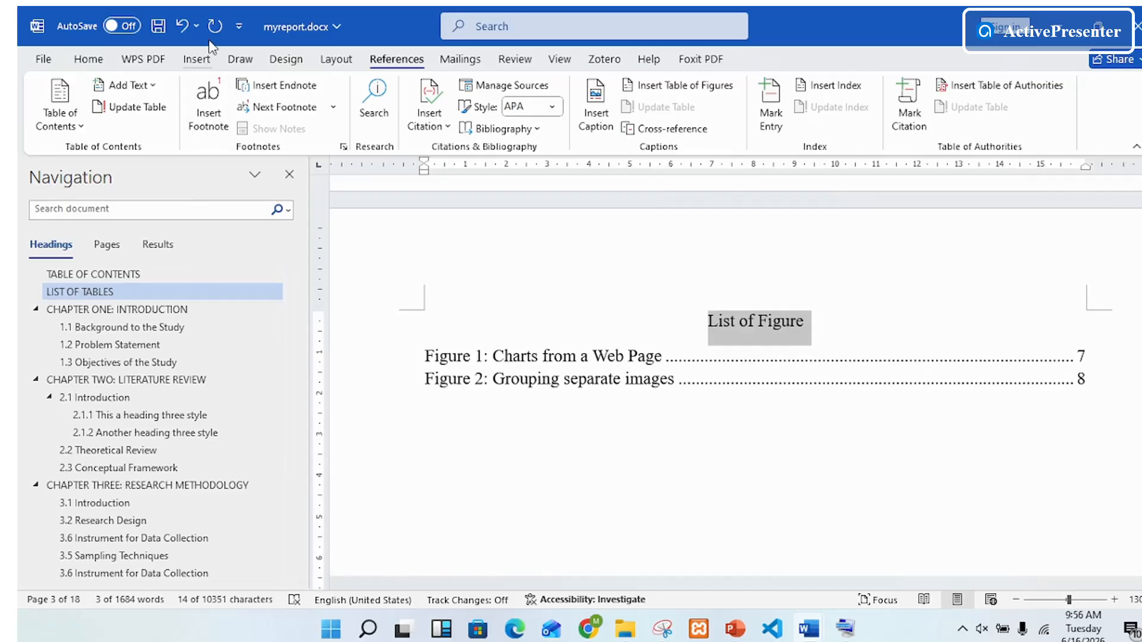
left_click(90, 59)
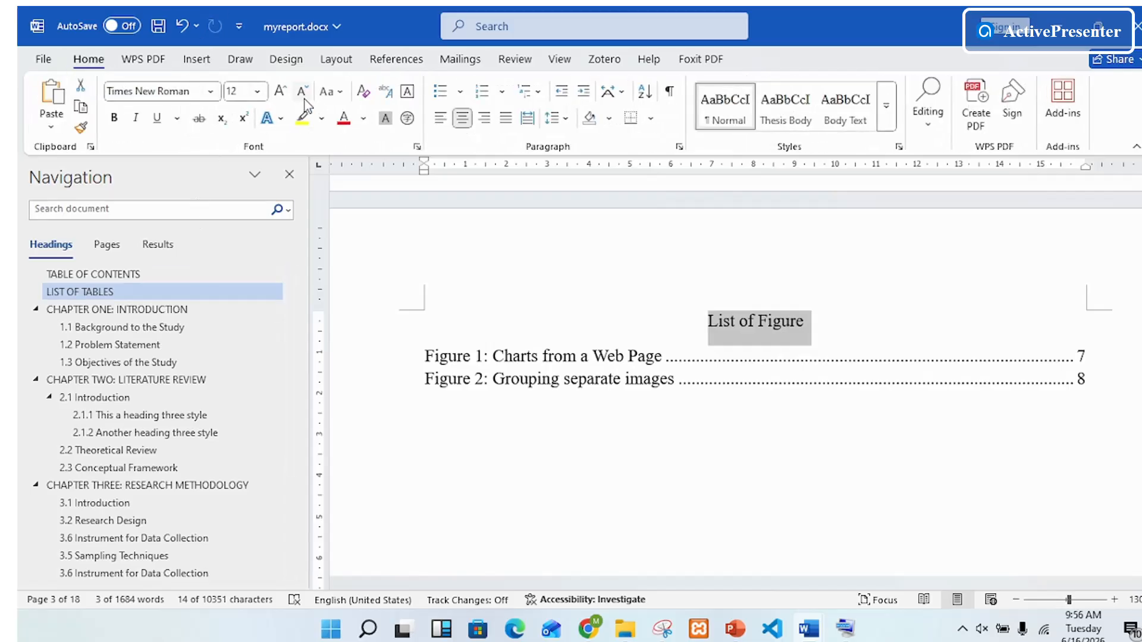
left_click(334, 94)
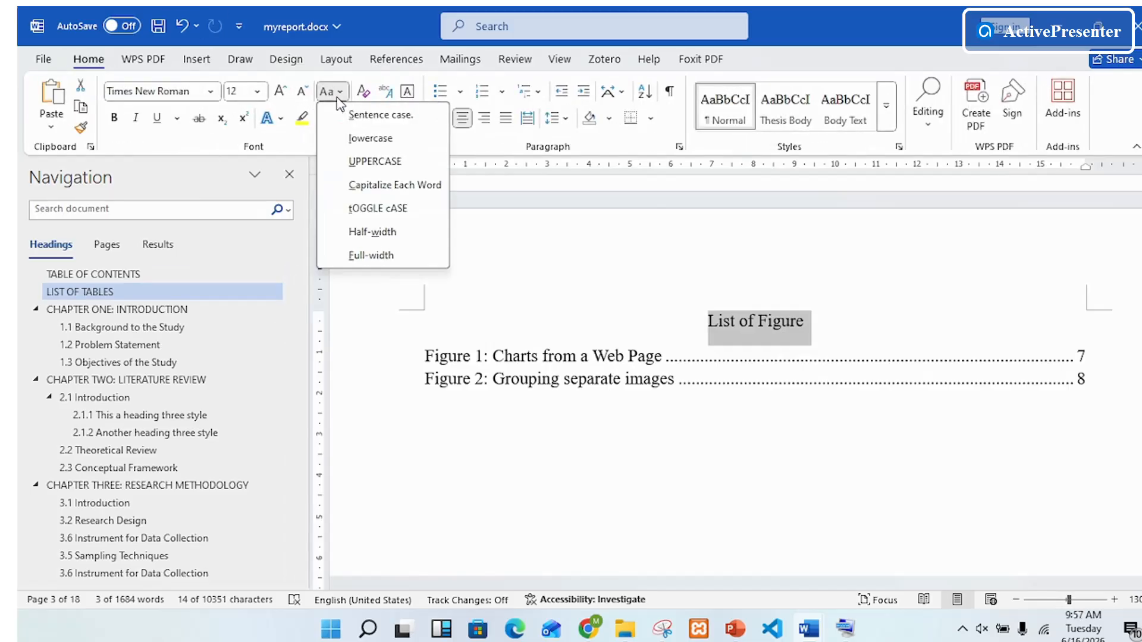
left_click(369, 160)
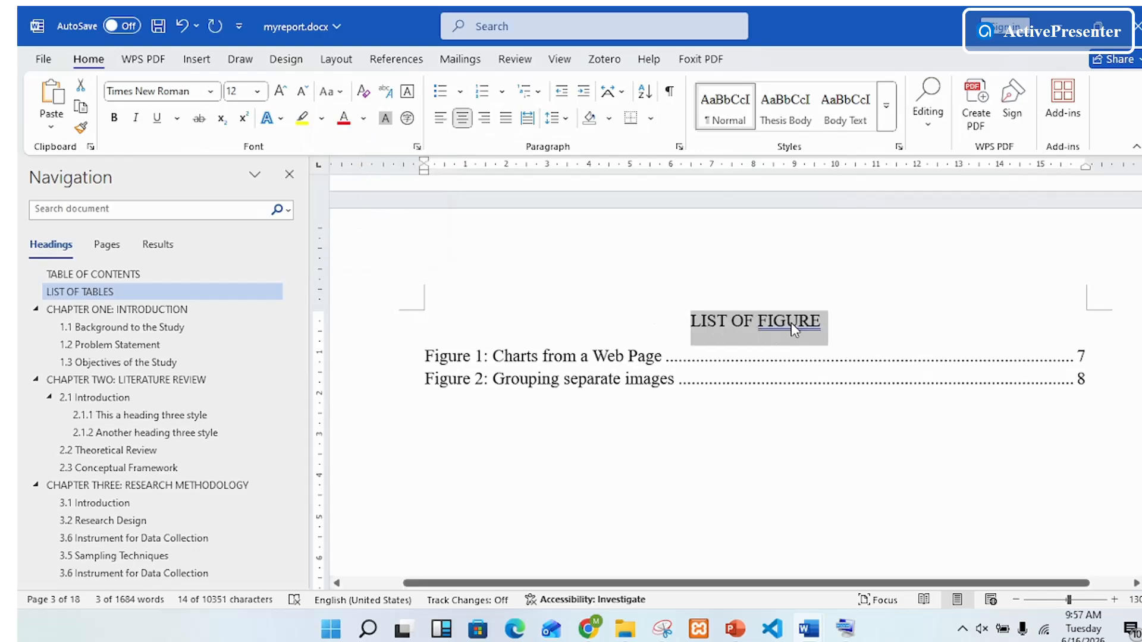
left_click(831, 320)
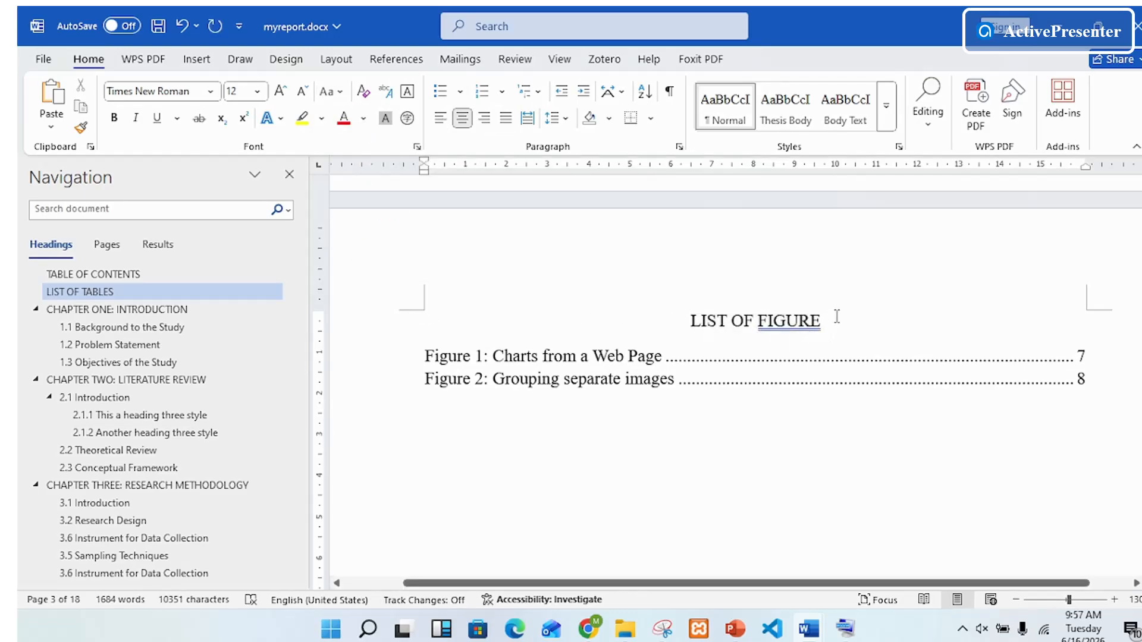
type("S")
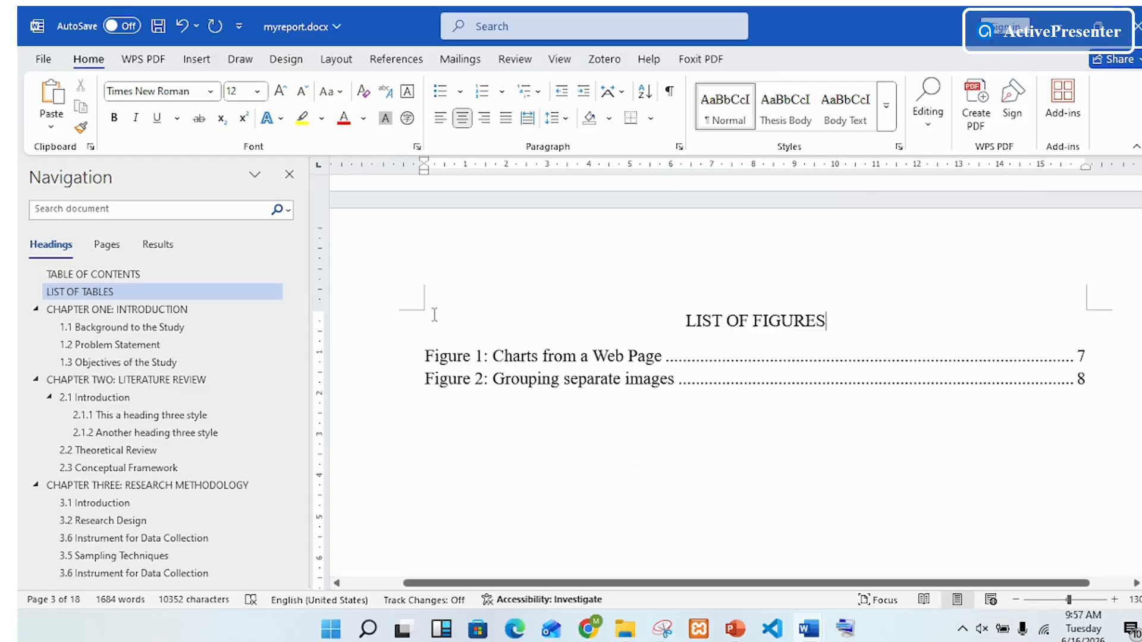
Step: Apply the Heading 1 style to the "LIST OF FIGURES" title
left_click(386, 324)
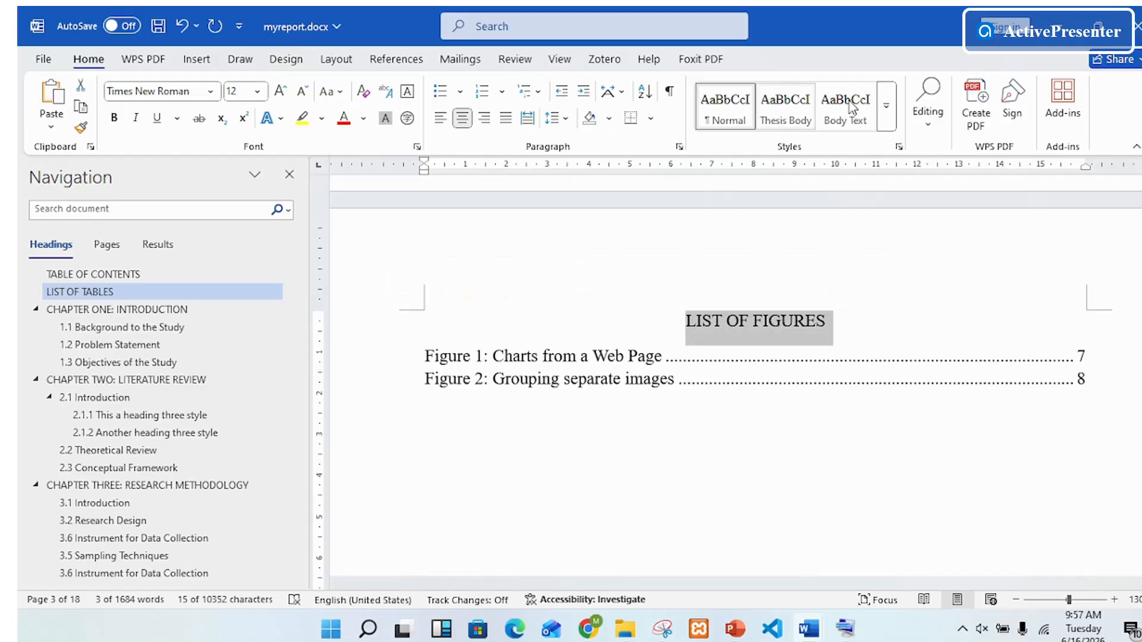
left_click(885, 105)
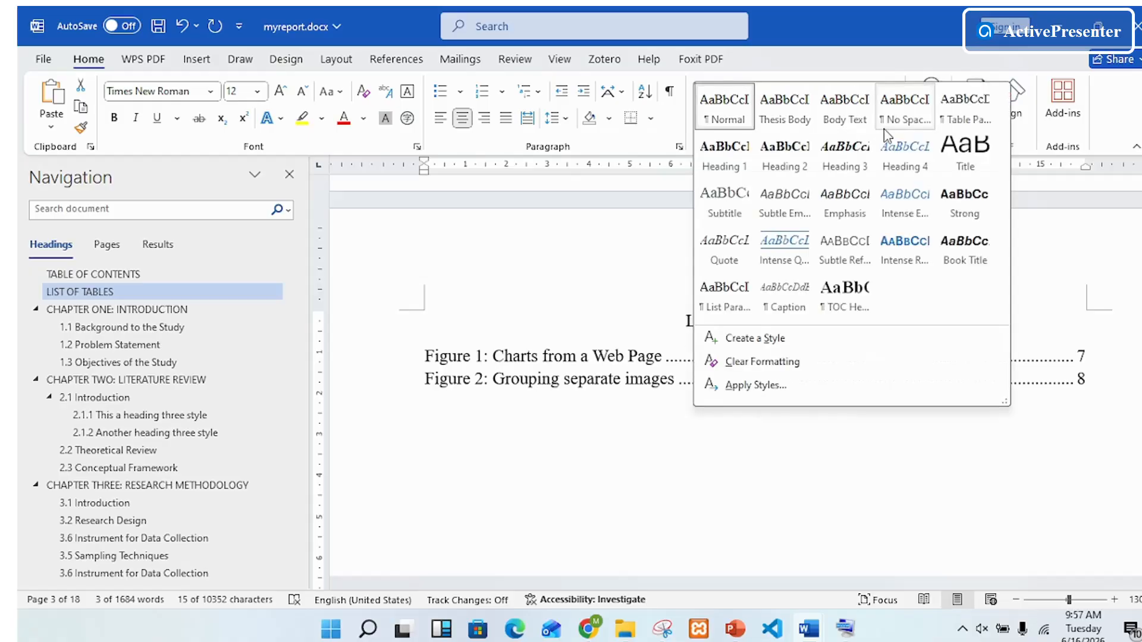
left_click(724, 156)
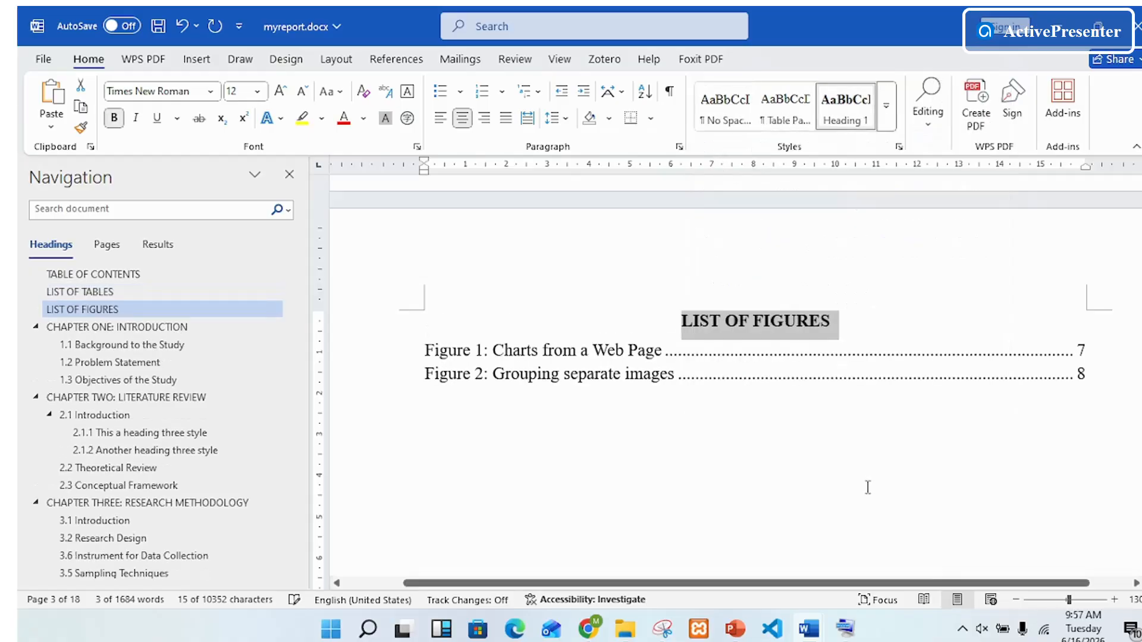
scroll(868, 432, "up", 3)
left_click(834, 474)
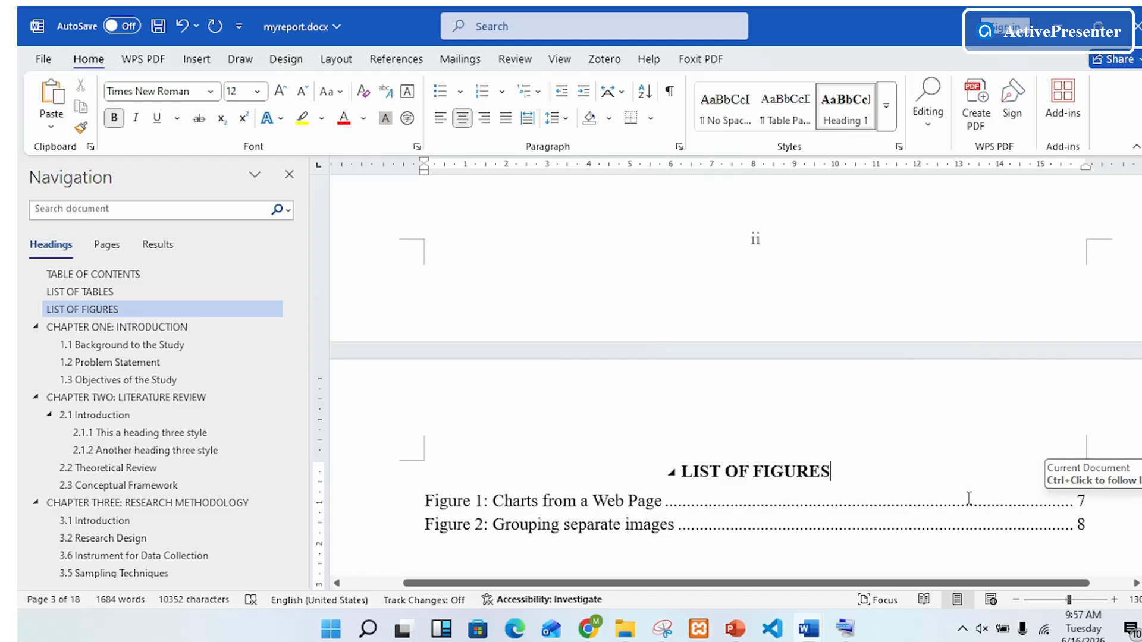
Step: Look through the pages following the List of Figures, examining the page numbering and layout of Chapters One and Two
scroll(973, 523, "down", 3)
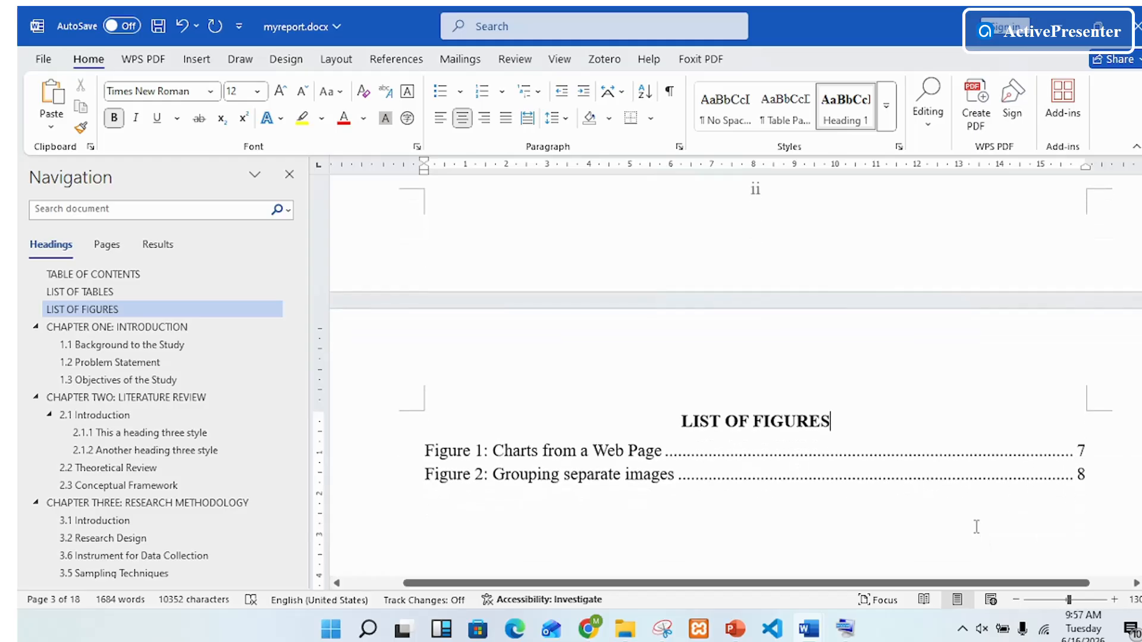
scroll(944, 469, "down", 10)
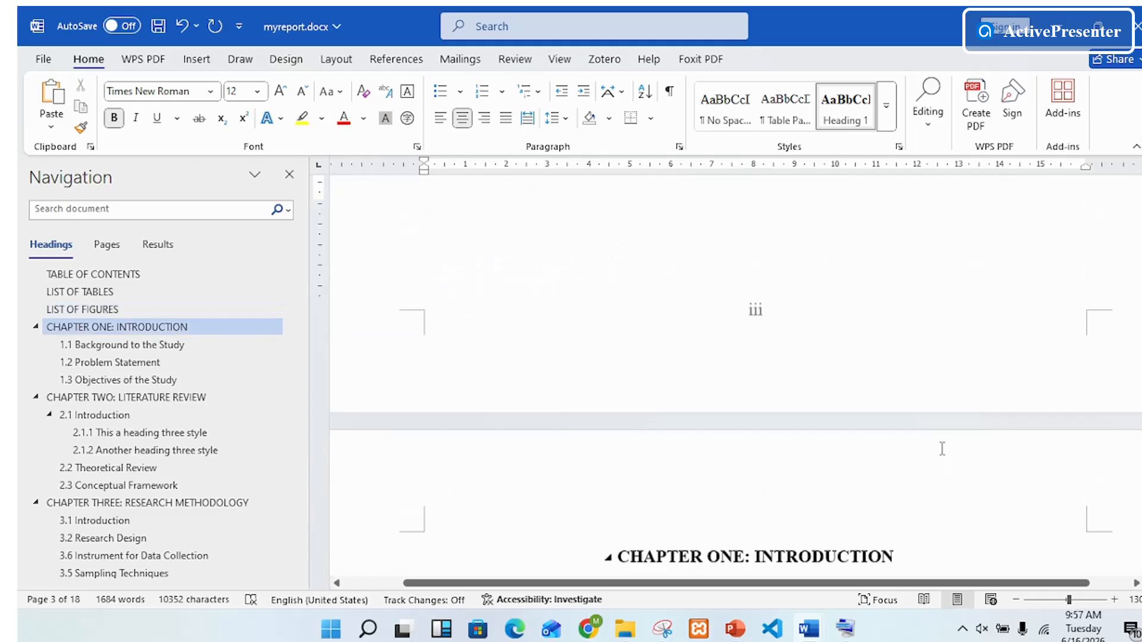
scroll(943, 446, "down", 10)
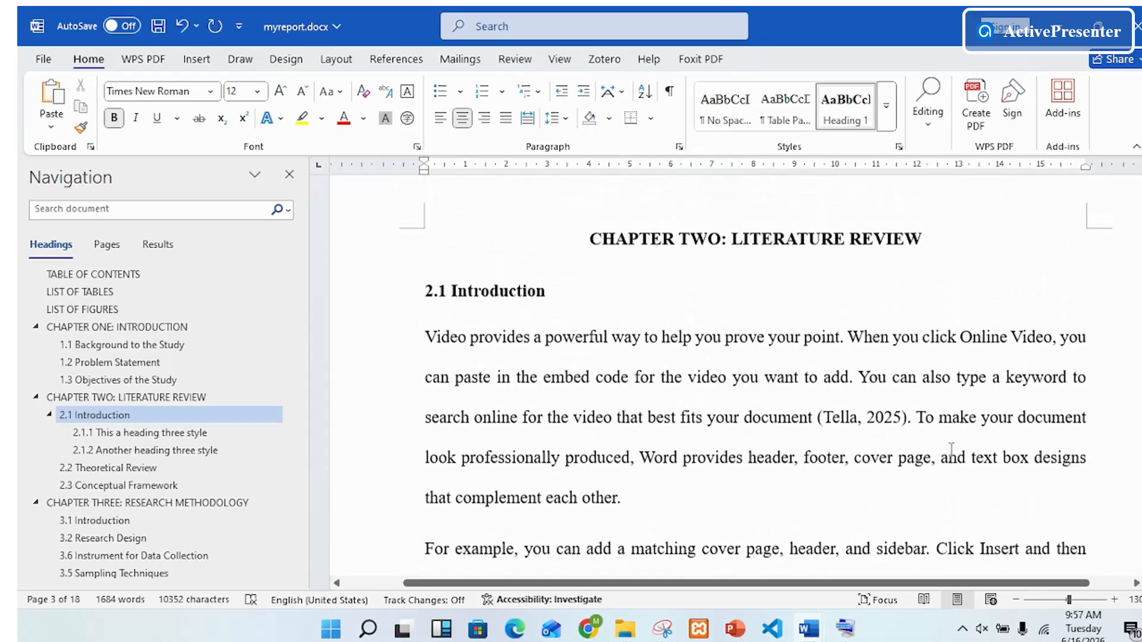
scroll(946, 461, "up", 8)
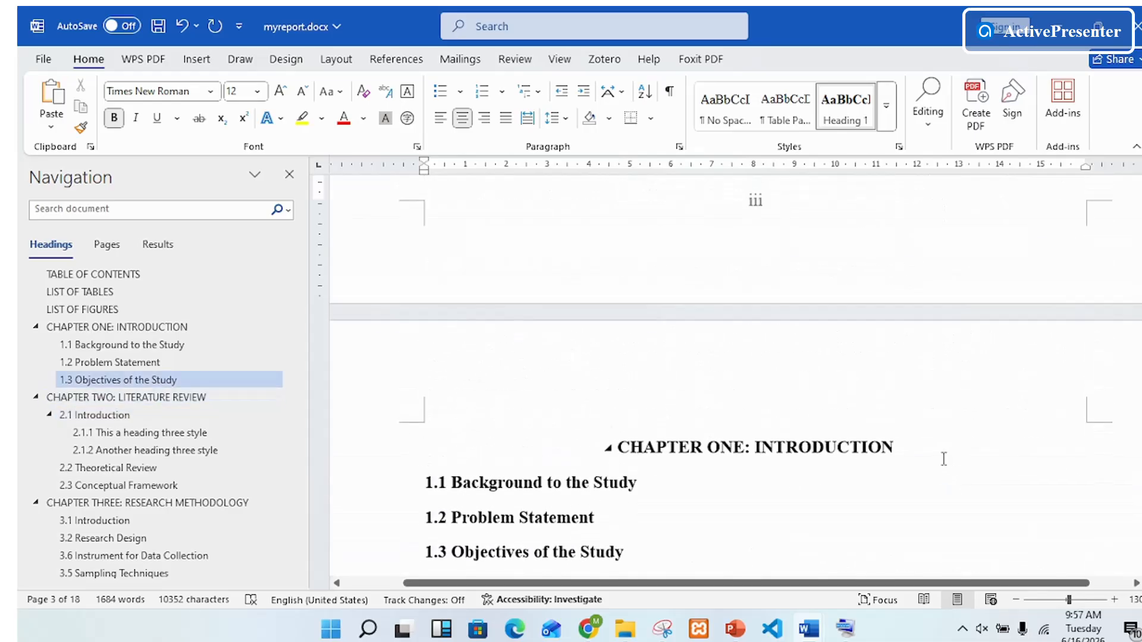
scroll(944, 458, "down", 15)
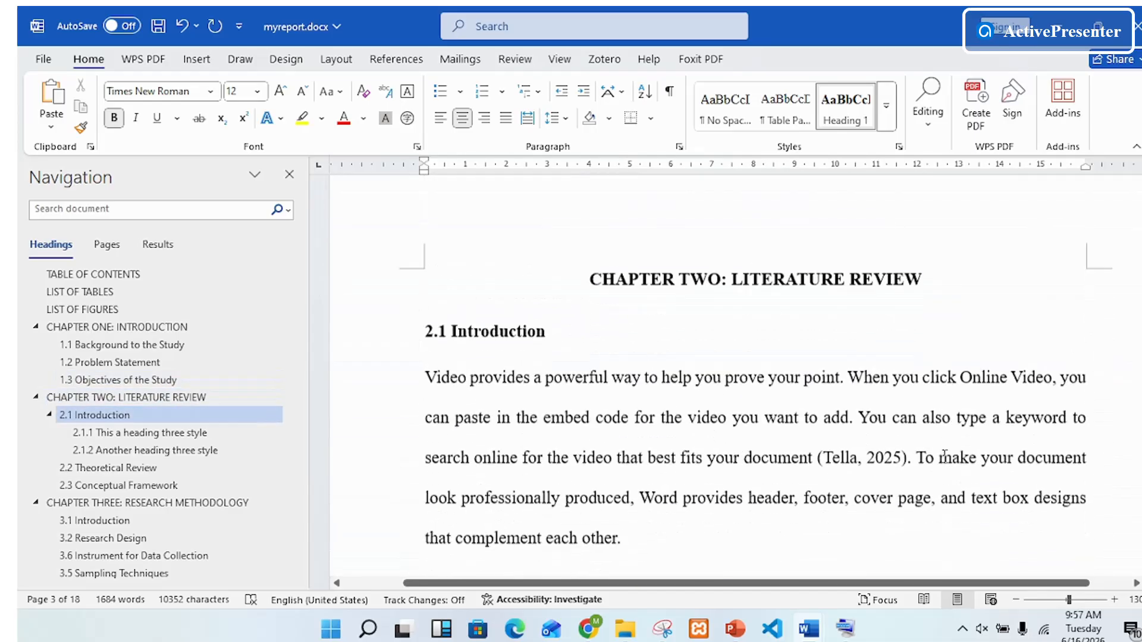
scroll(944, 456, "down", 15)
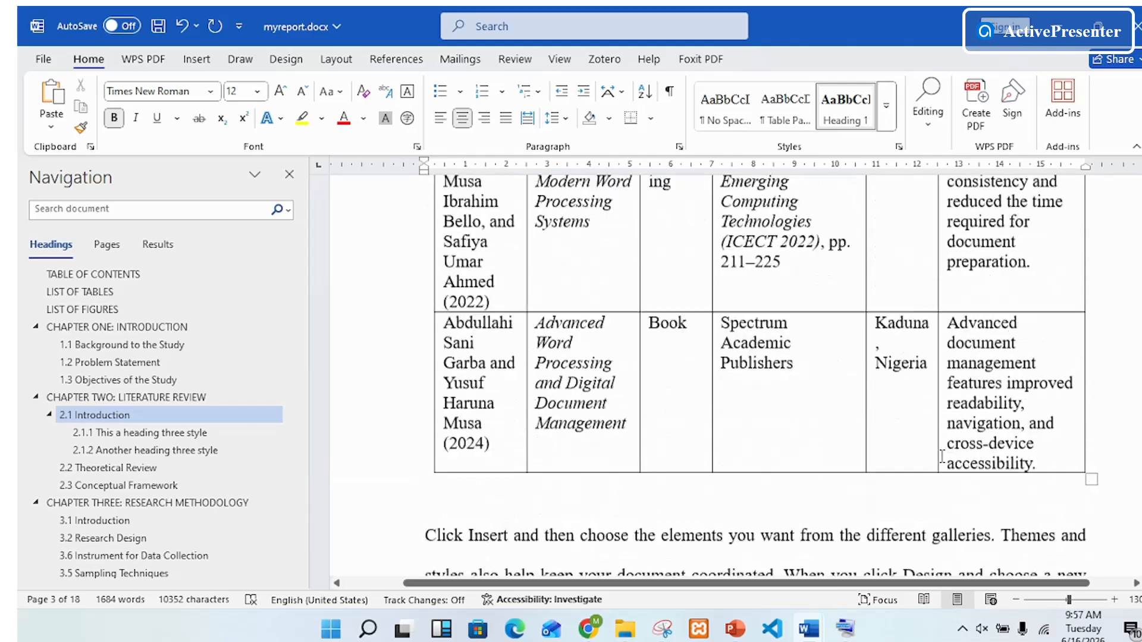
scroll(942, 456, "down", 12)
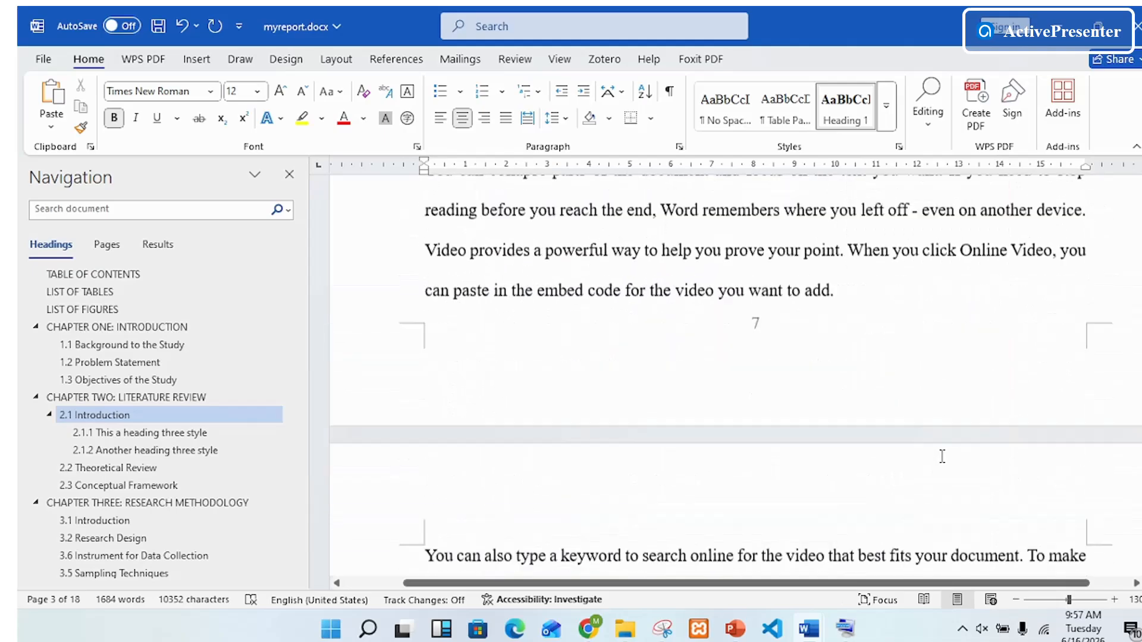
scroll(950, 470, "up", 15)
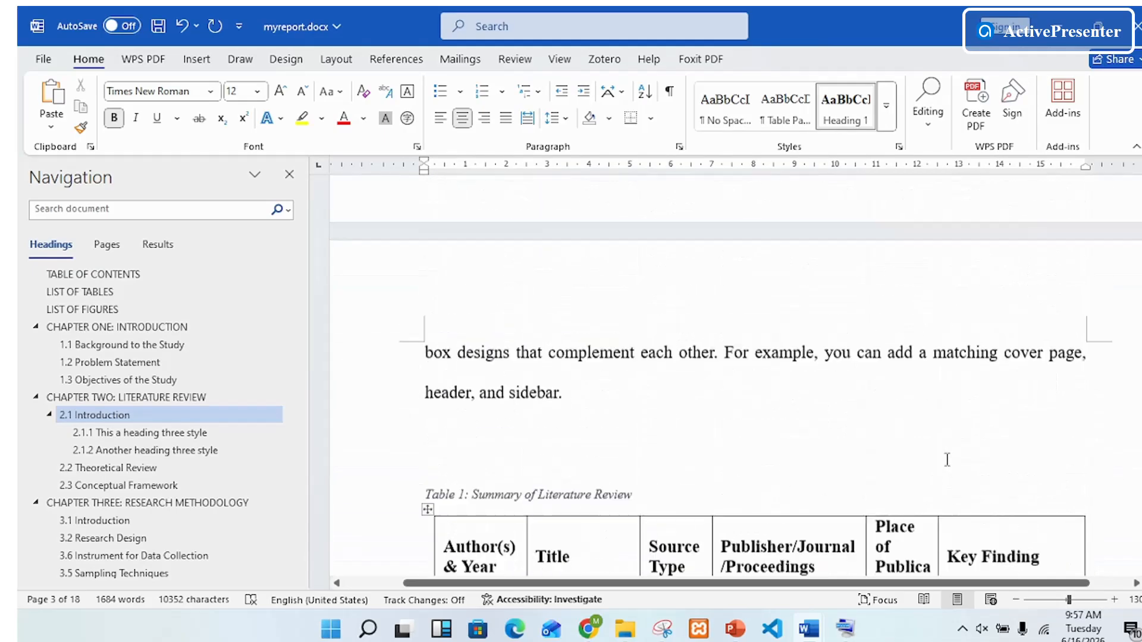
scroll(945, 453, "up", 10)
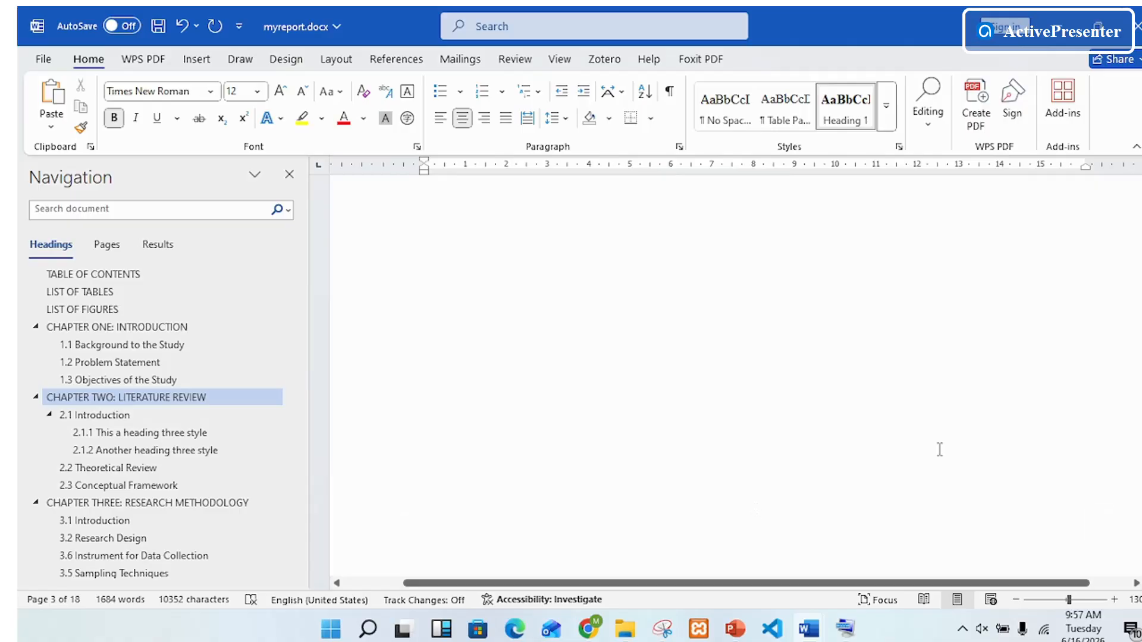
scroll(942, 453, "up", 7)
scroll(937, 453, "down", 3)
scroll(892, 469, "up", 3)
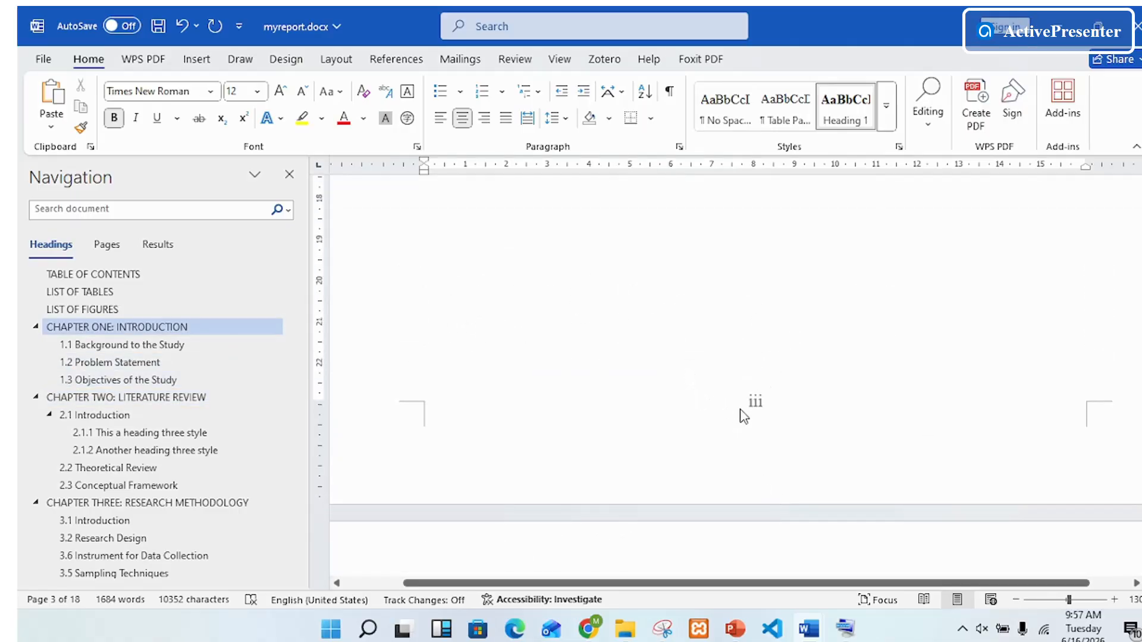
scroll(761, 404, "down", 4)
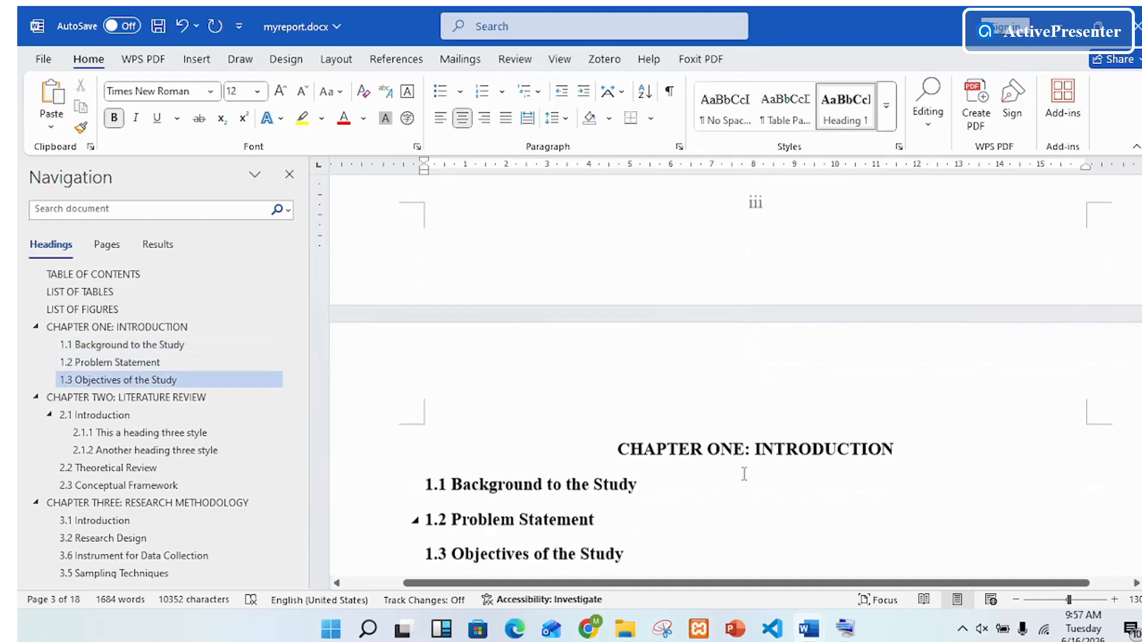
left_click(418, 211)
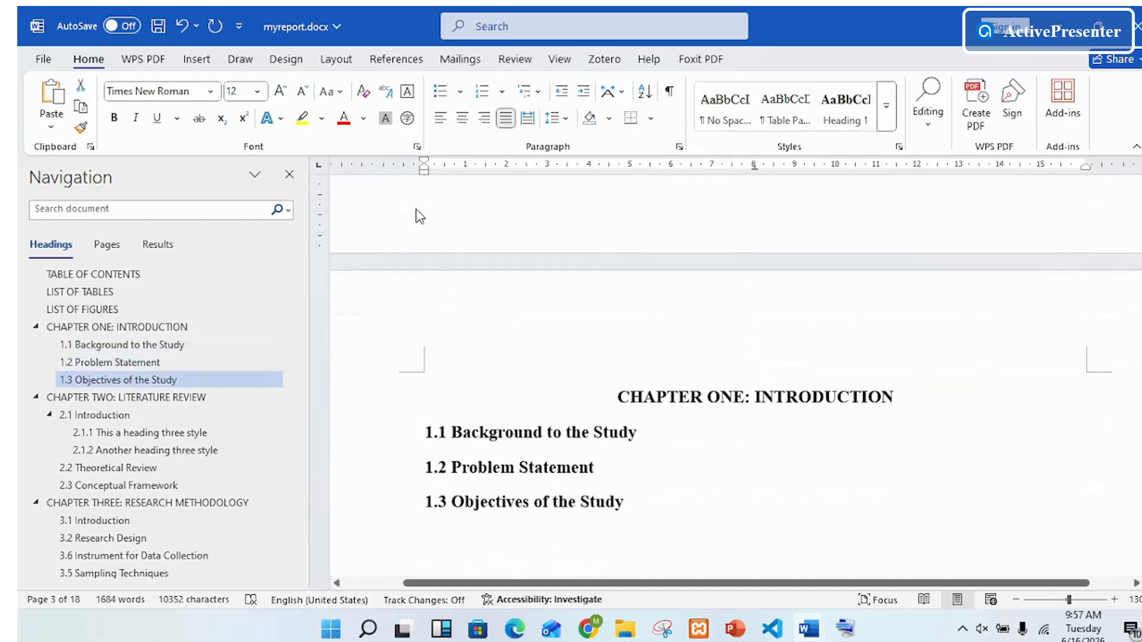
double_click(421, 314)
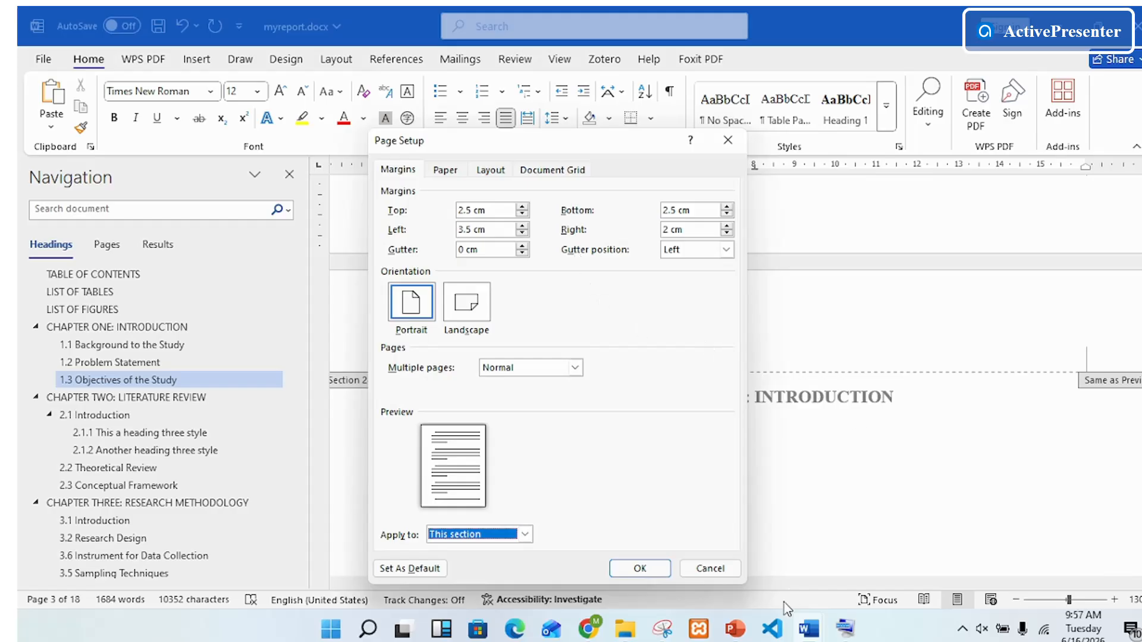
left_click(706, 568)
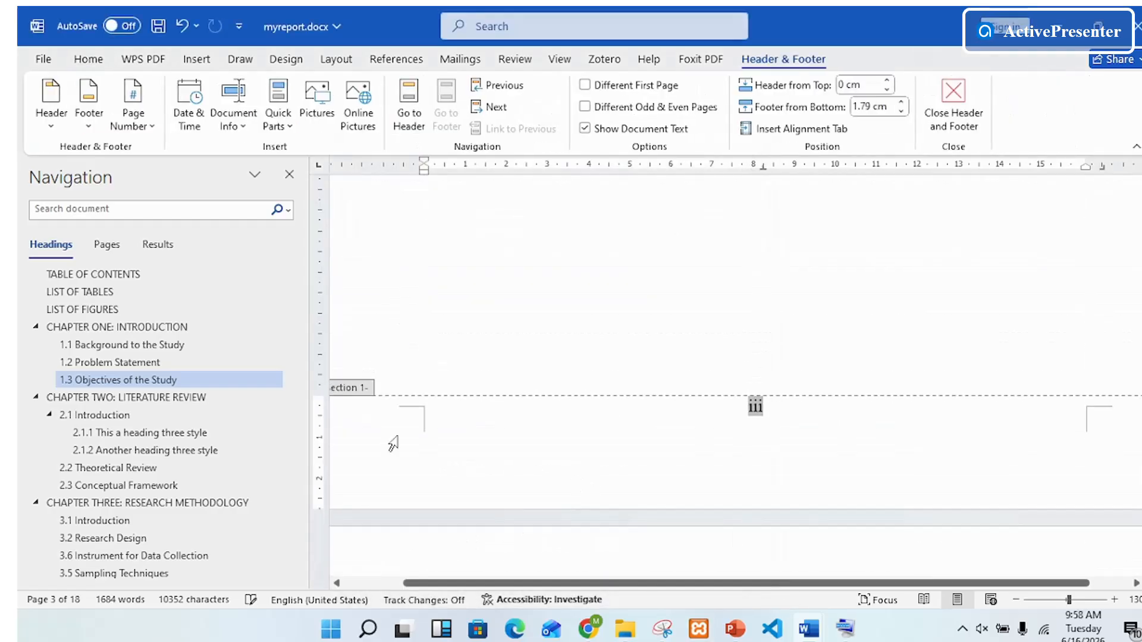
scroll(892, 398, "down", 5)
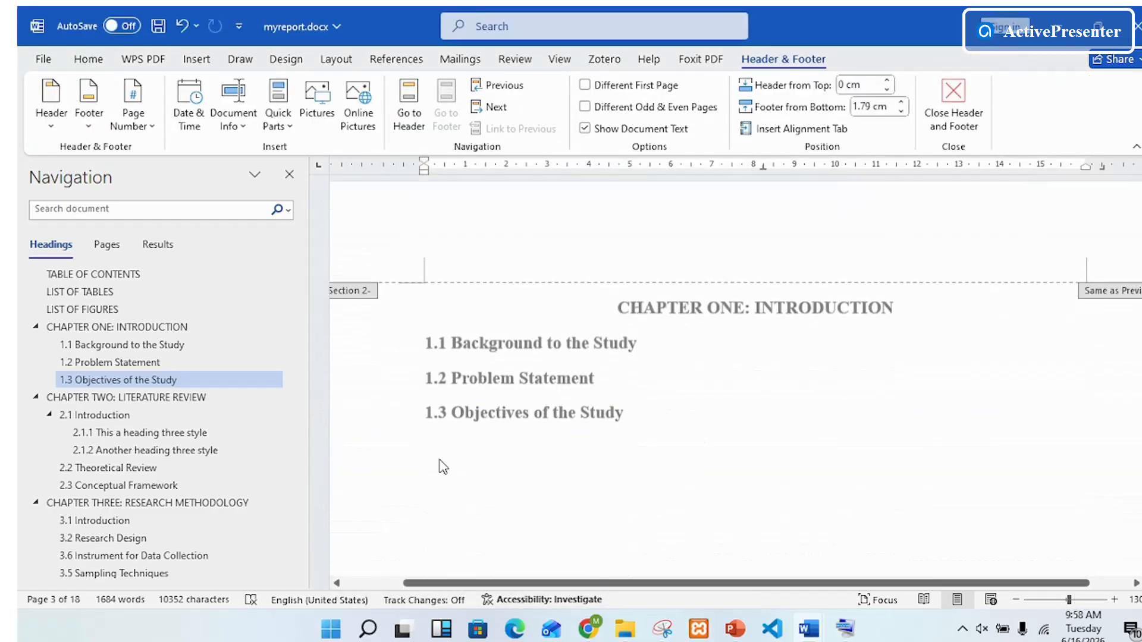
scroll(701, 393, "down", 5)
double_click(699, 399)
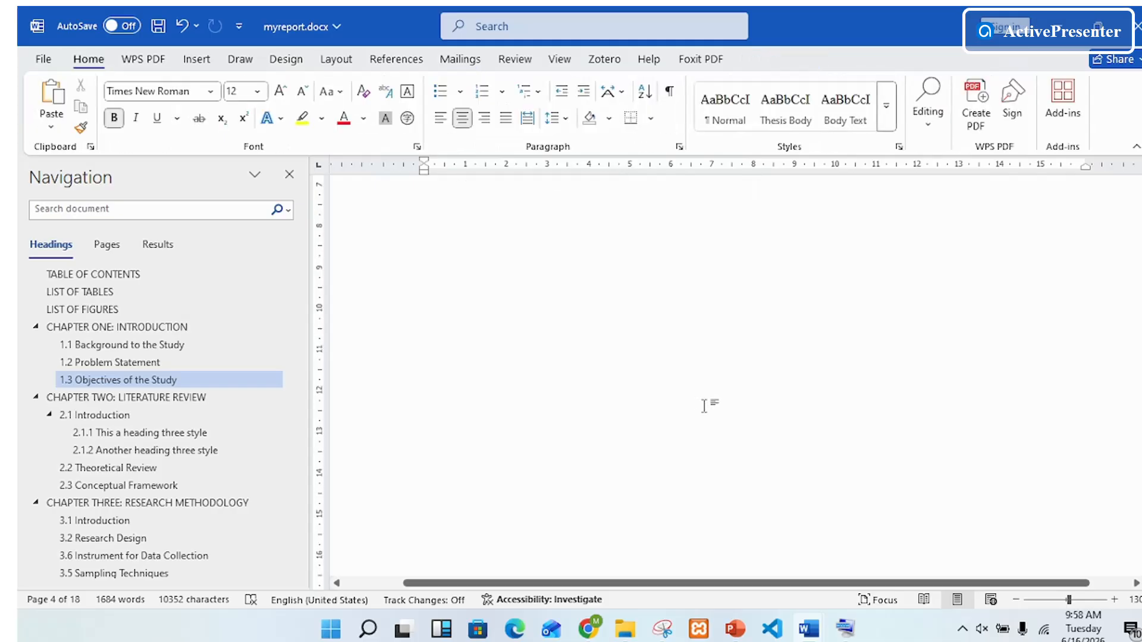
Step: Restart the footer page numbering of the section beginning with Chapter One at 1, then return to the body text
scroll(704, 403, "down", 5)
scroll(733, 394, "up", 2)
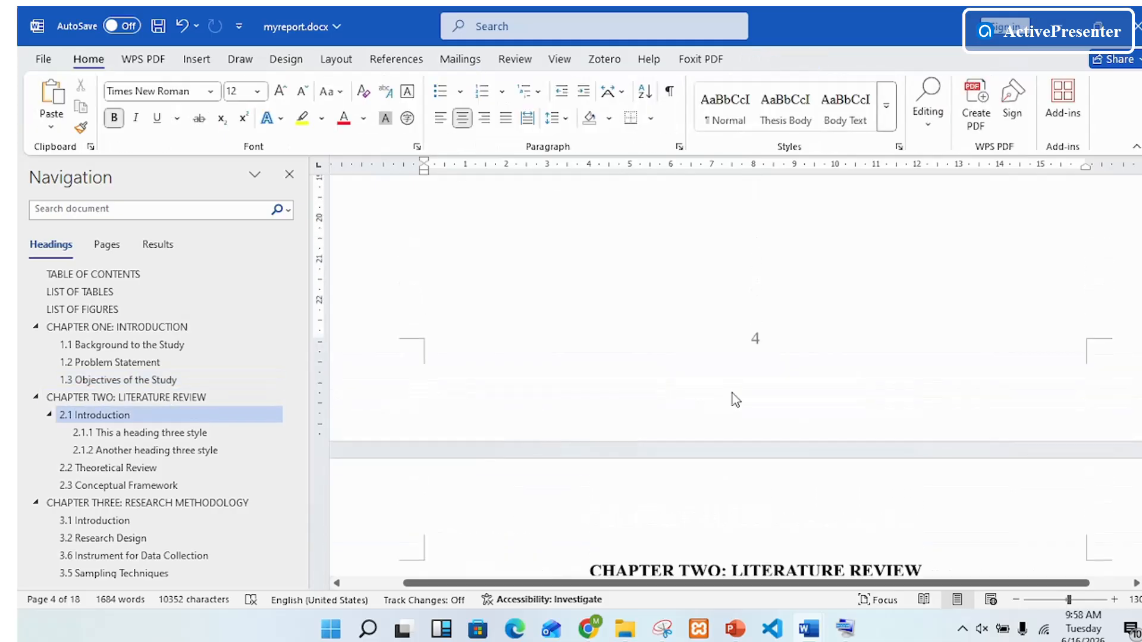
double_click(755, 397)
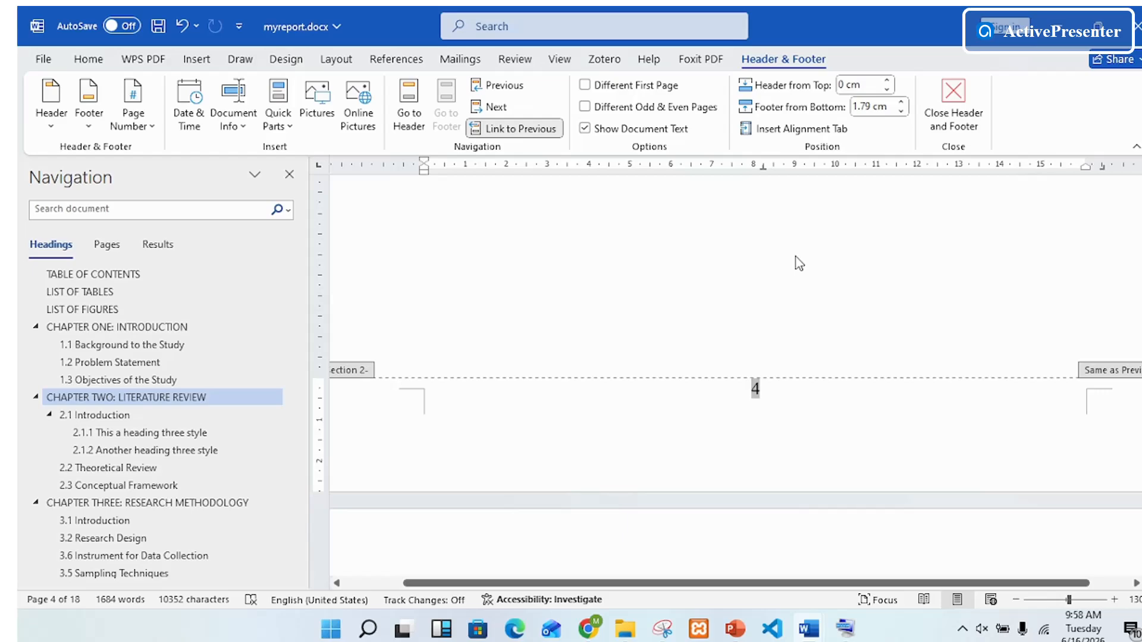
right_click(704, 255)
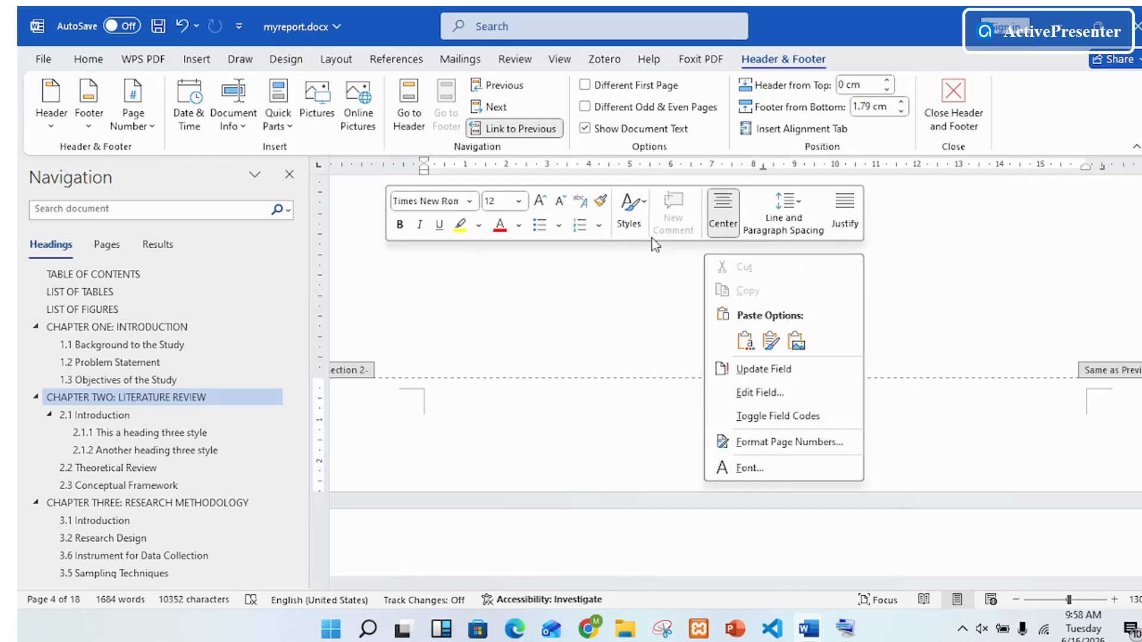
left_click(803, 442)
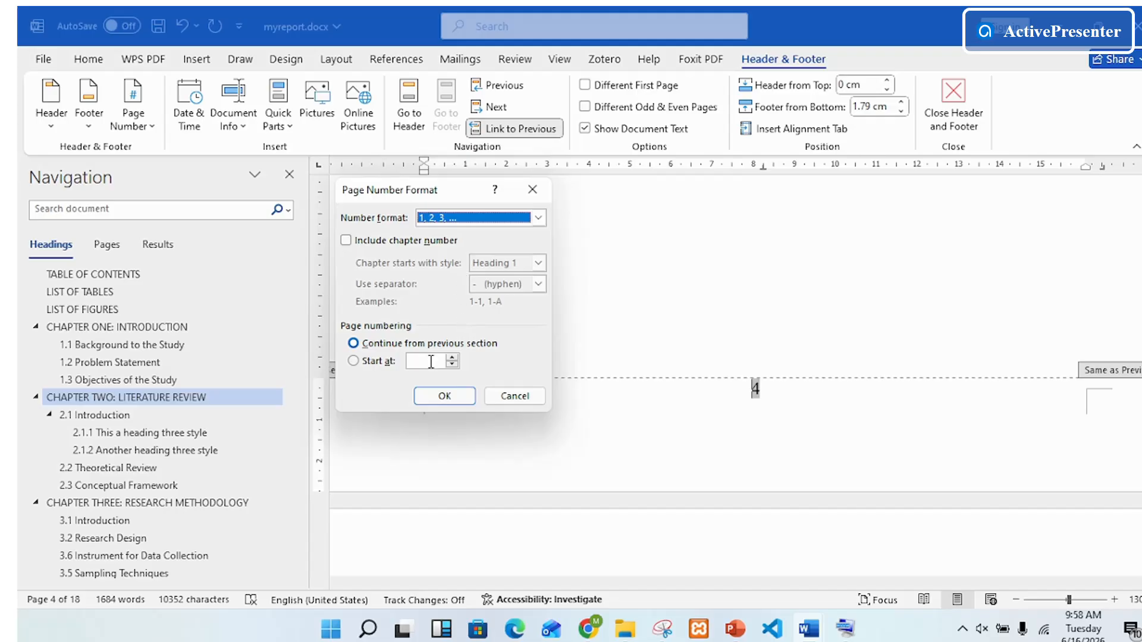
left_click(353, 361)
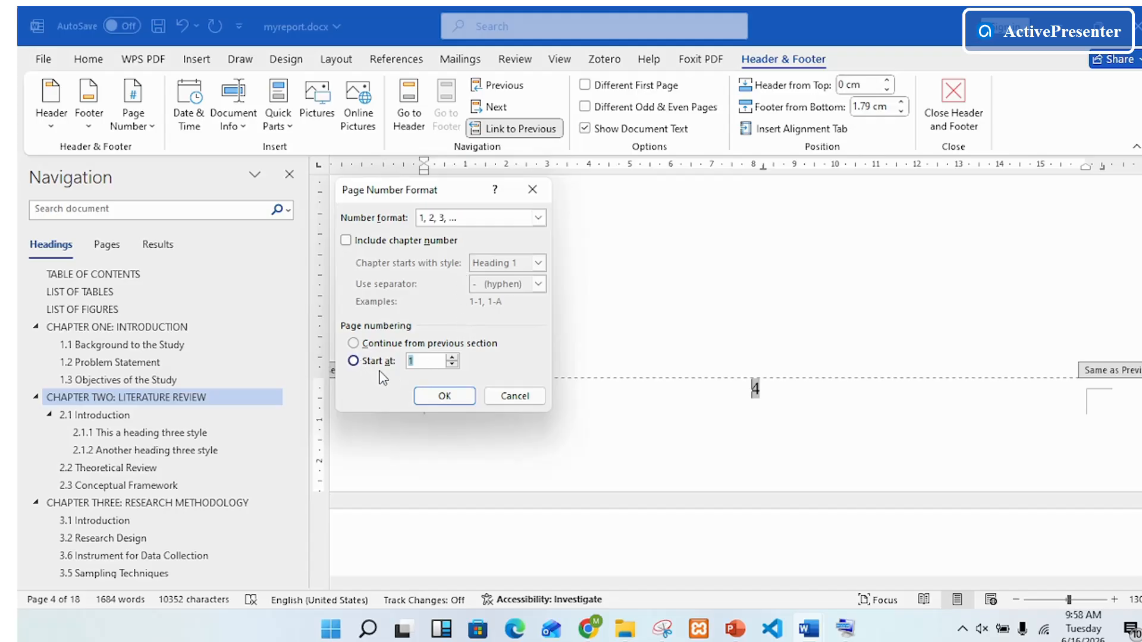
left_click(444, 396)
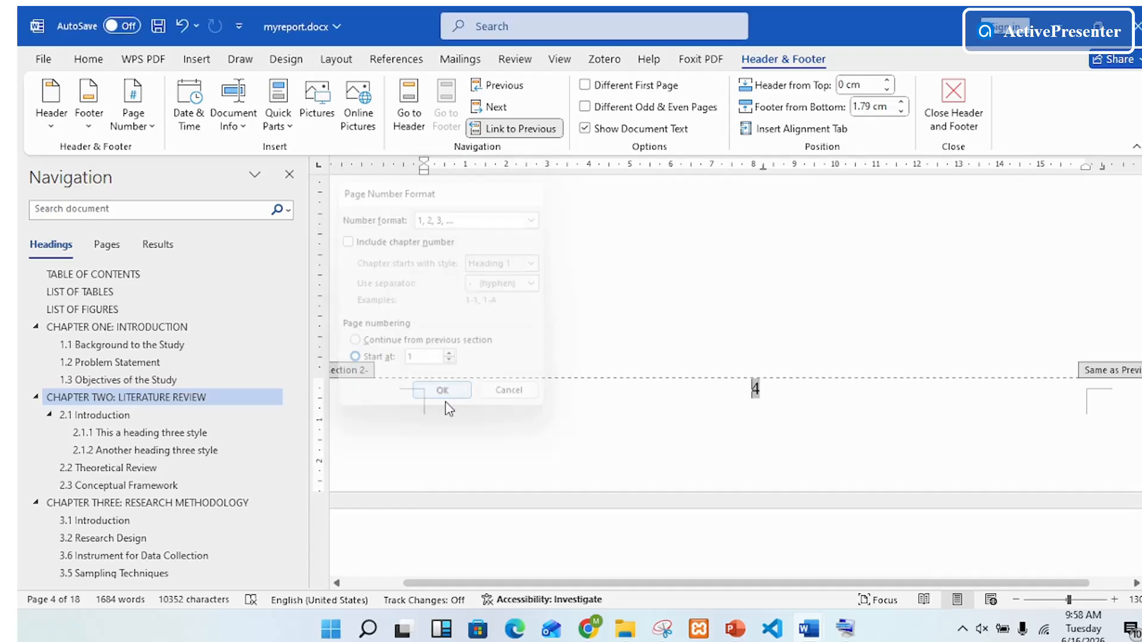
double_click(874, 359)
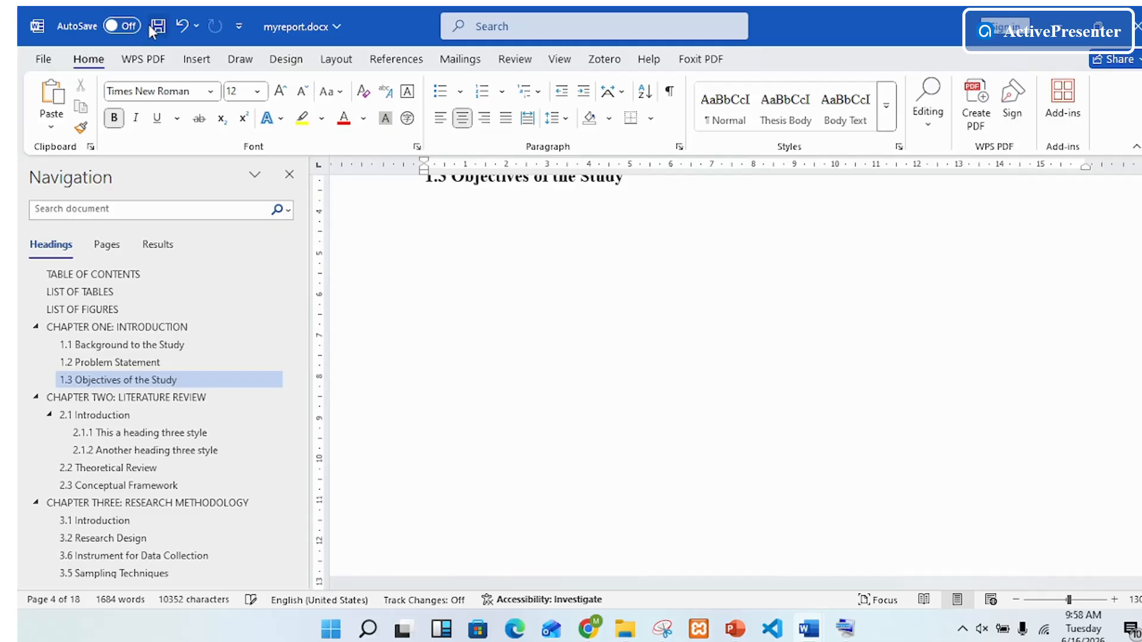
Step: Look through Chapters One and Two, examining the footer page numbers and the figure pages, and return to the List of Figures
scroll(698, 428, "up", 4)
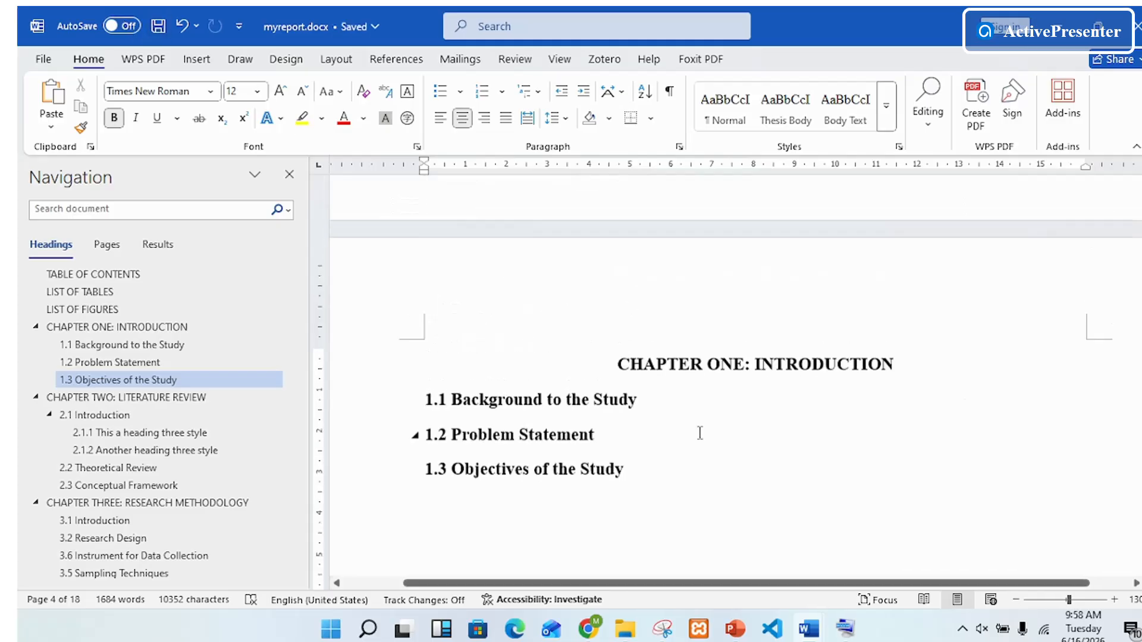
scroll(698, 423, "down", 10)
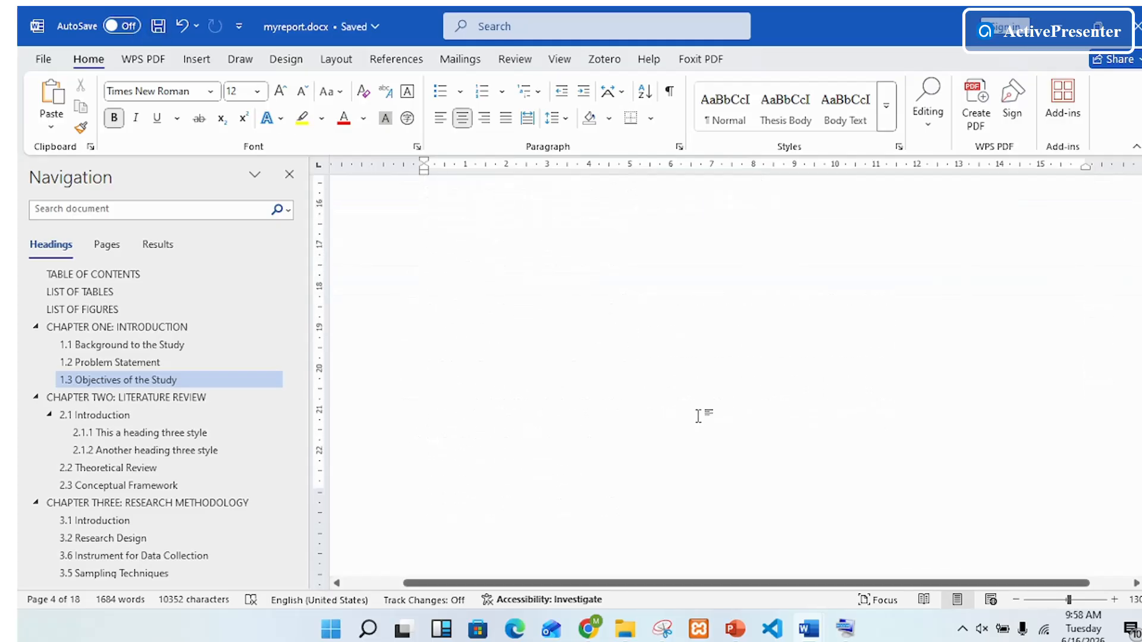
scroll(699, 417, "down", 15)
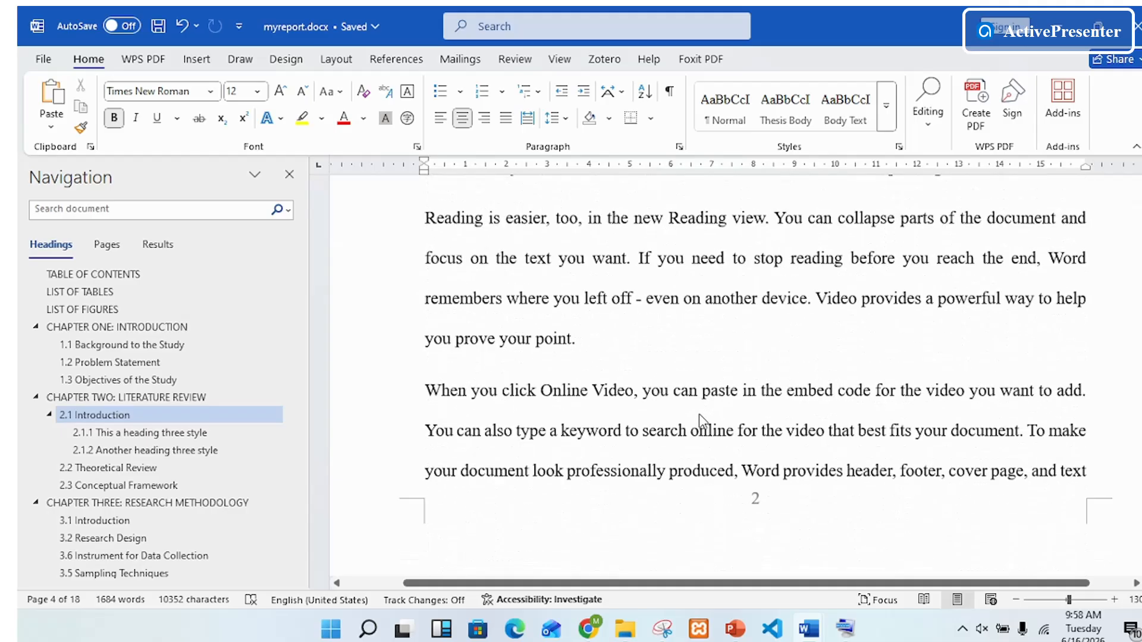
scroll(698, 414, "down", 15)
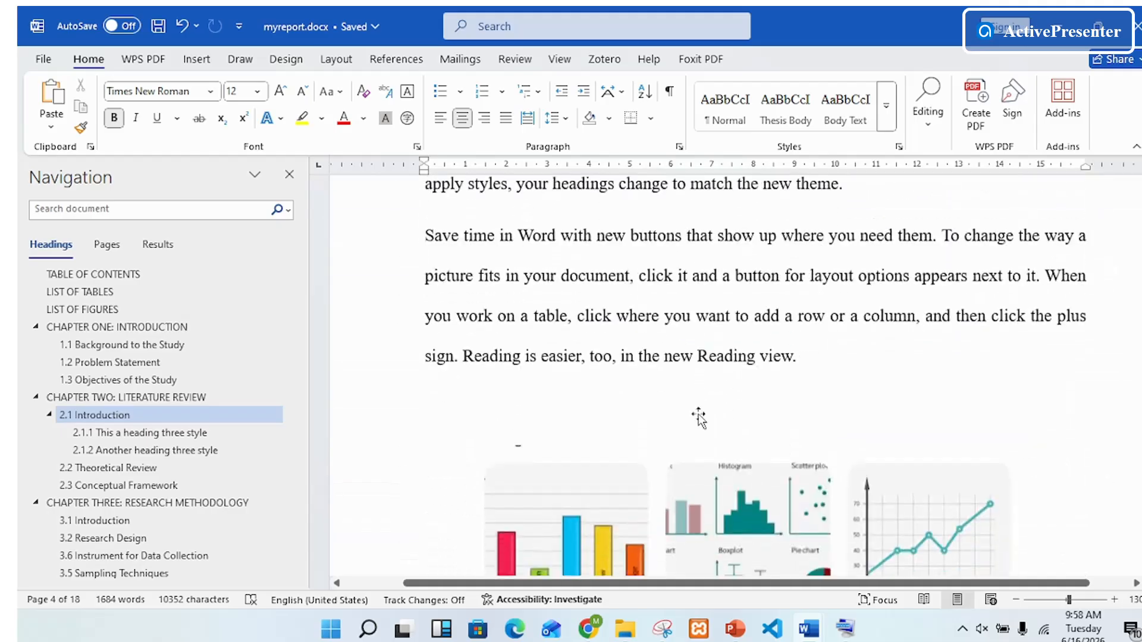
scroll(701, 415, "up", 3)
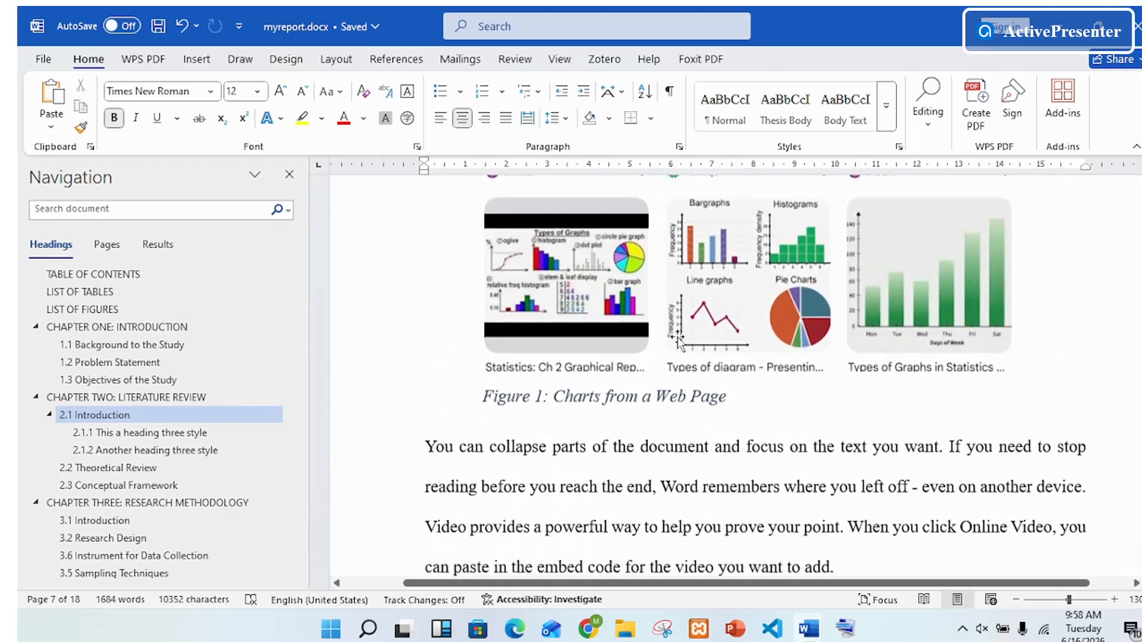
scroll(702, 416, "down", 5)
scroll(704, 420, "up", 5)
scroll(703, 418, "down", 15)
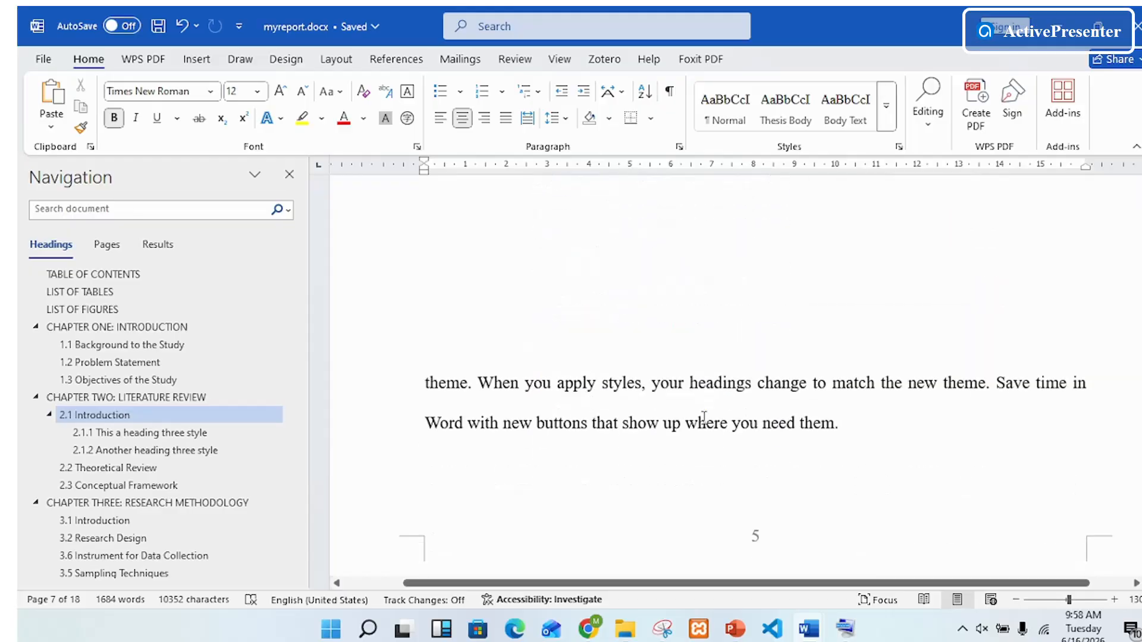
scroll(704, 418, "up", 5)
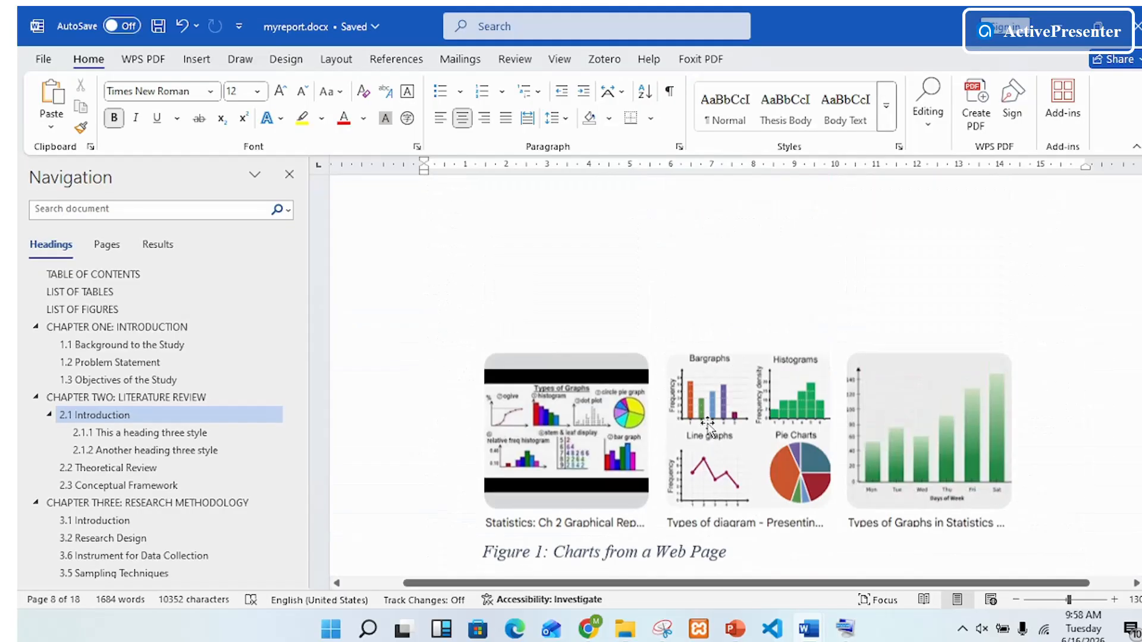
scroll(711, 427, "down", 10)
scroll(711, 427, "up", 15)
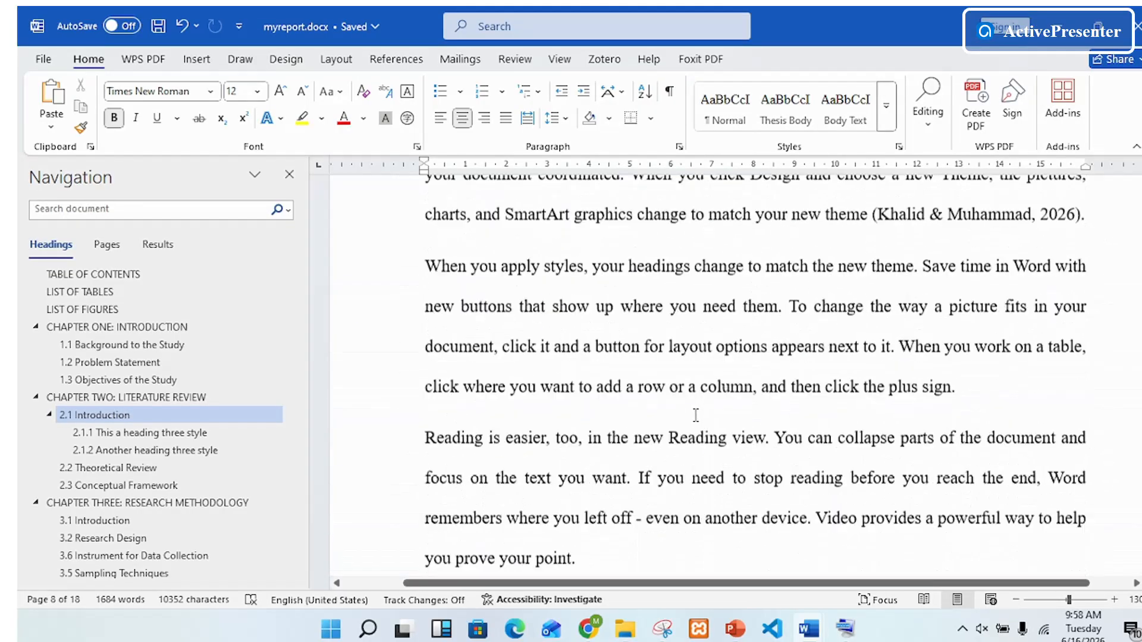
scroll(705, 415, "up", 20)
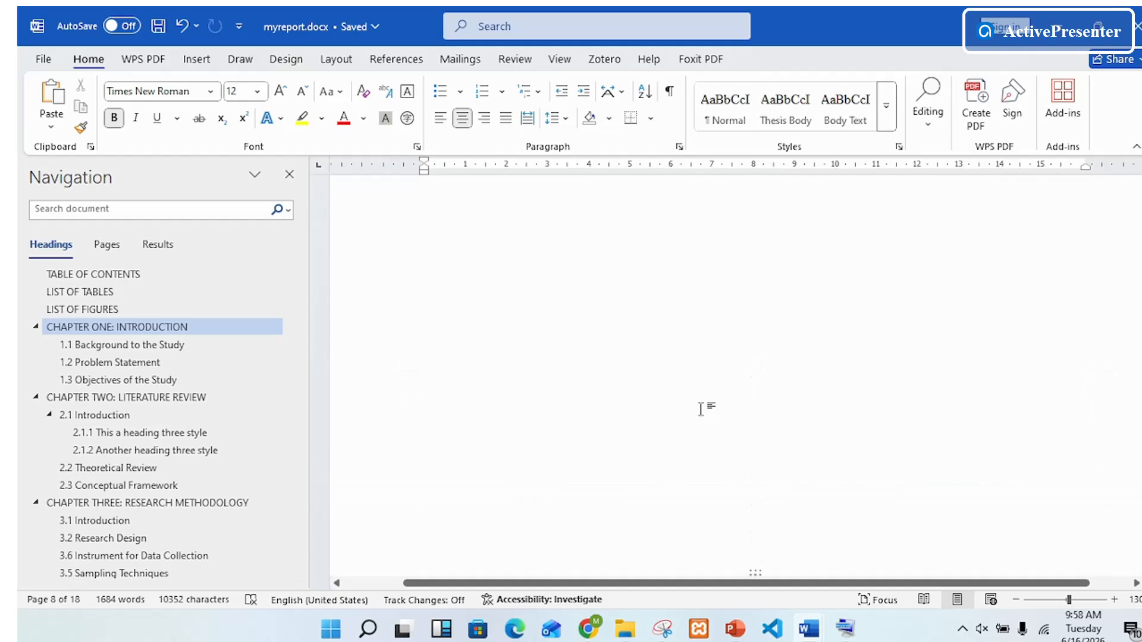
scroll(703, 409, "up", 4)
scroll(669, 393, "down", 2)
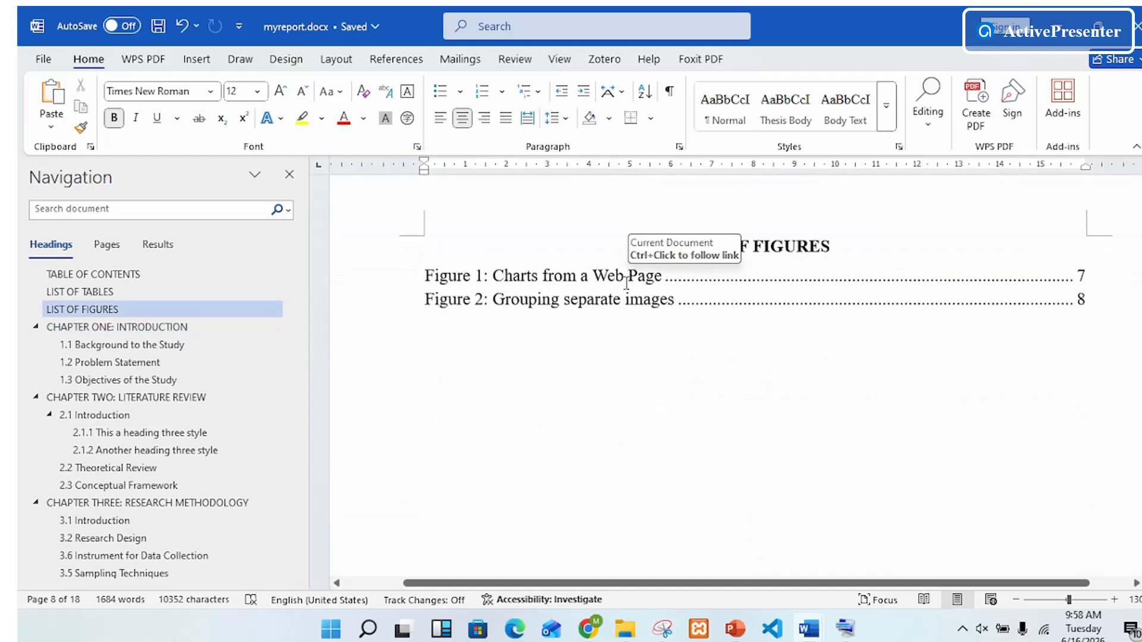
Step: Update the entire table of figures under the "LIST OF FIGURES" title and deselect it
right_click(666, 281)
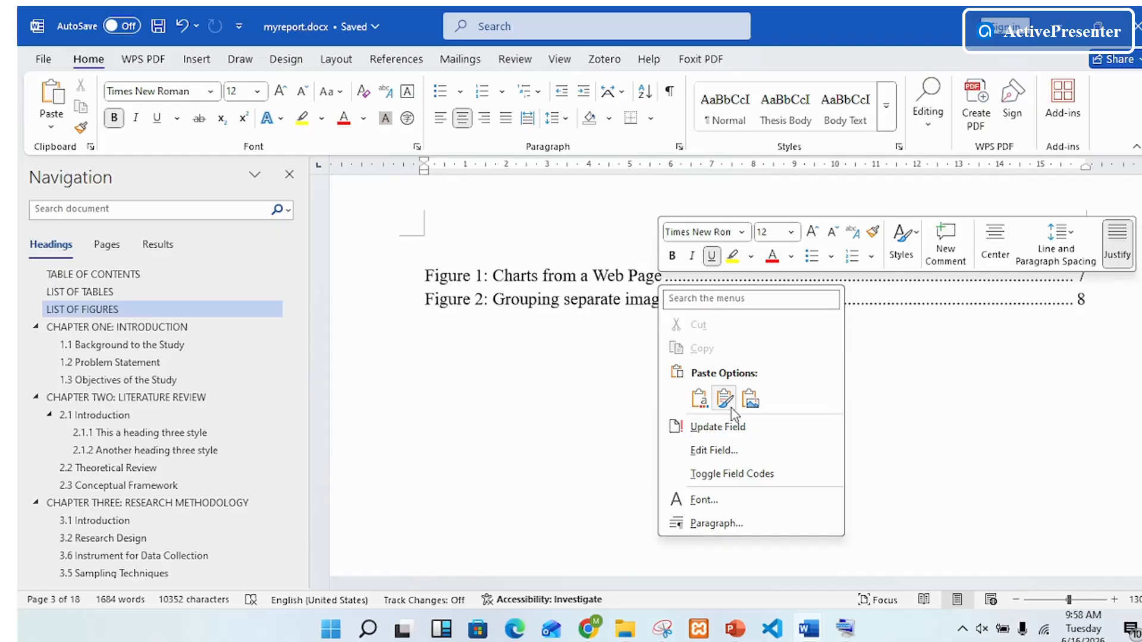
left_click(735, 426)
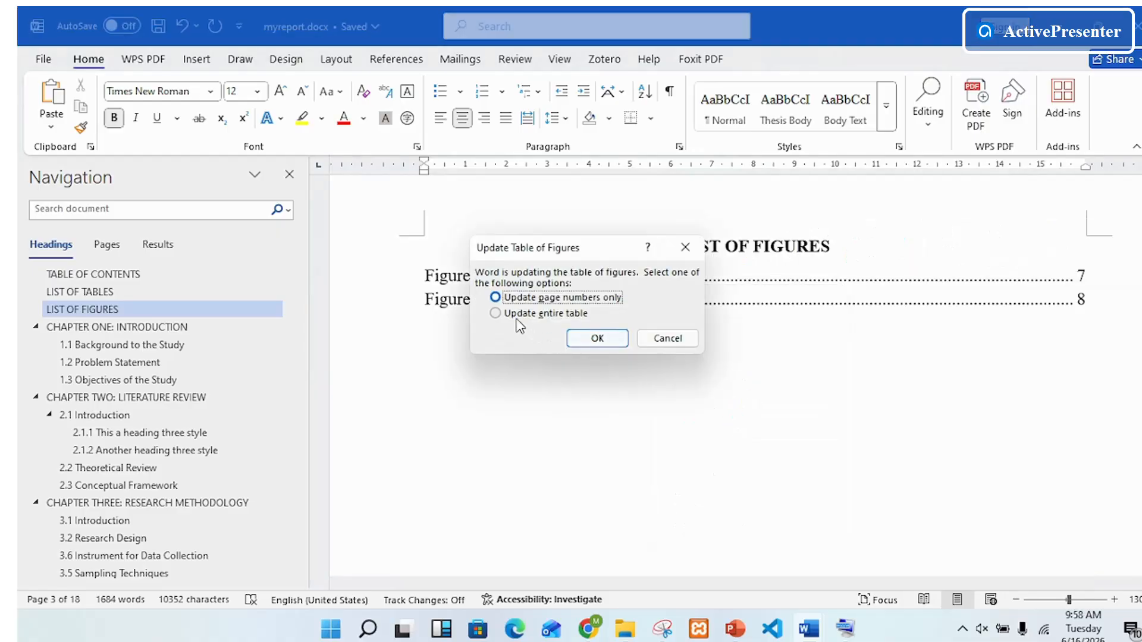
left_click(495, 314)
left_click(593, 337)
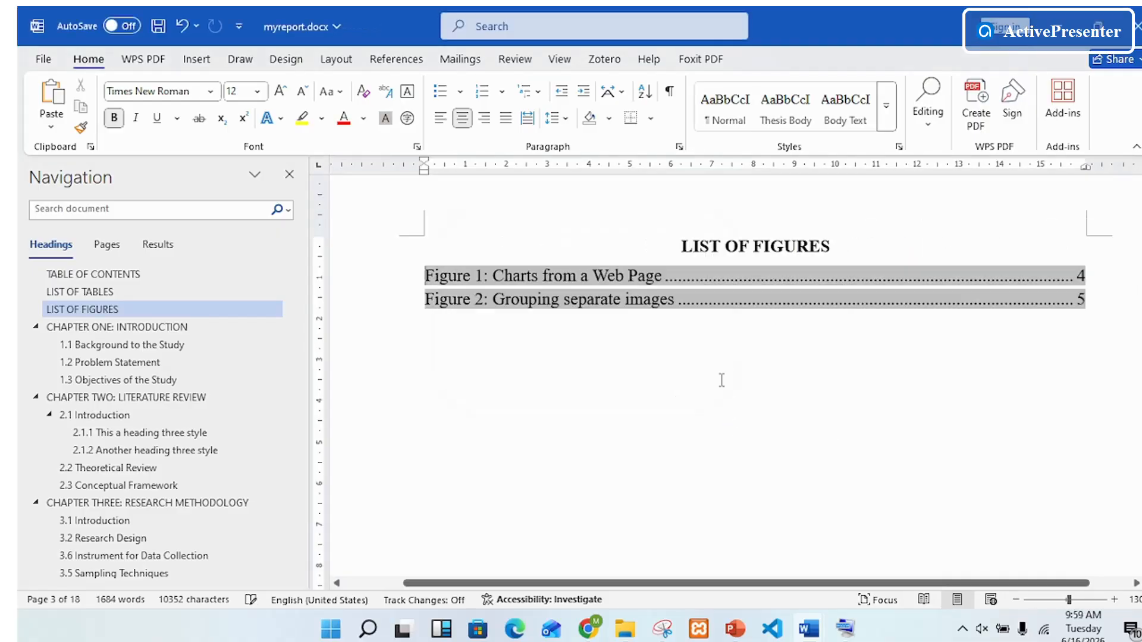
left_click(1064, 344)
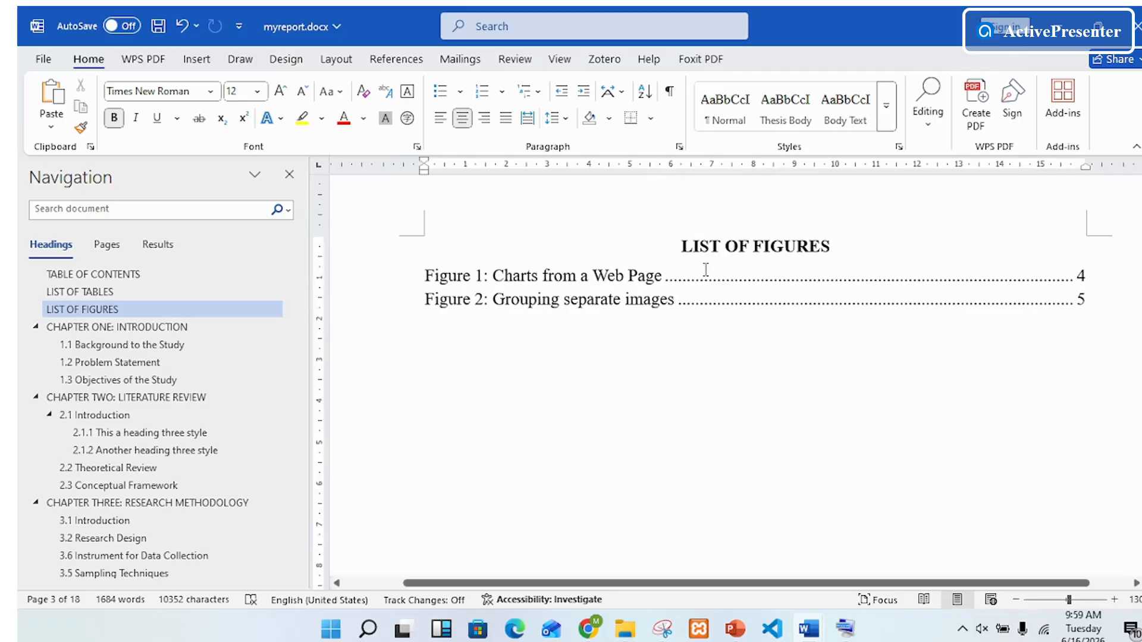